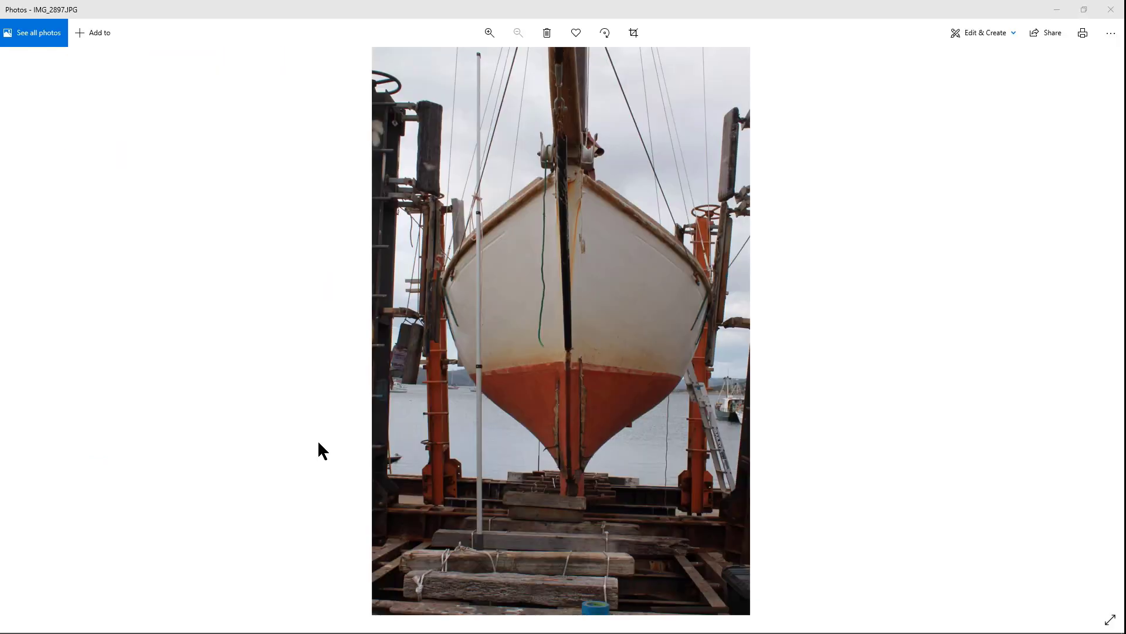
Look through the survey photos of the boat on the slipway and view the hull point cloud in MeshLab
click(1110, 327)
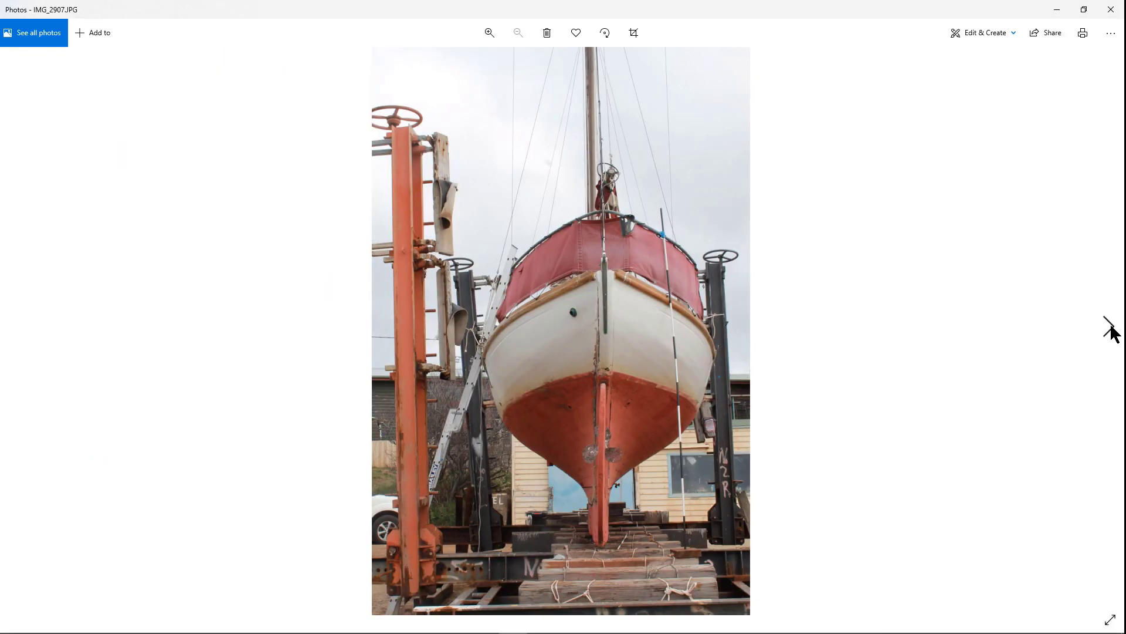
click(1109, 327)
click(1109, 326)
click(1110, 327)
click(1111, 328)
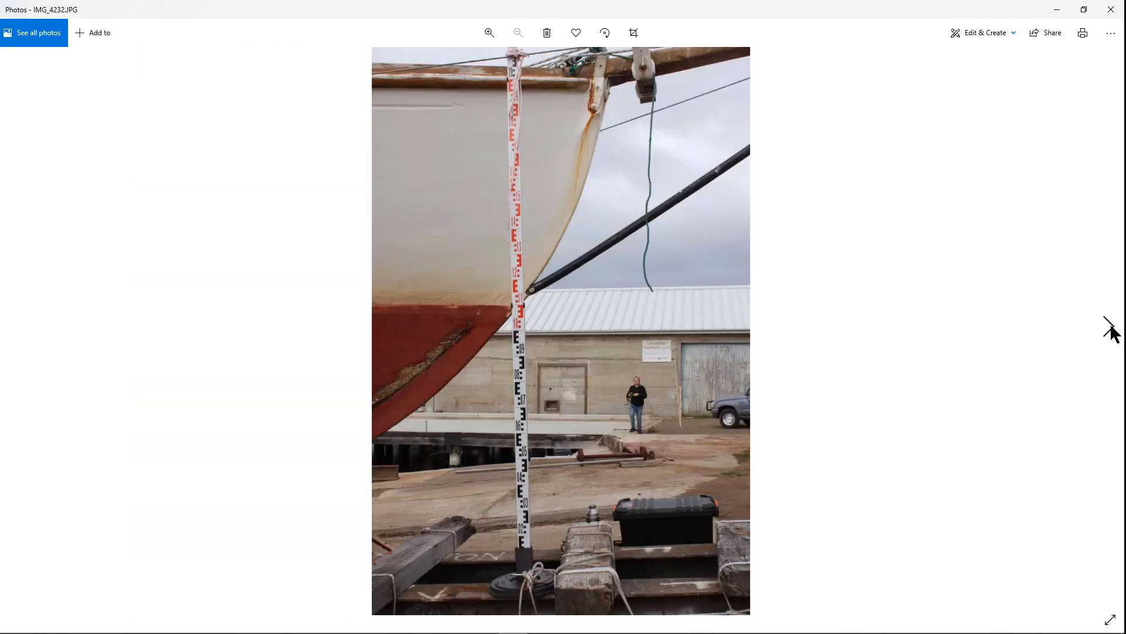
click(1107, 329)
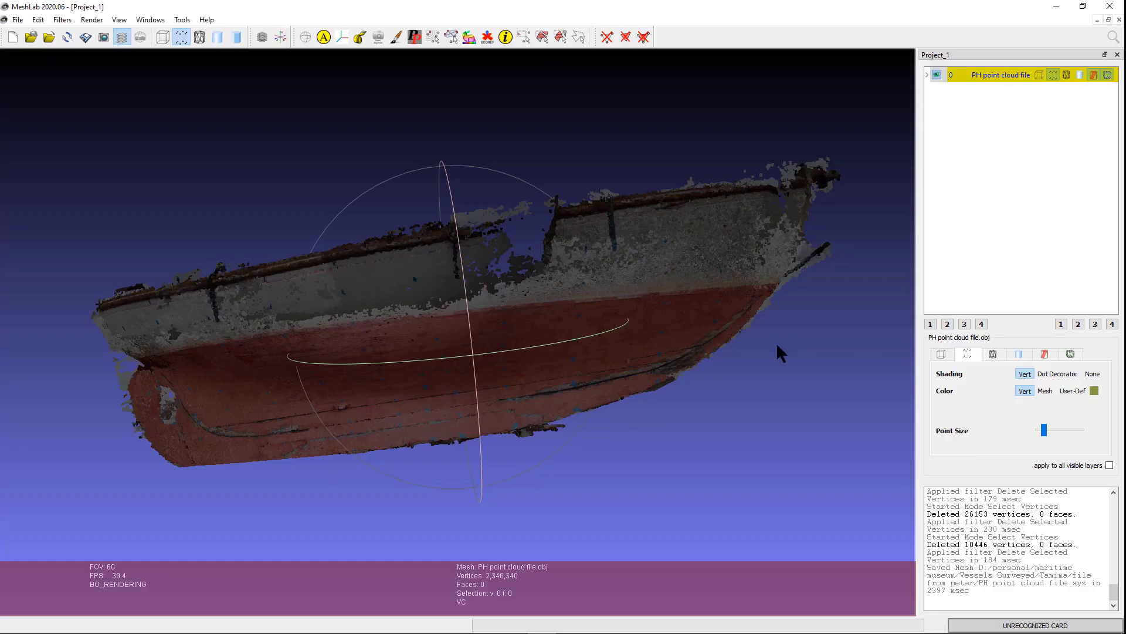
mouse_move(776, 343)
mouse_down()
mouse_move(729, 370)
mouse_move(756, 336)
mouse_up()
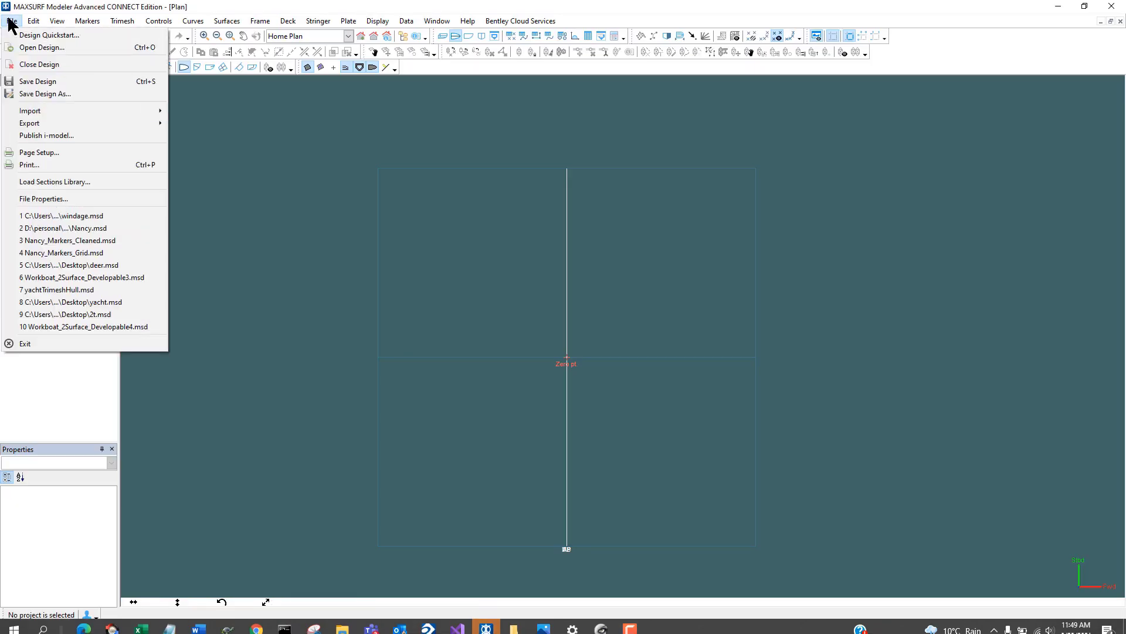
In MAXSURF Modeler, import text markers from PH point cloud file.xyz, reading every 37th marker
mouse_move(40, 113)
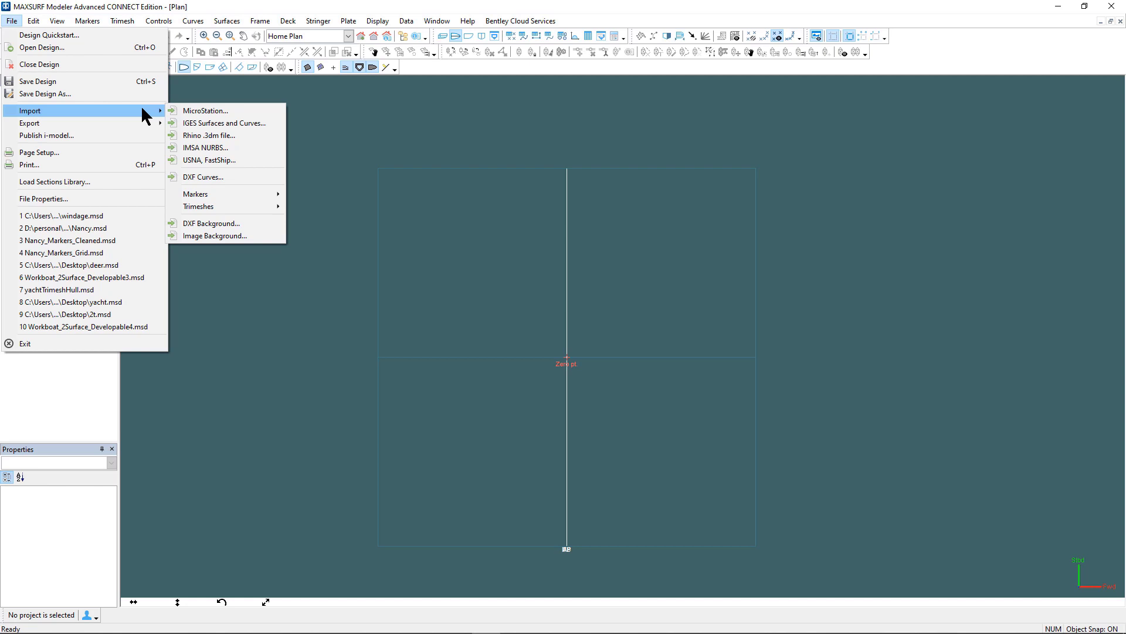
mouse_move(233, 196)
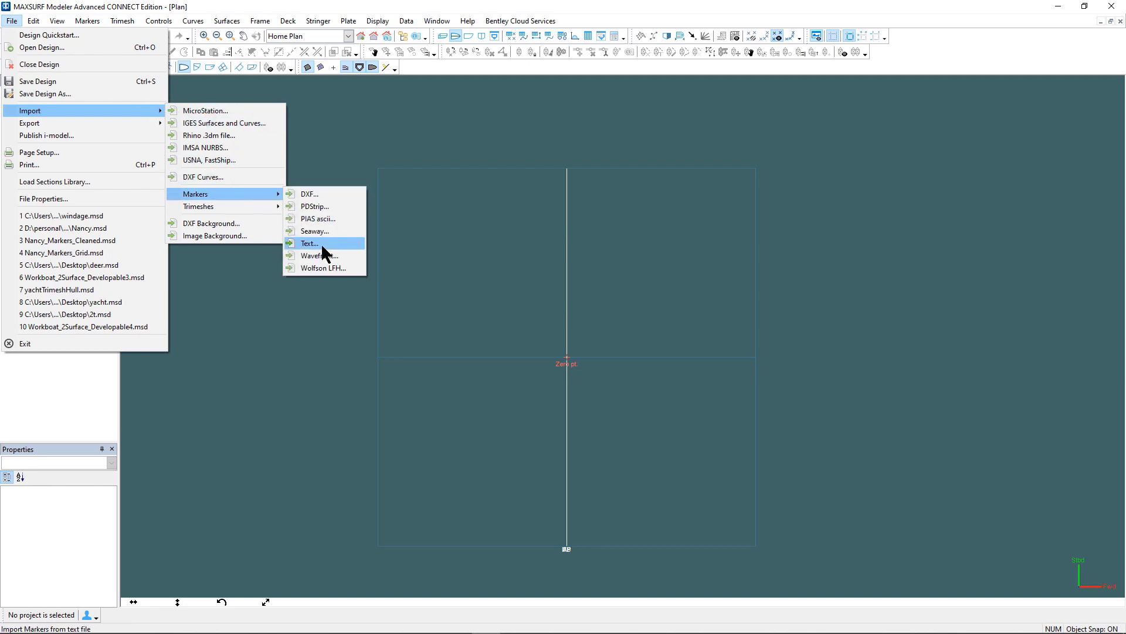
click(317, 243)
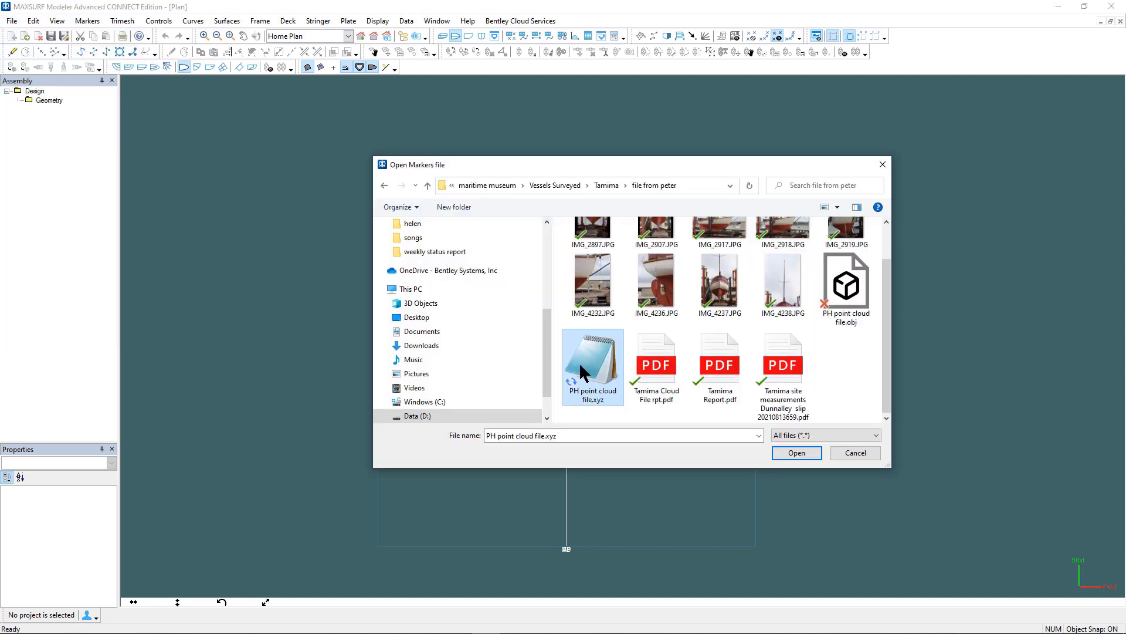
click(796, 452)
click(432, 317)
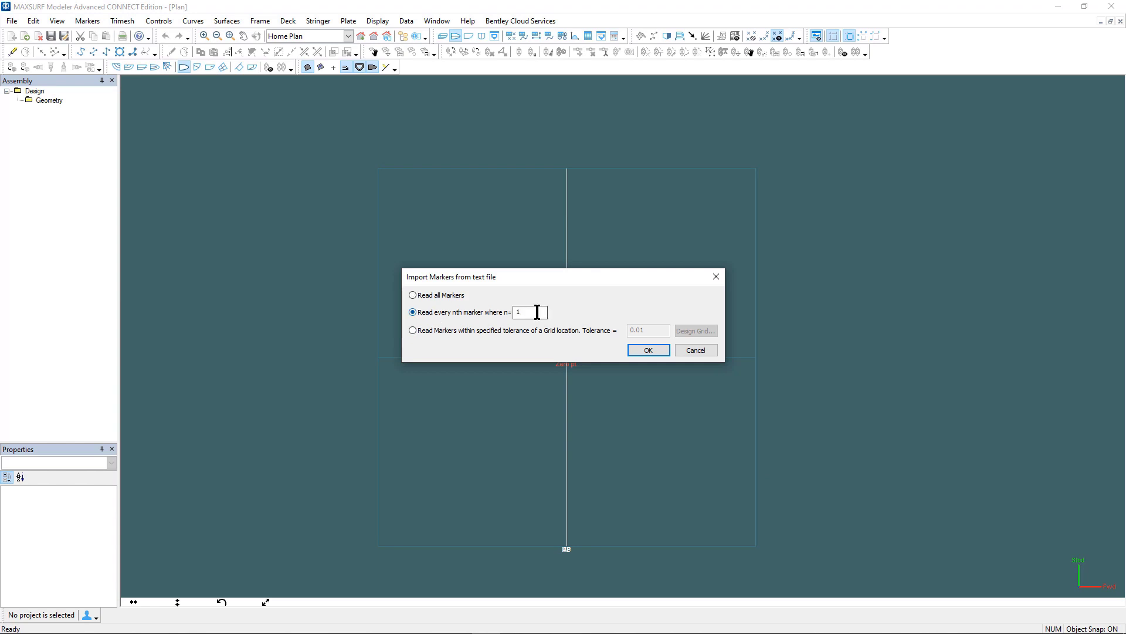
double_click(535, 311)
text(37)
click(642, 349)
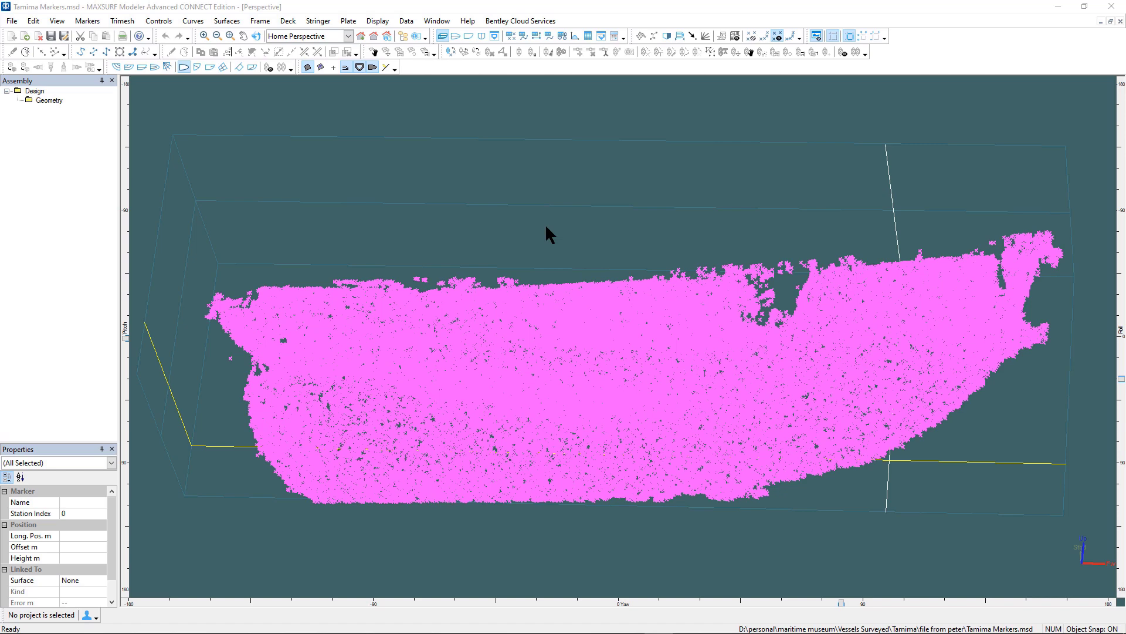
Rotate all markers in the Markers table by -33 degrees roll and 5 degrees pitch
click(511, 35)
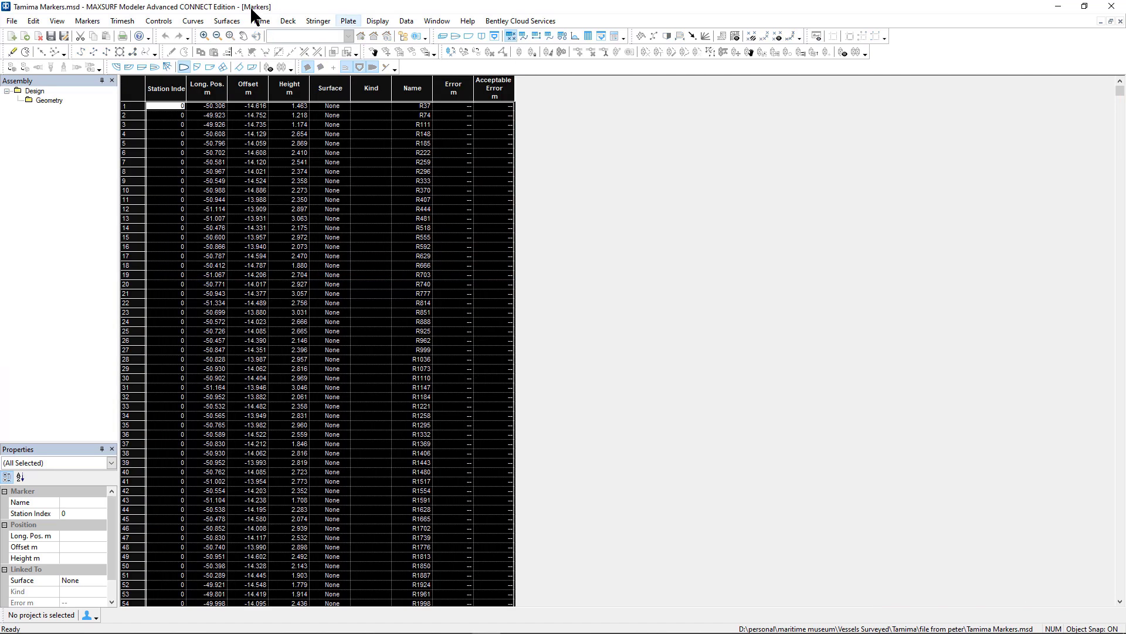
click(87, 21)
click(106, 101)
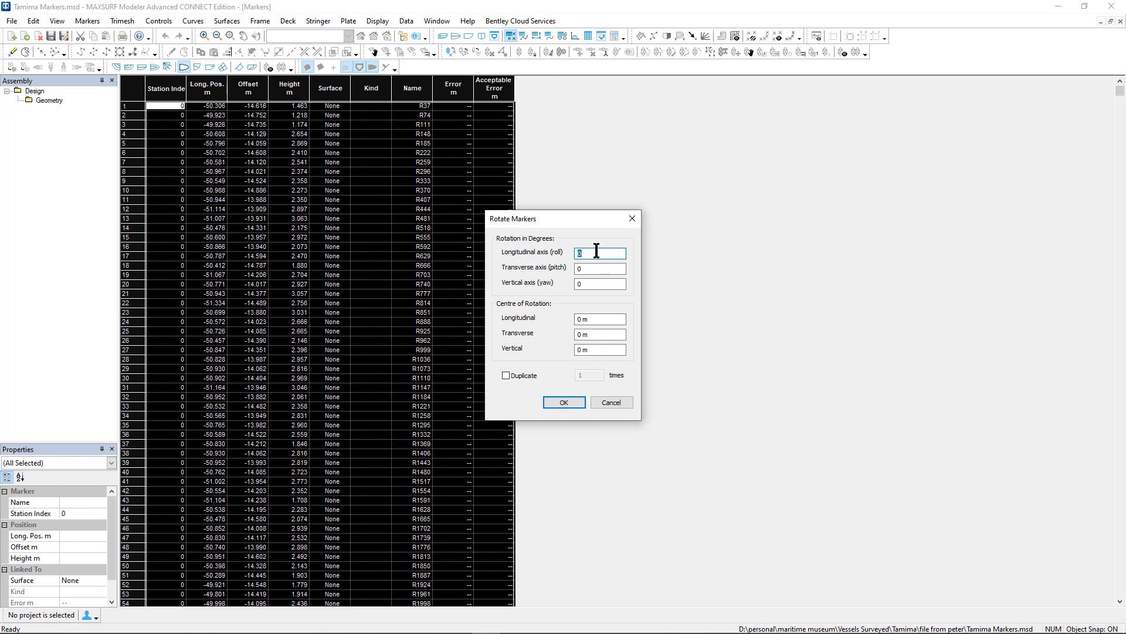
text(-33)
key(Tab)
text(5)
key(Tab)
click(564, 403)
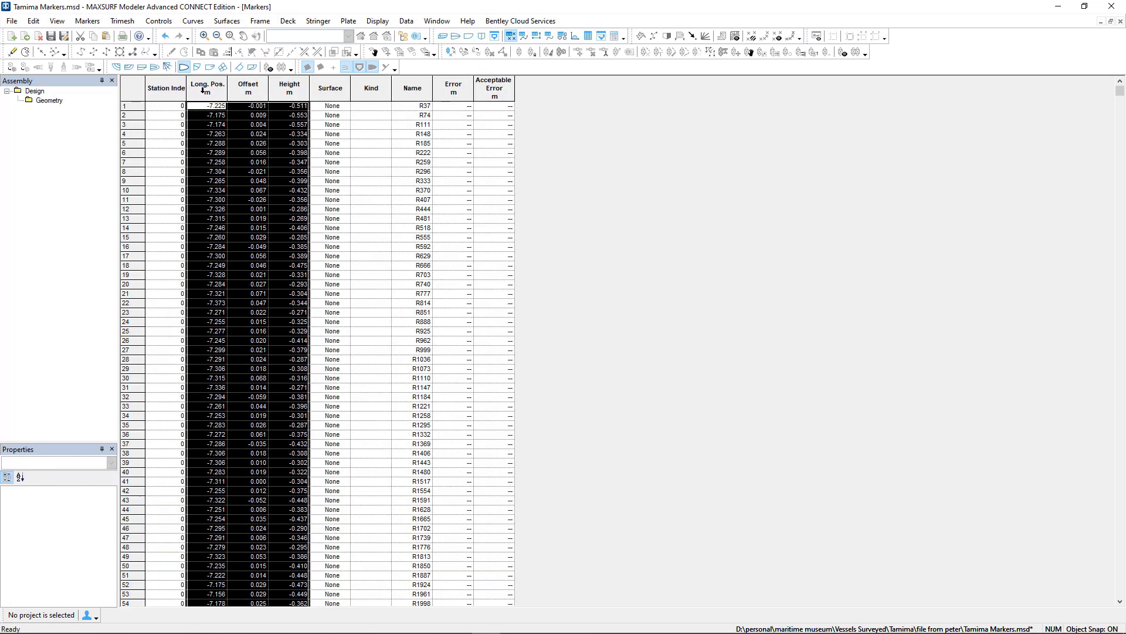
Copy the markers' longitudinal position, offset and height columns and paste them into a blank Excel sheet from cell A1
right_click(205, 95)
click(212, 108)
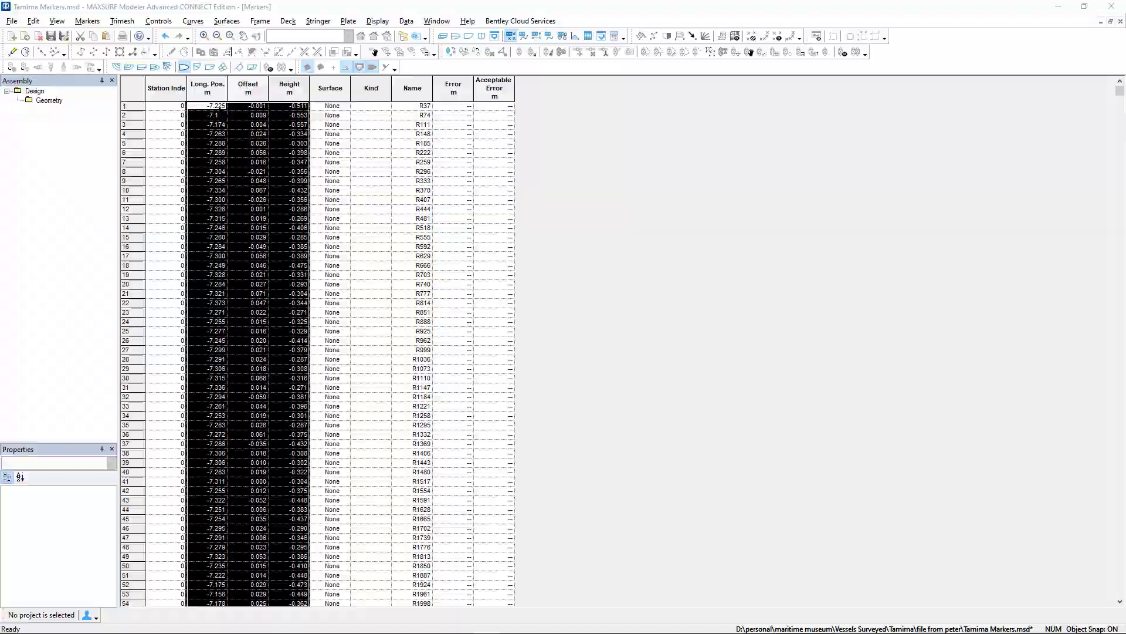
key(alt+Tab)
right_click(33, 141)
click(61, 200)
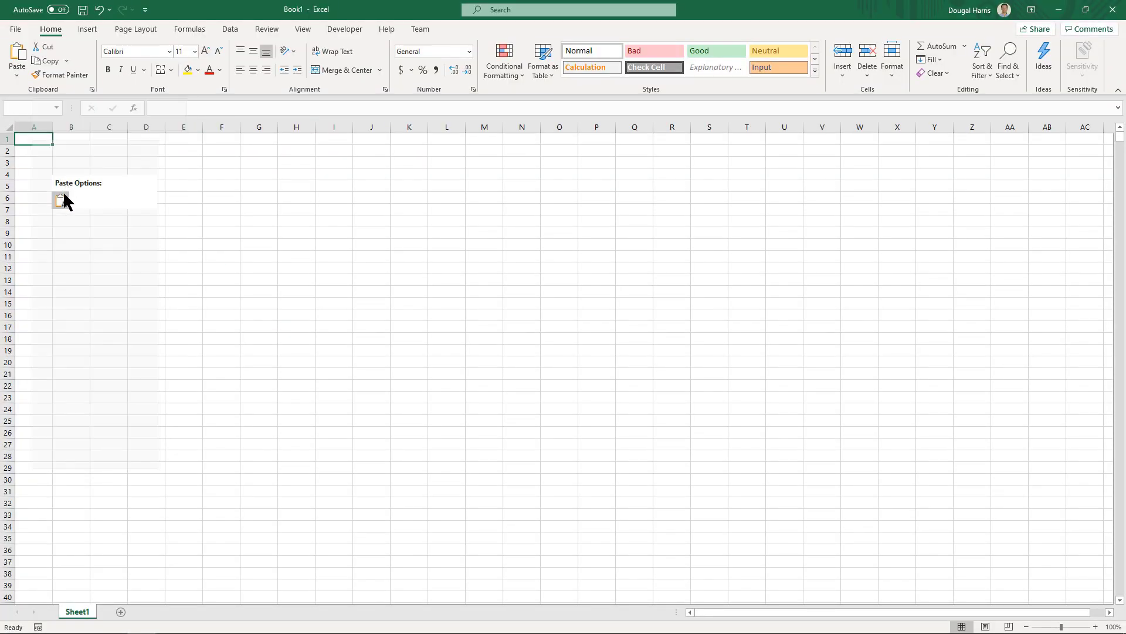
Label cell D1 "scale" and enter the scale factor 0.1382 in cell E1
click(155, 140)
text(scale)
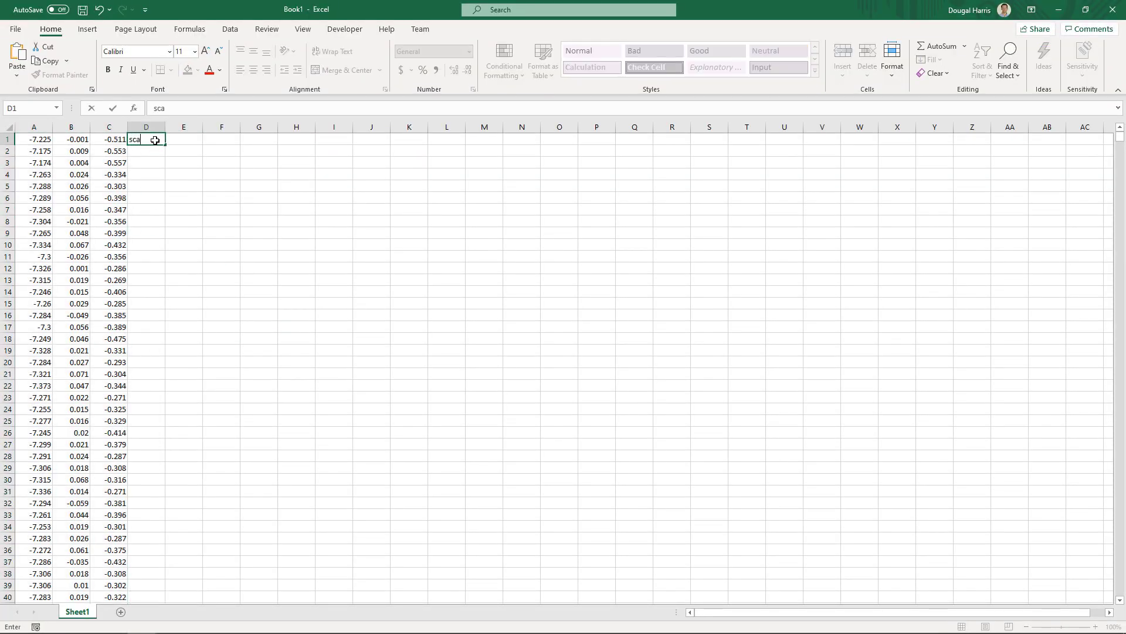
click(176, 140)
text(0.1)
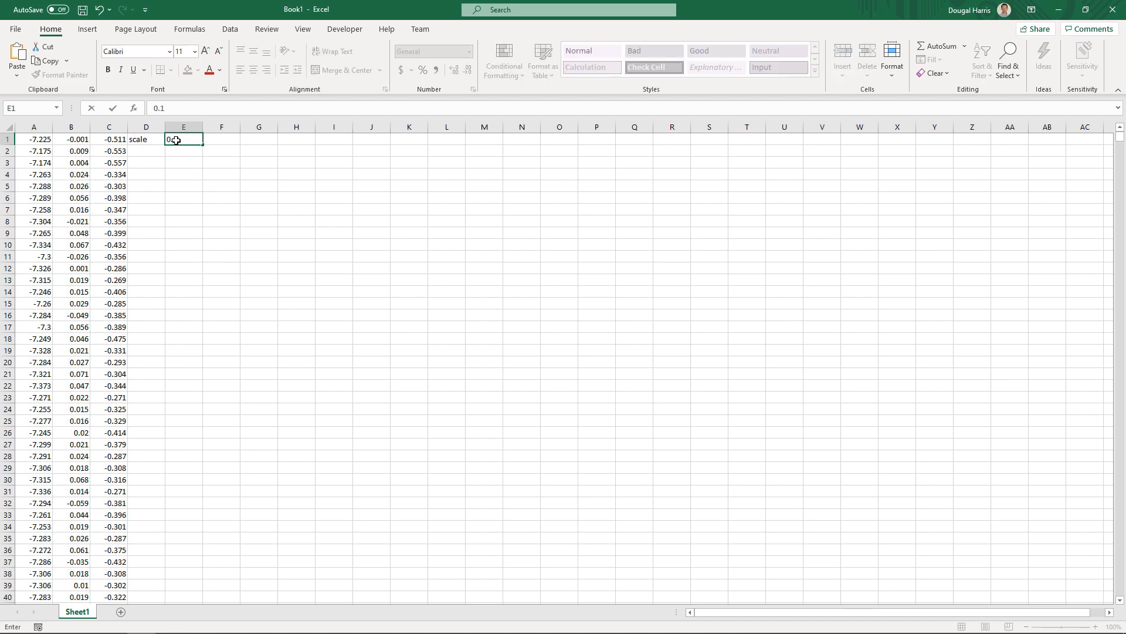
text(3825)
Enter =$E$1*A1 in cell F1 and fill the scaling formula across to H1
click(214, 139)
text(=)
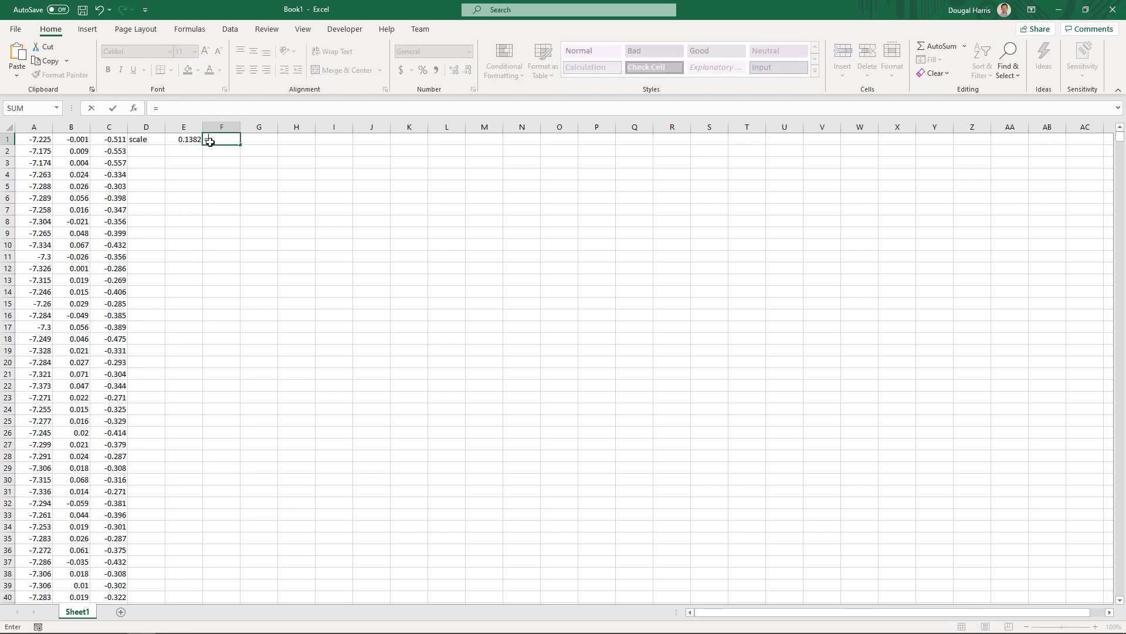
click(171, 142)
key(F4)
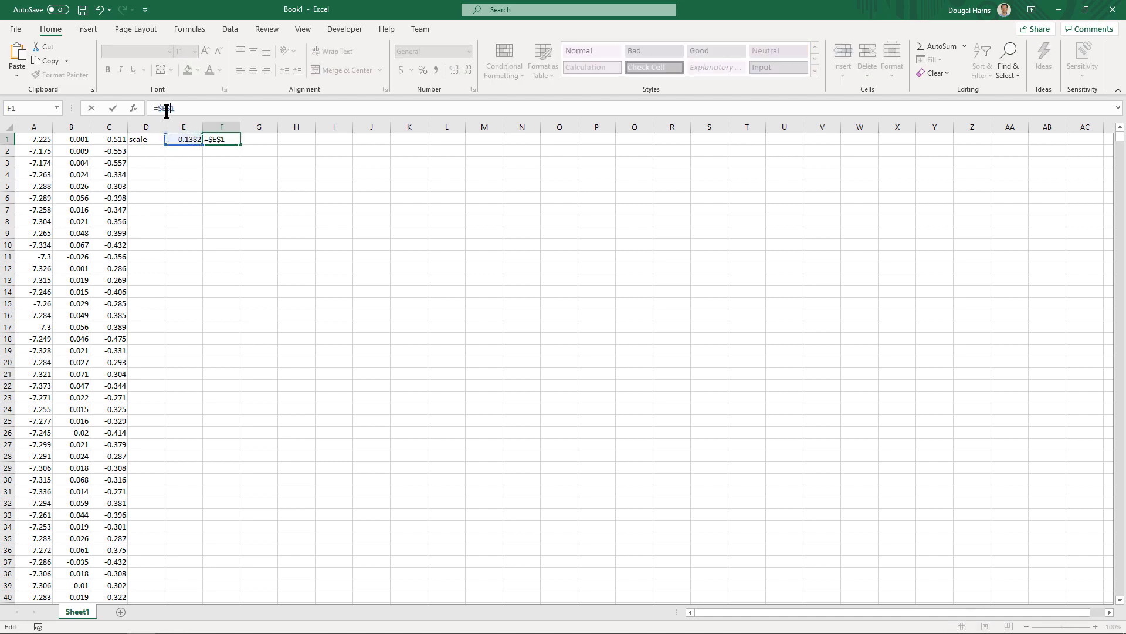
text(*)
click(30, 139)
key(Return)
click(227, 139)
drag(240, 145, 305, 145)
Negate the scaled offset formula in G1 and fill the formulas in F1:H1 down for all marker rows
click(263, 140)
click(158, 110)
text(-)
key(Return)
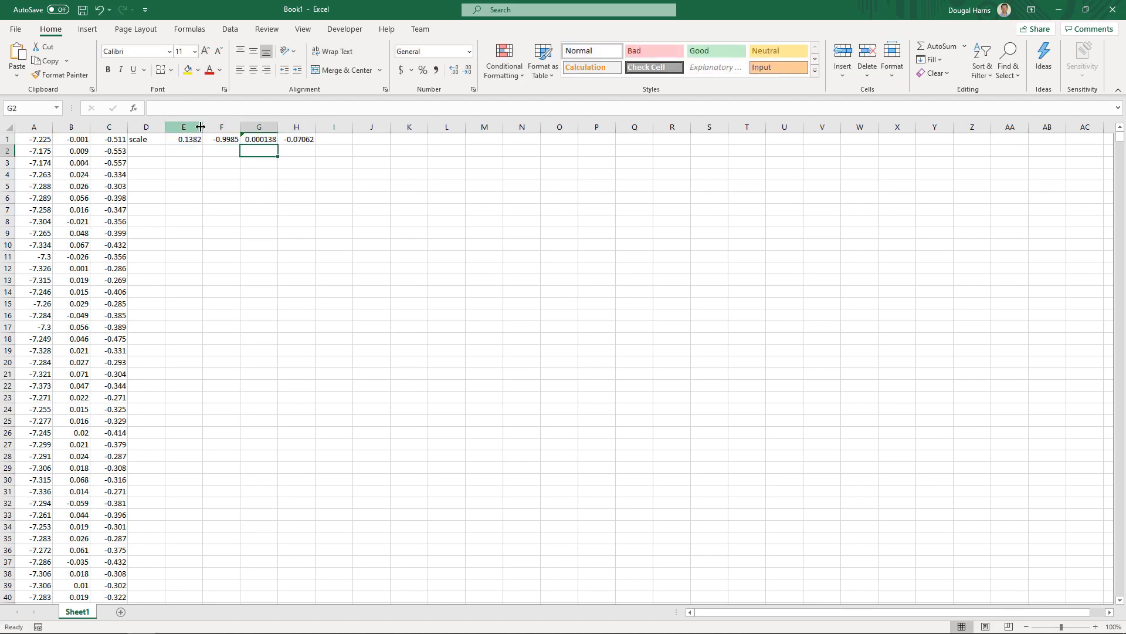
drag(221, 140, 304, 142)
double_click(306, 145)
Copy the scaled coordinates back over the position columns of MAXSURF's Markers table and show the markers in the profile view
right_click(233, 143)
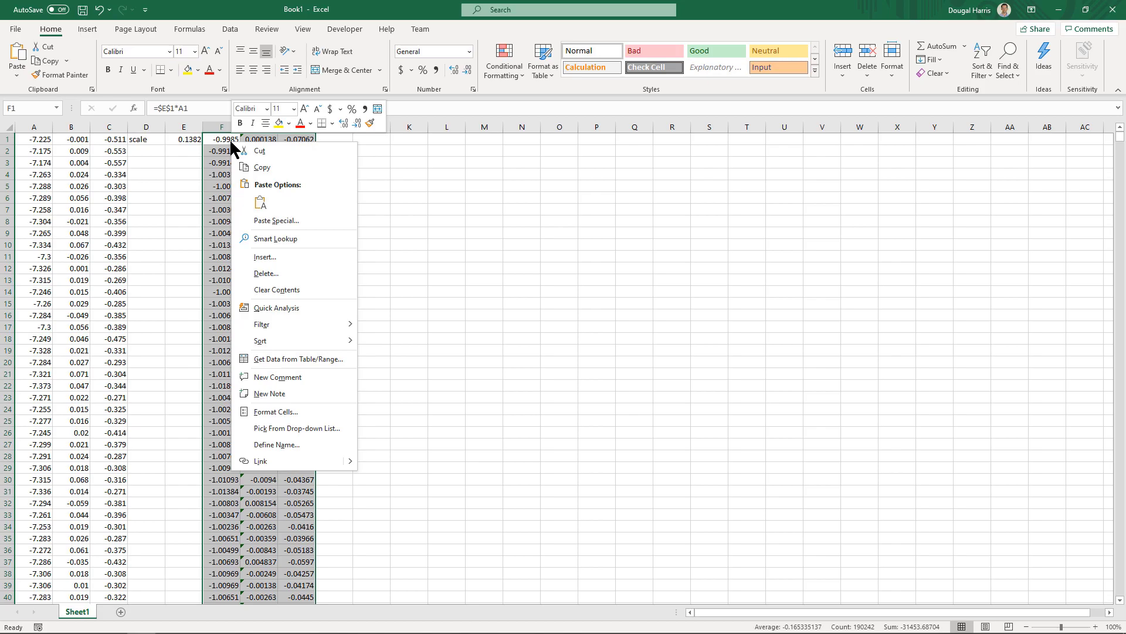
click(253, 166)
key(alt+Tab)
right_click(198, 104)
click(246, 125)
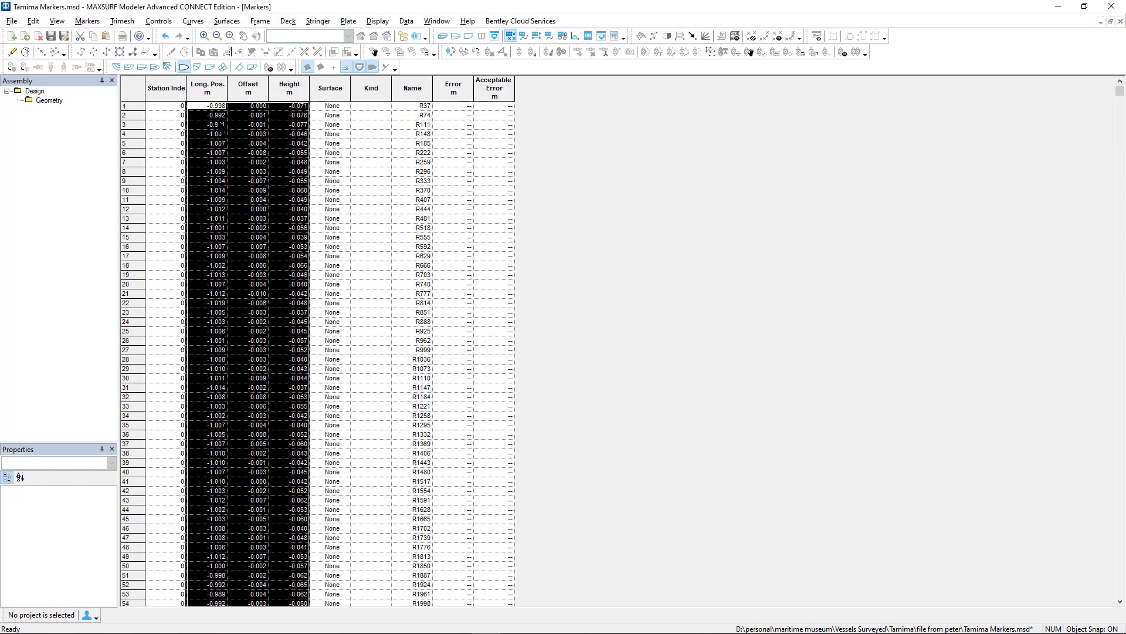
click(466, 36)
click(231, 36)
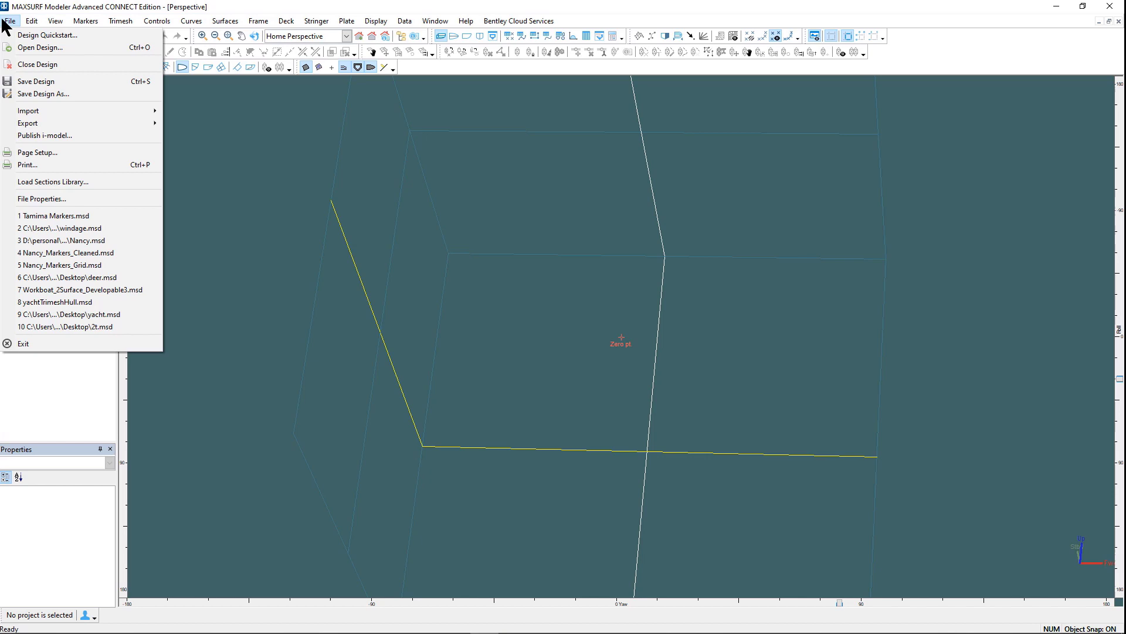
Choose Tamima.txt on the Desktop as the text file to import markers from
mouse_move(45, 114)
mouse_move(255, 194)
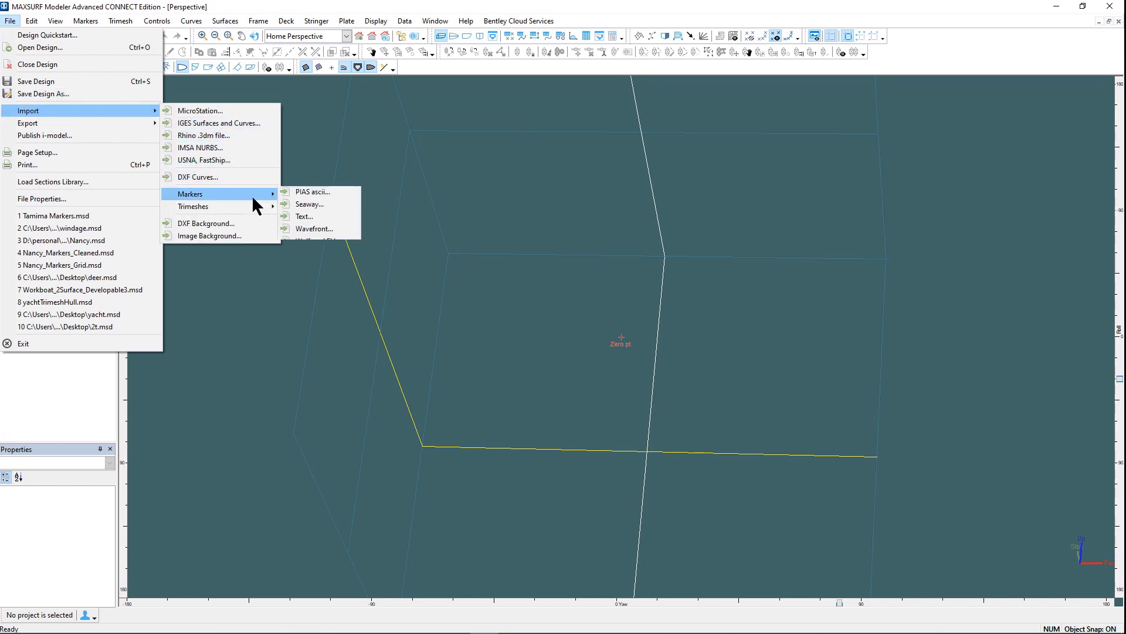
click(325, 237)
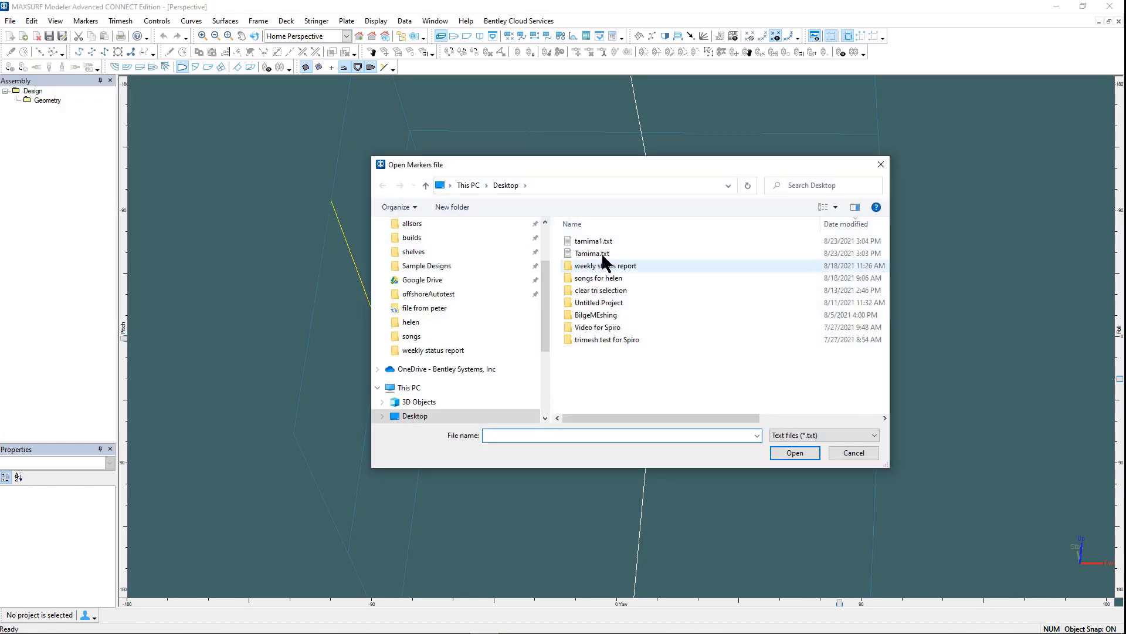
click(592, 253)
click(799, 453)
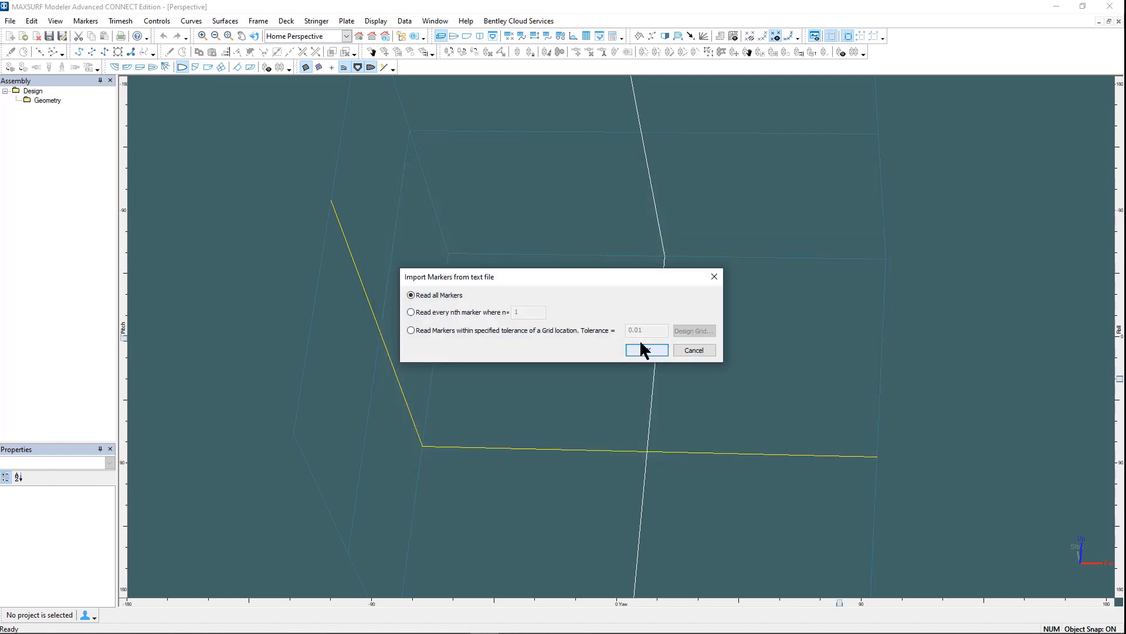
Add design grid sections with pasted stations every 0.5 m starting at -7.5 m, and import only the markers near those grid locations
click(693, 331)
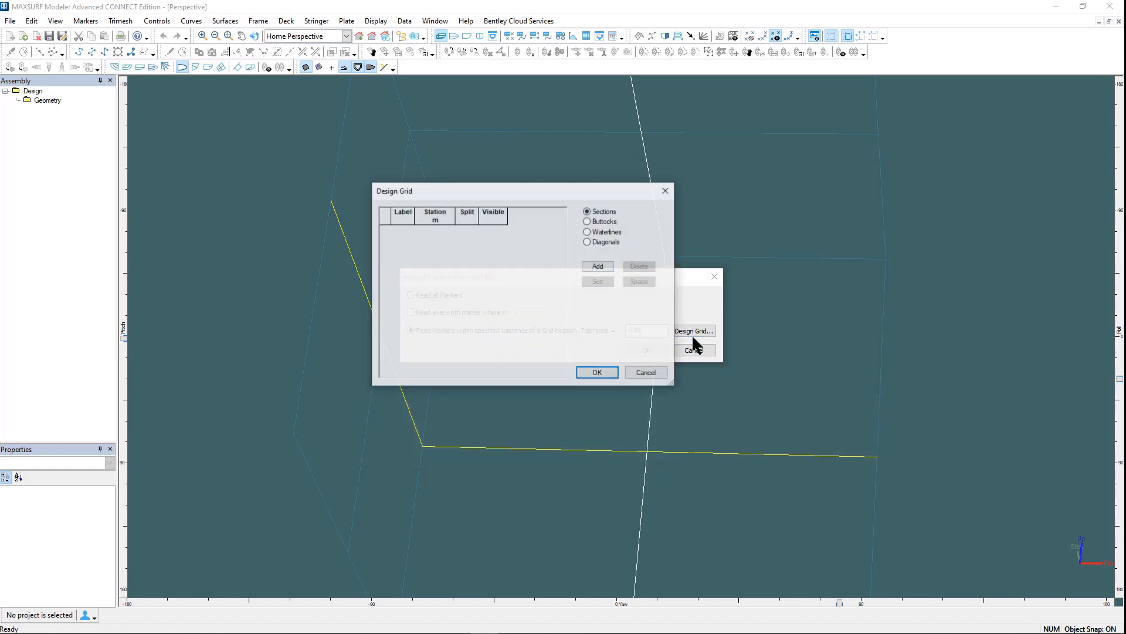
click(597, 265)
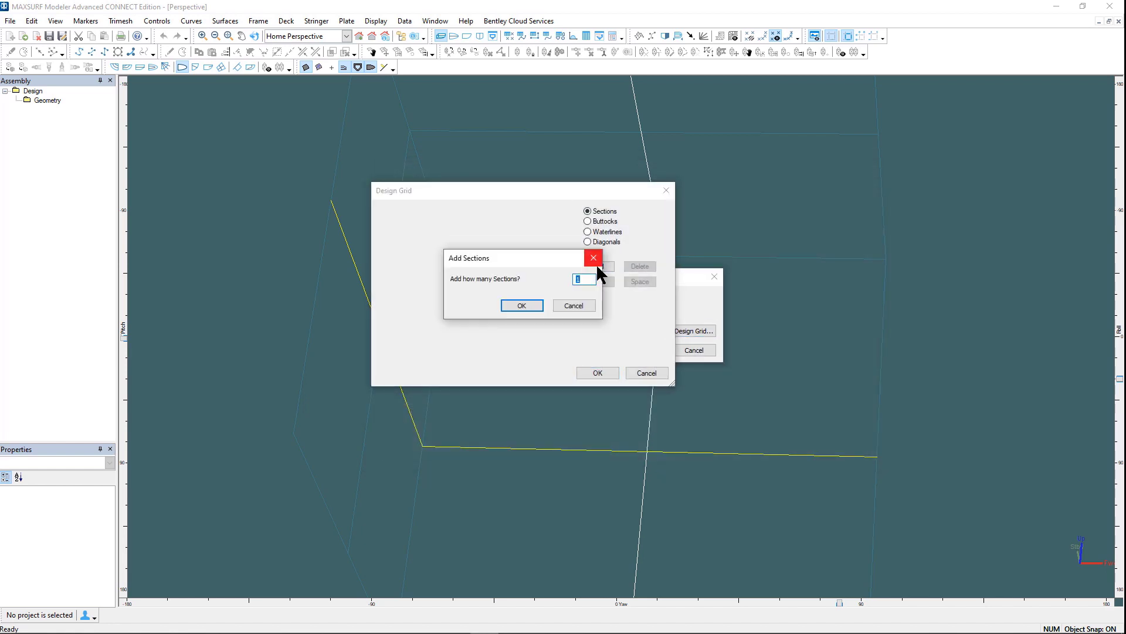
click(521, 305)
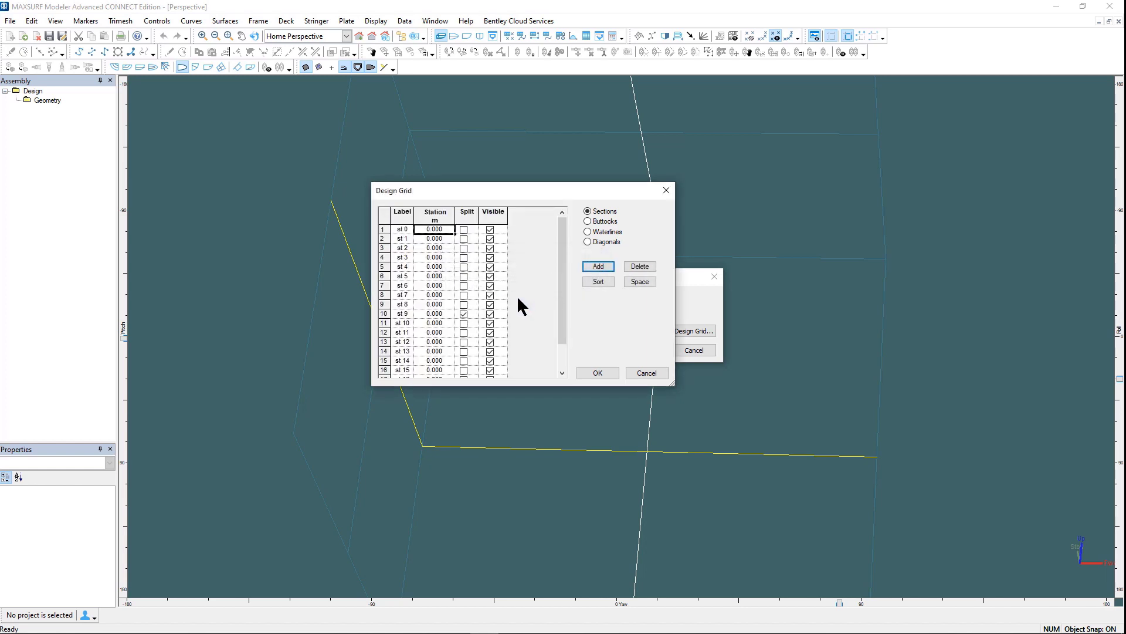
key(ctrl+v)
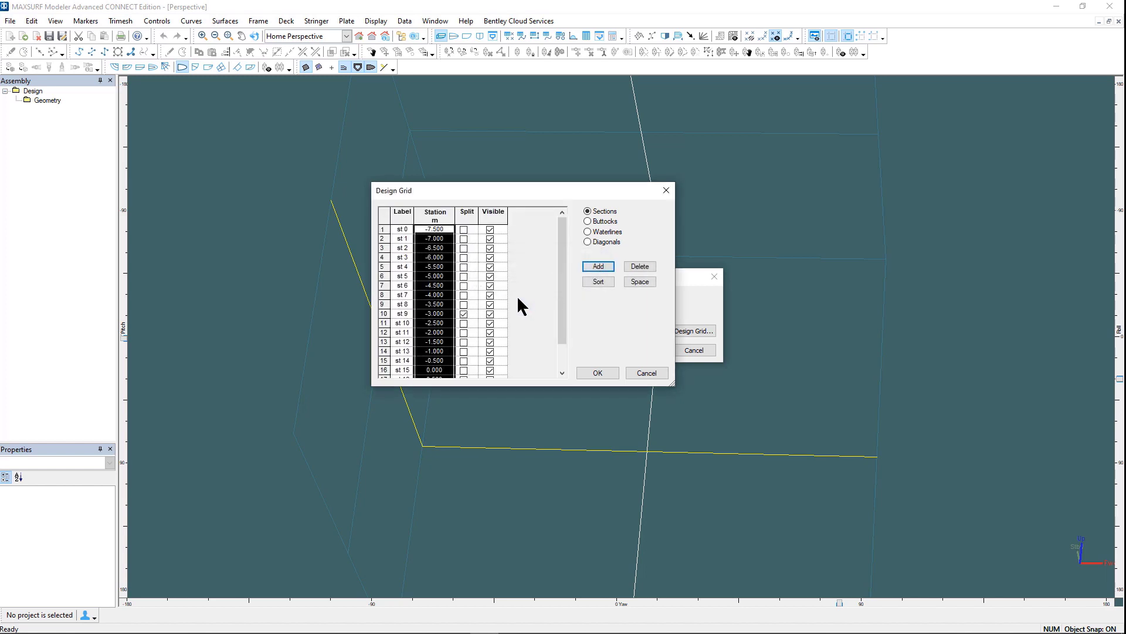
click(598, 372)
click(647, 354)
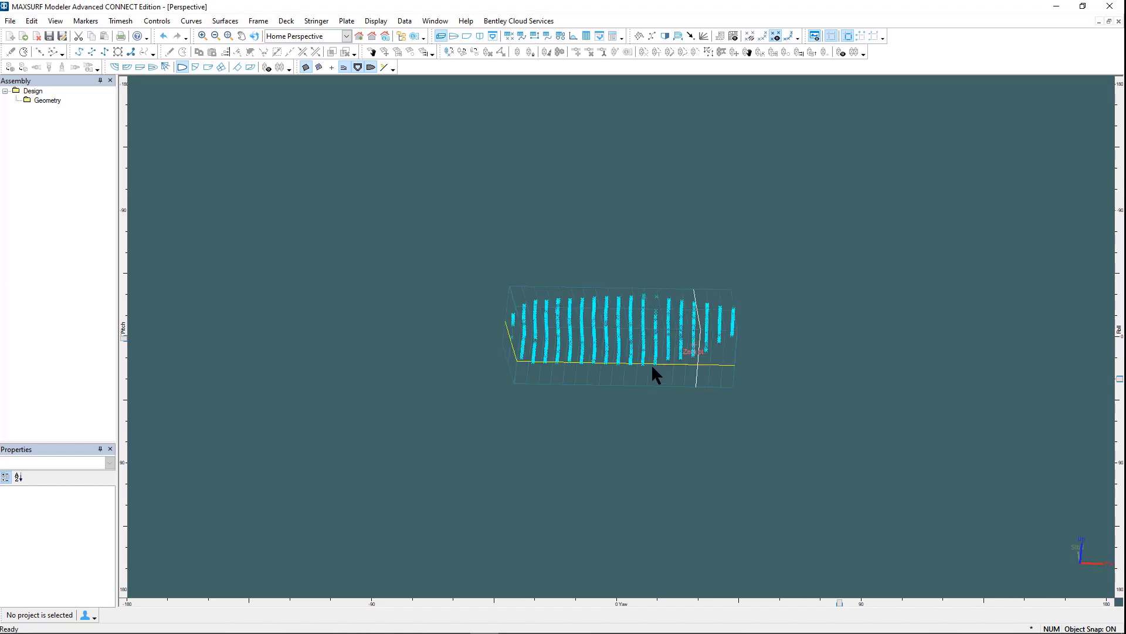
Import profile.JPG from the Tamima folder as a background image in the profile view
scroll(651, 364, up, 5)
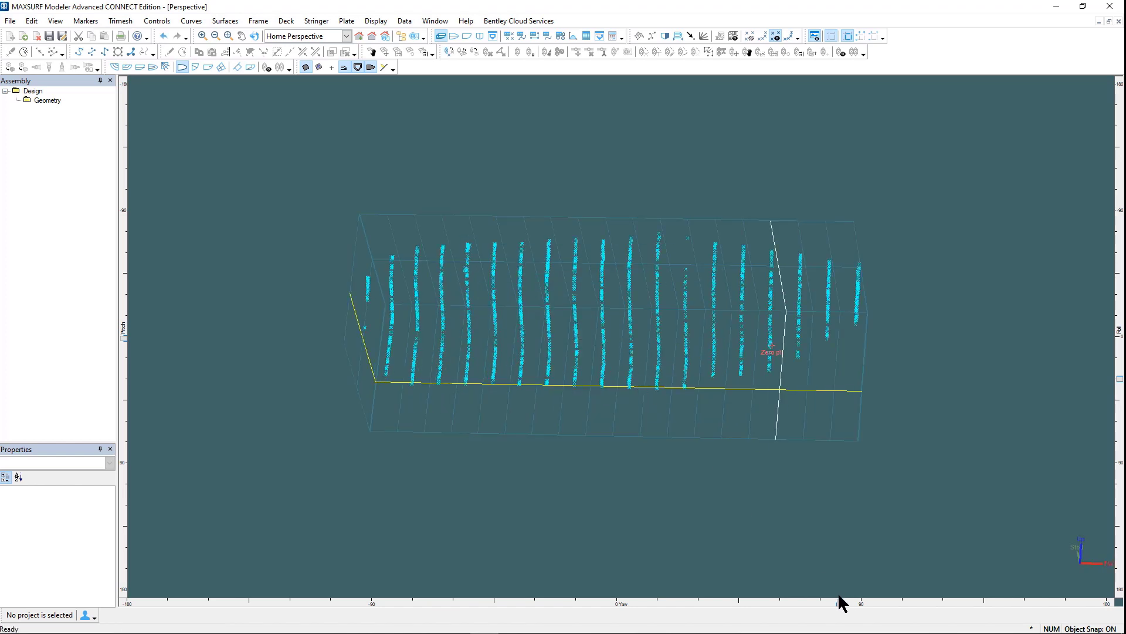
mouse_move(838, 595)
mouse_down()
mouse_move(829, 602)
mouse_move(753, 572)
mouse_up()
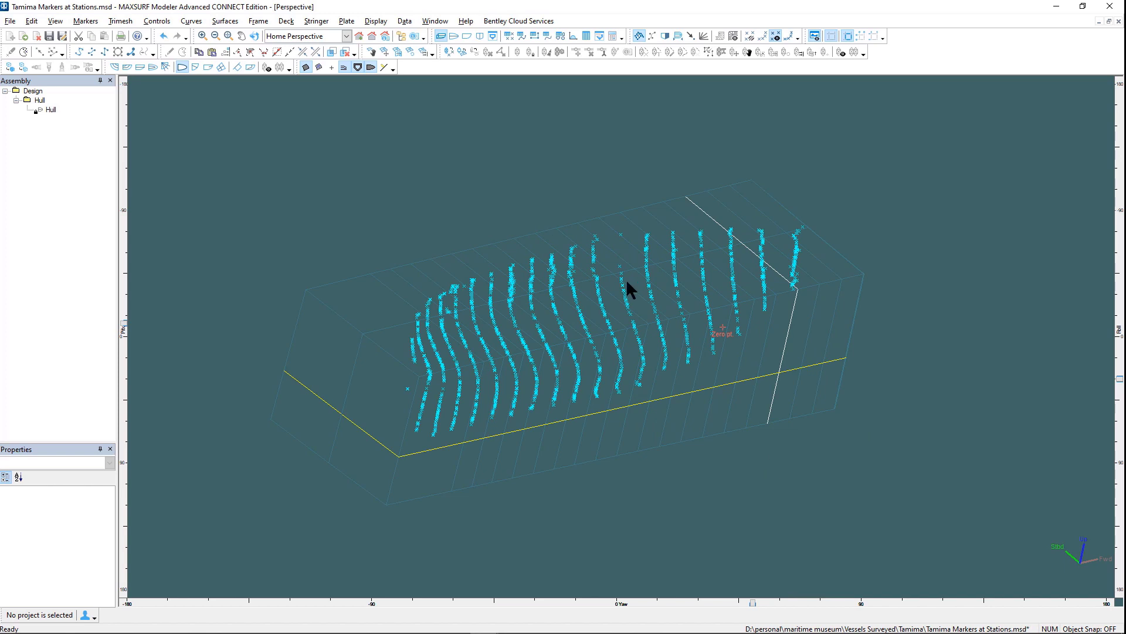
click(466, 36)
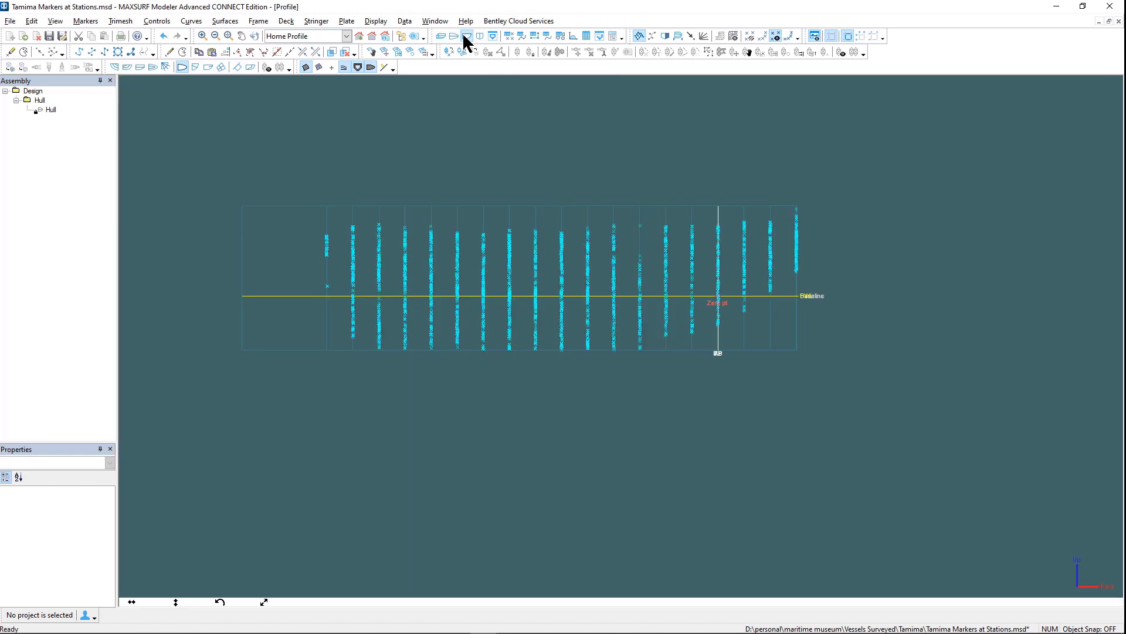
click(10, 21)
mouse_move(56, 109)
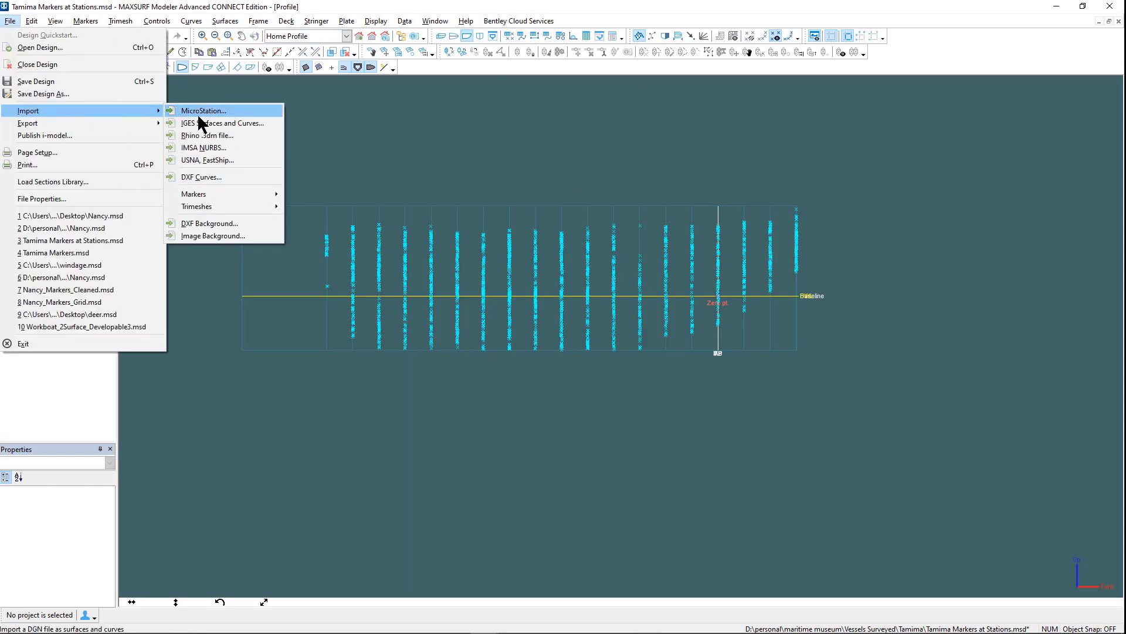
click(230, 235)
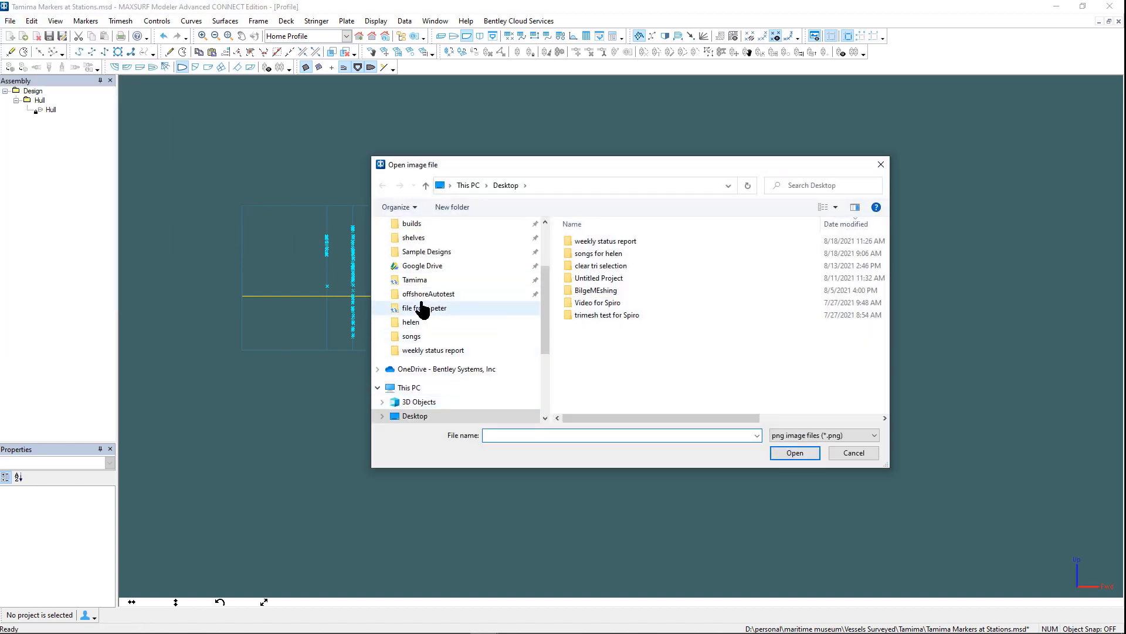
click(417, 280)
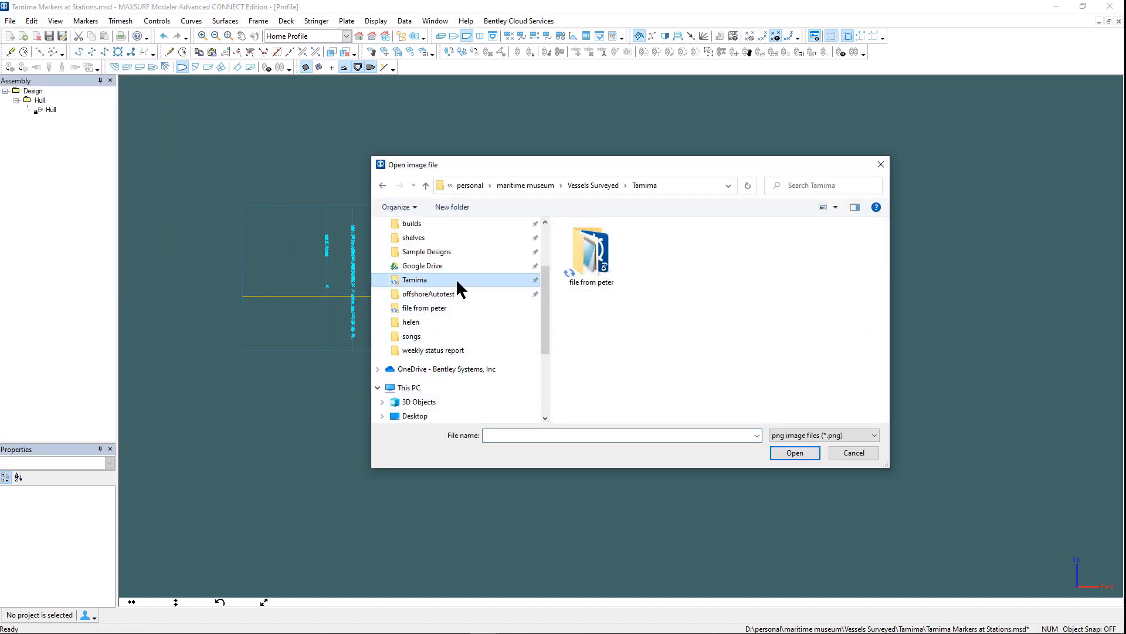
click(810, 435)
click(811, 491)
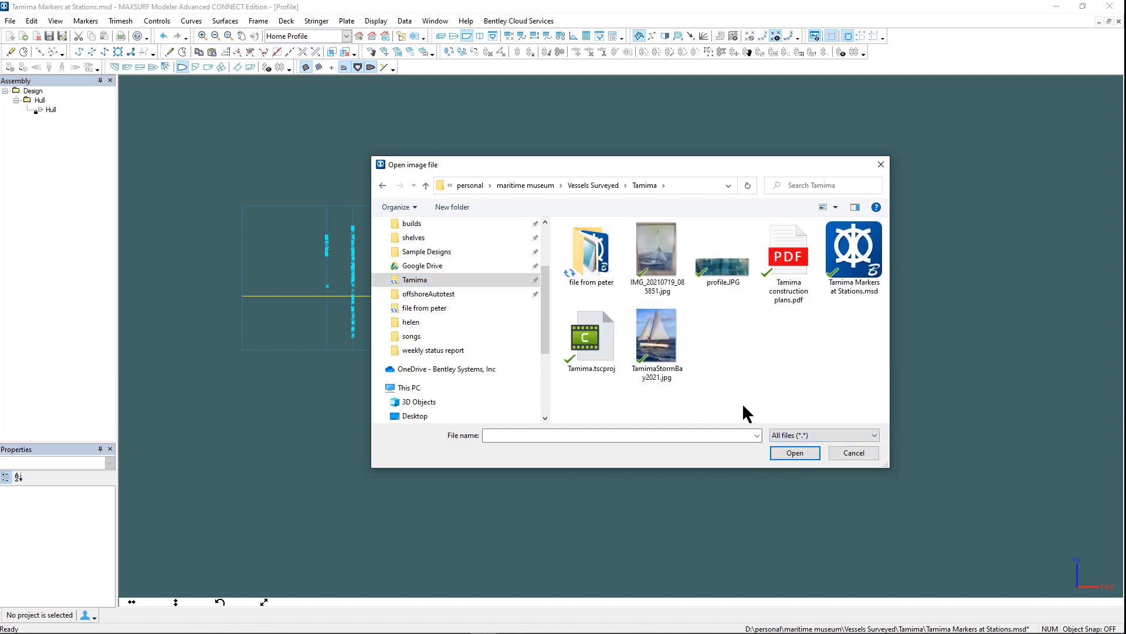
click(723, 267)
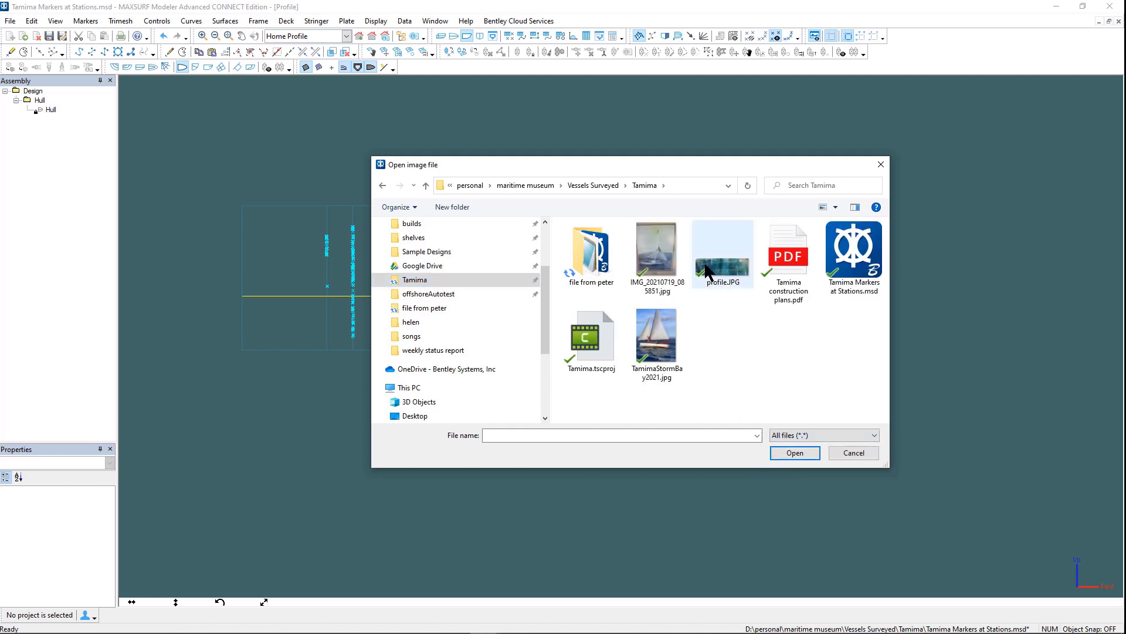
click(791, 450)
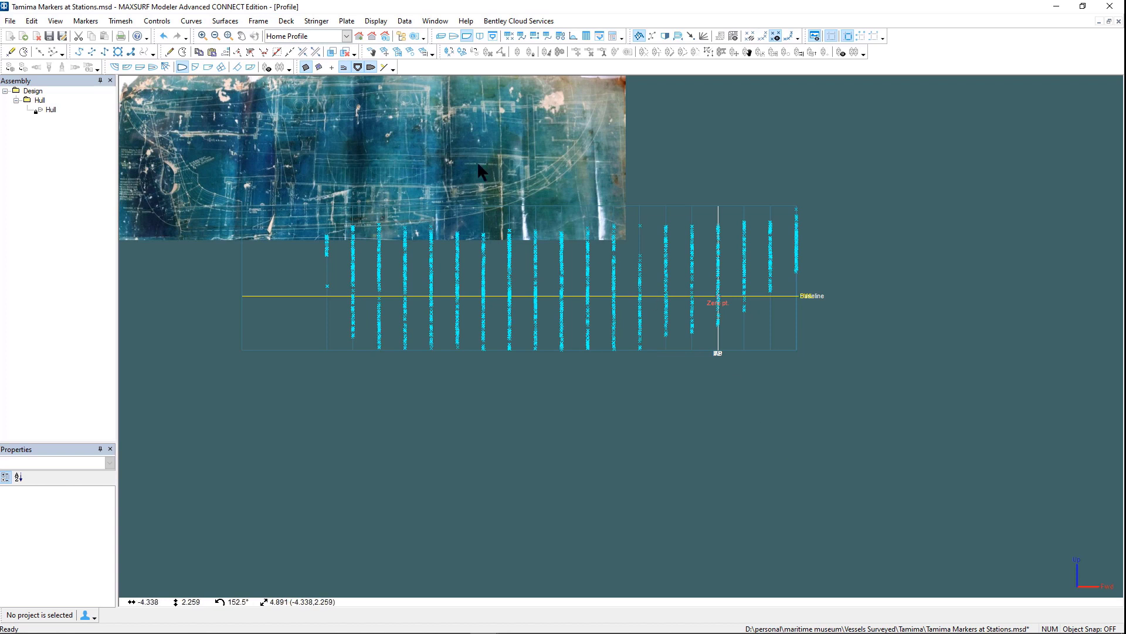
Set the background image's zero point and reference point so that the profile drawing is positioned and scaled over the station markers
click(376, 22)
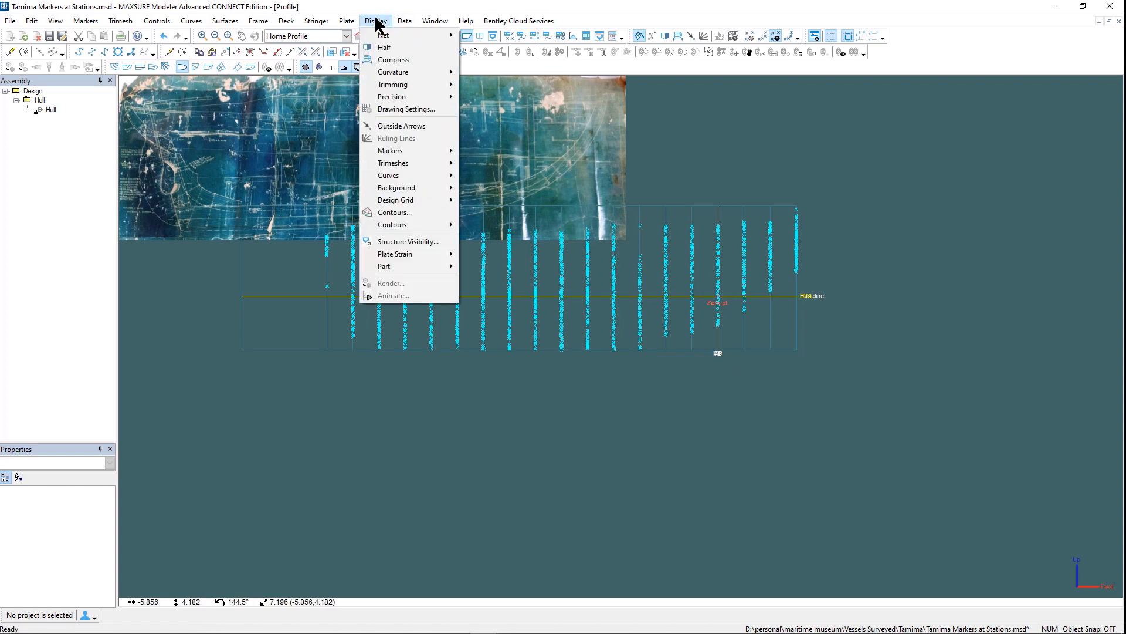
mouse_move(410, 188)
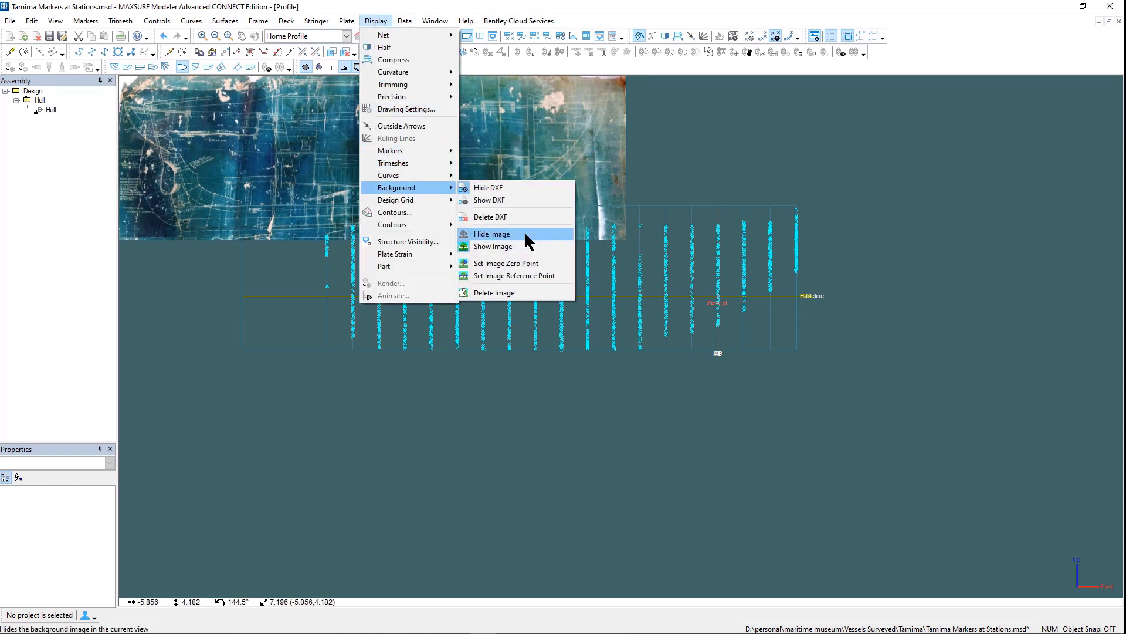
click(528, 263)
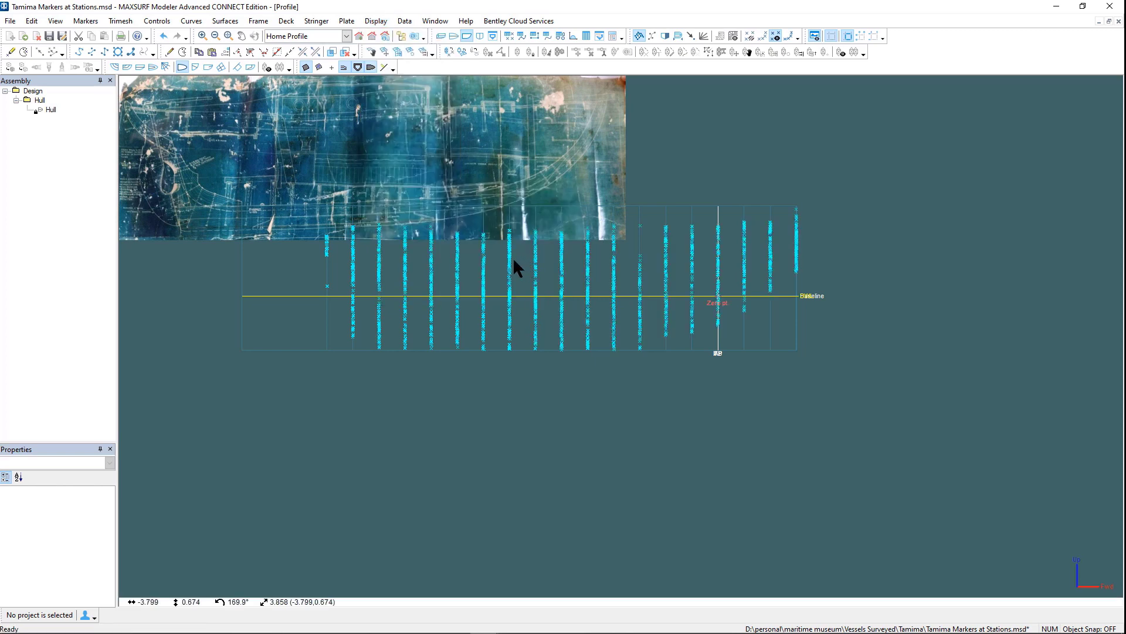
click(527, 156)
click(376, 21)
mouse_move(431, 188)
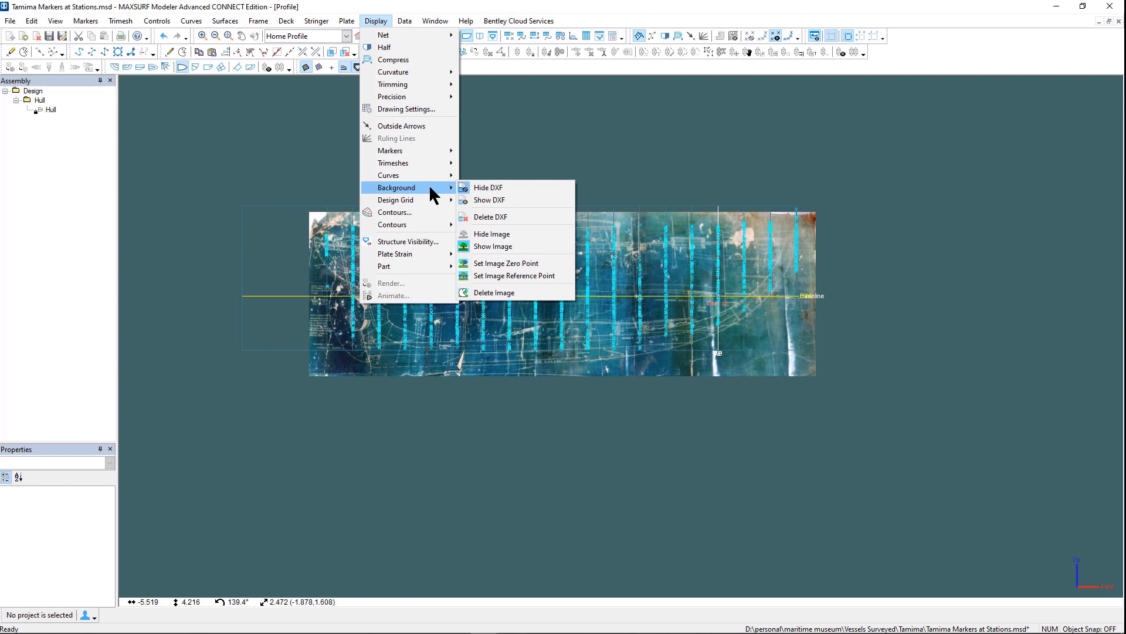
click(527, 269)
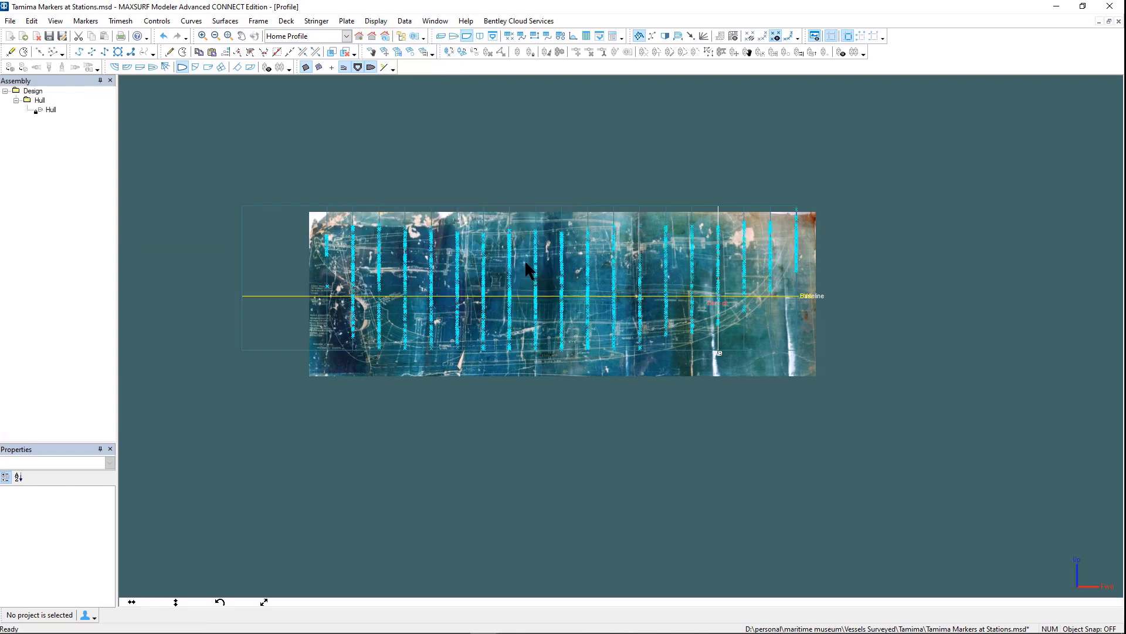
click(738, 288)
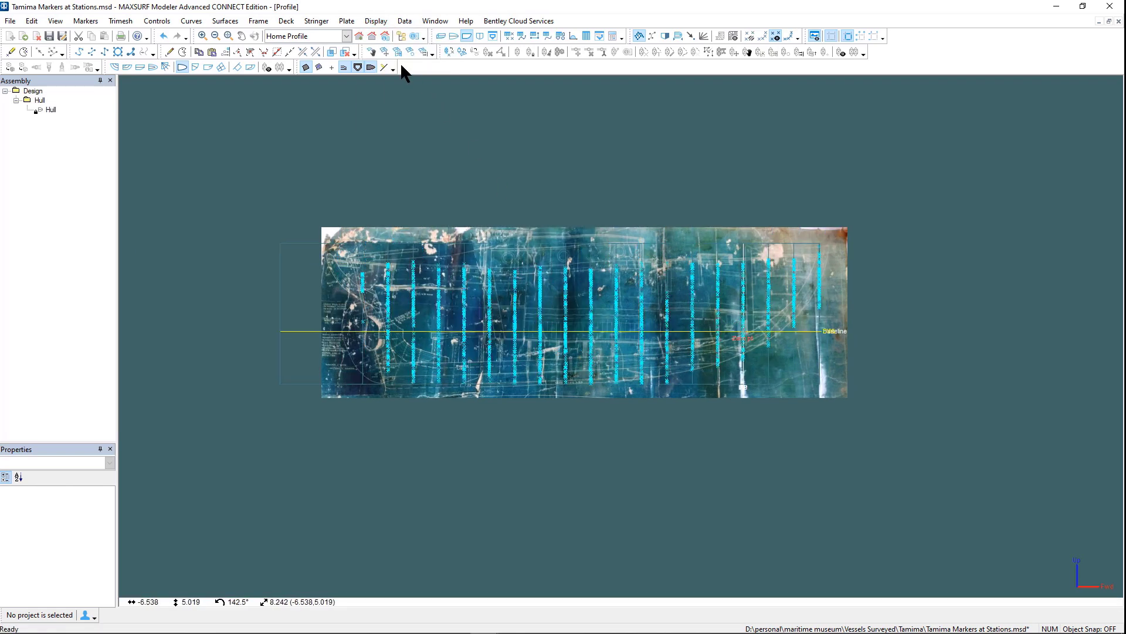
Add a Simple yacht surface and move all its control points so the hull lies over the profile drawing, with its bow at the drawing's bow
click(229, 20)
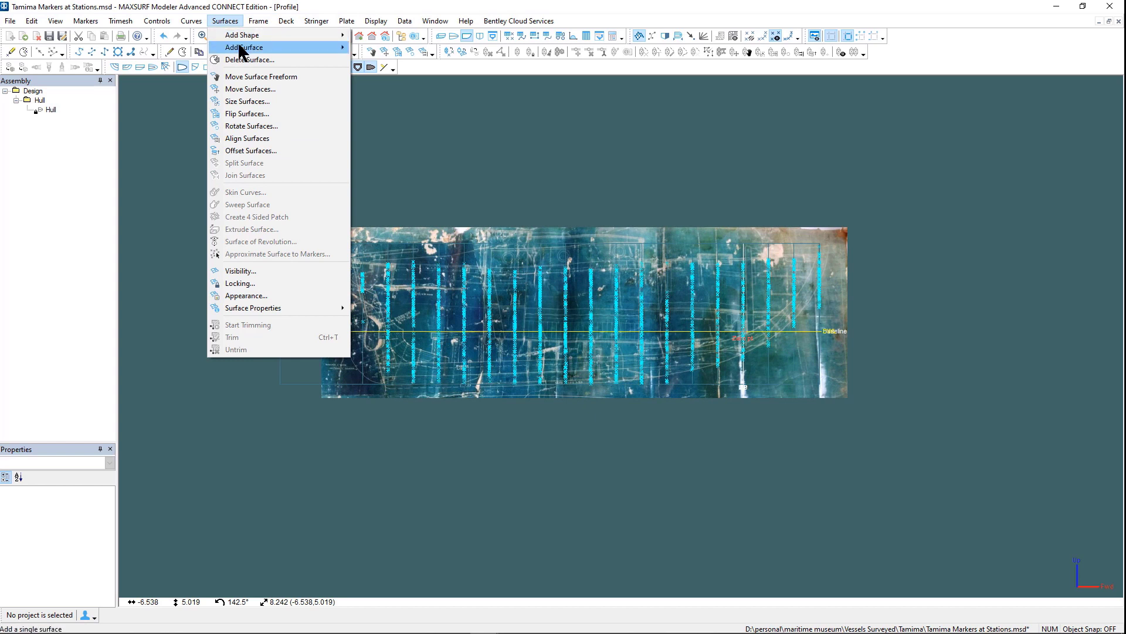
mouse_move(239, 47)
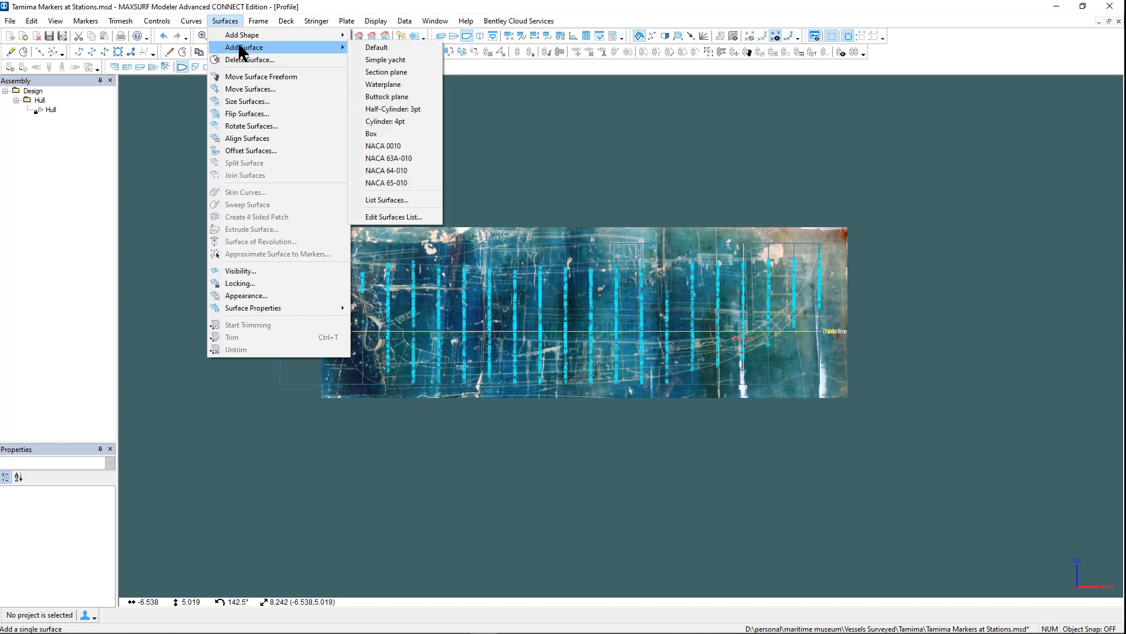
click(376, 61)
drag(440, 210, 1054, 421)
drag(1026, 280, 831, 259)
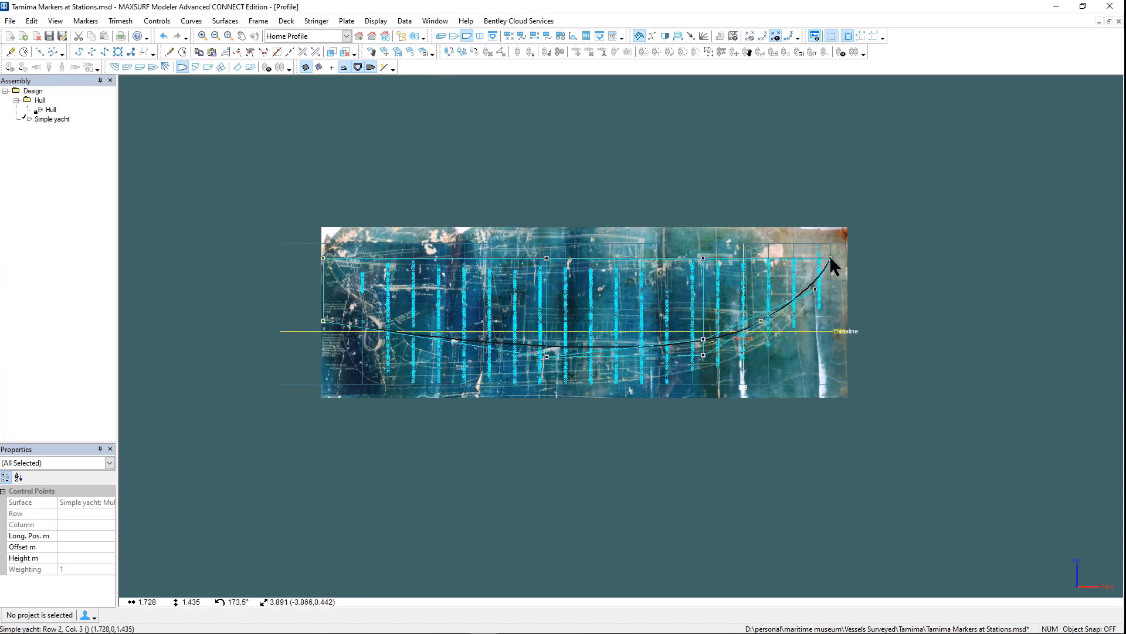
click(439, 223)
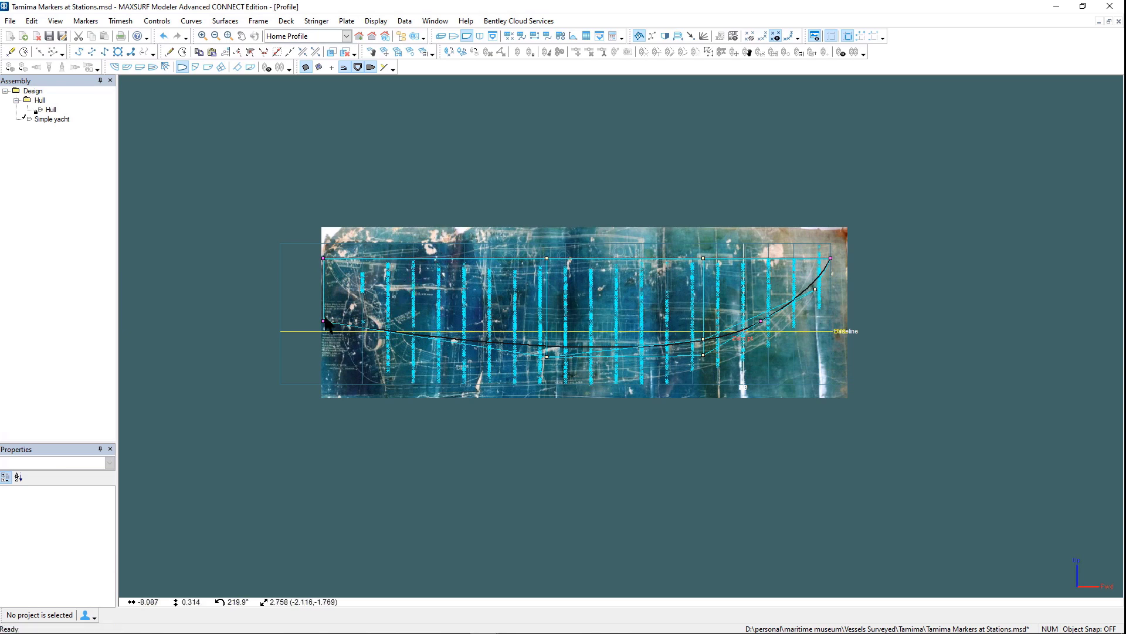
Set the stern control points' offset to 0 m, and move the lower stern and keel control points to follow the profile drawing
drag(294, 239, 343, 345)
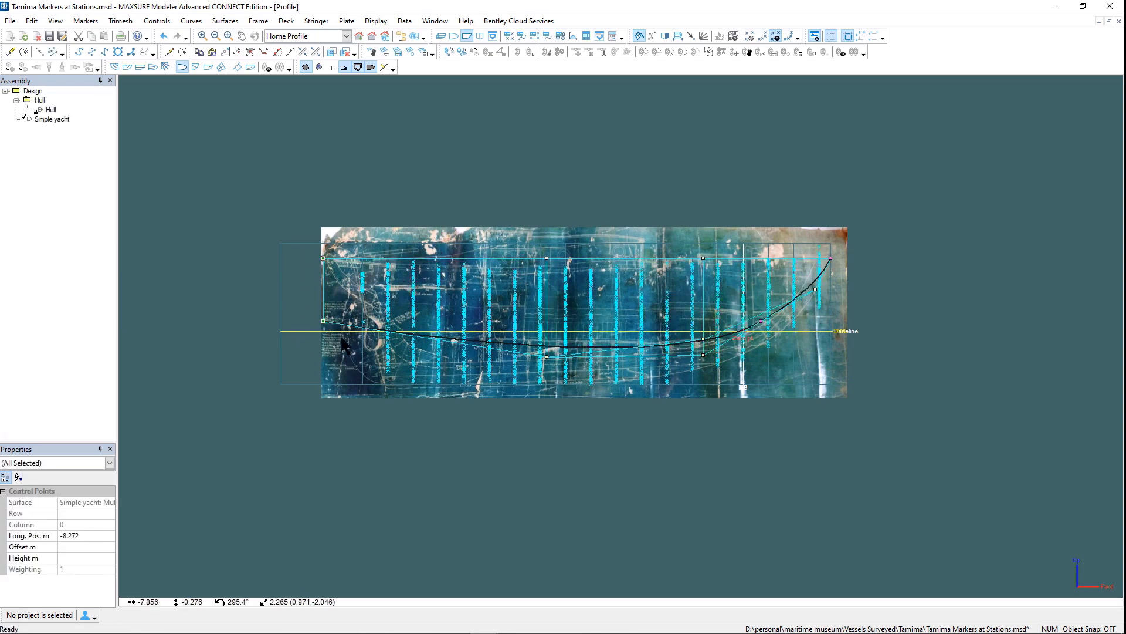
click(89, 545)
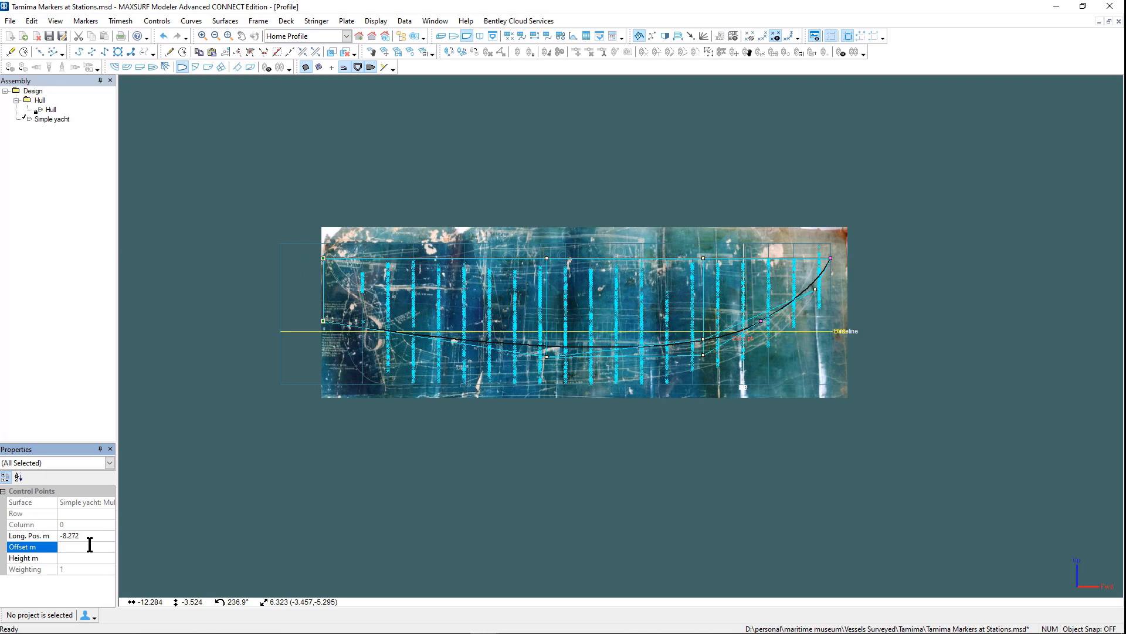
text(0)
key(Return)
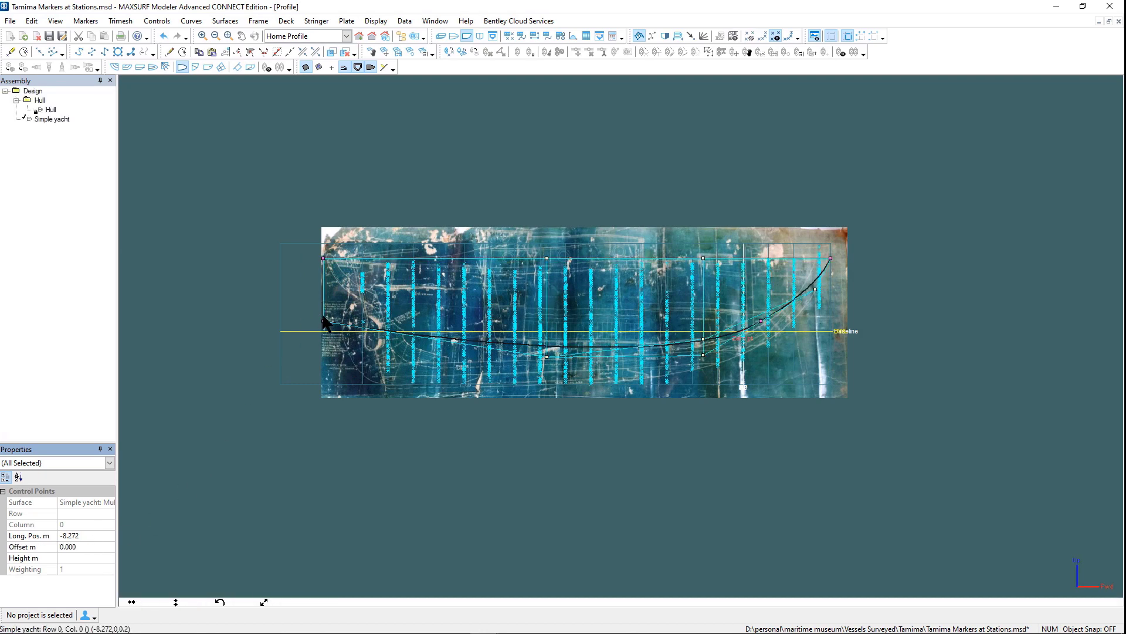
mouse_move(323, 317)
mouse_down()
mouse_move(322, 301)
mouse_move(326, 326)
mouse_up()
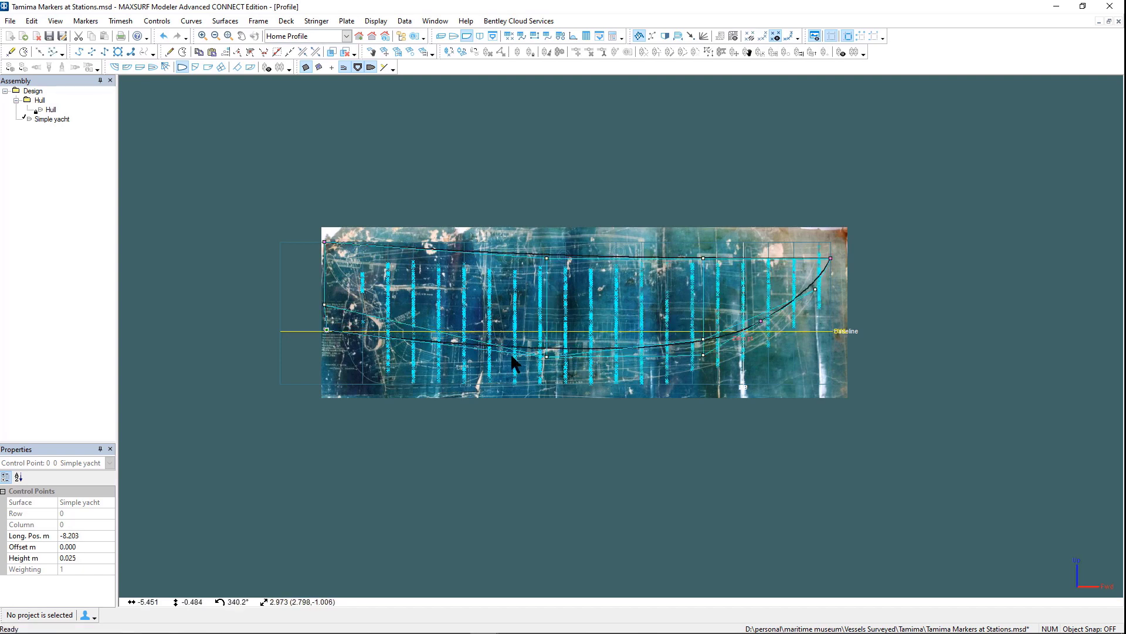
mouse_move(545, 356)
mouse_down()
mouse_move(546, 385)
mouse_move(547, 346)
mouse_up()
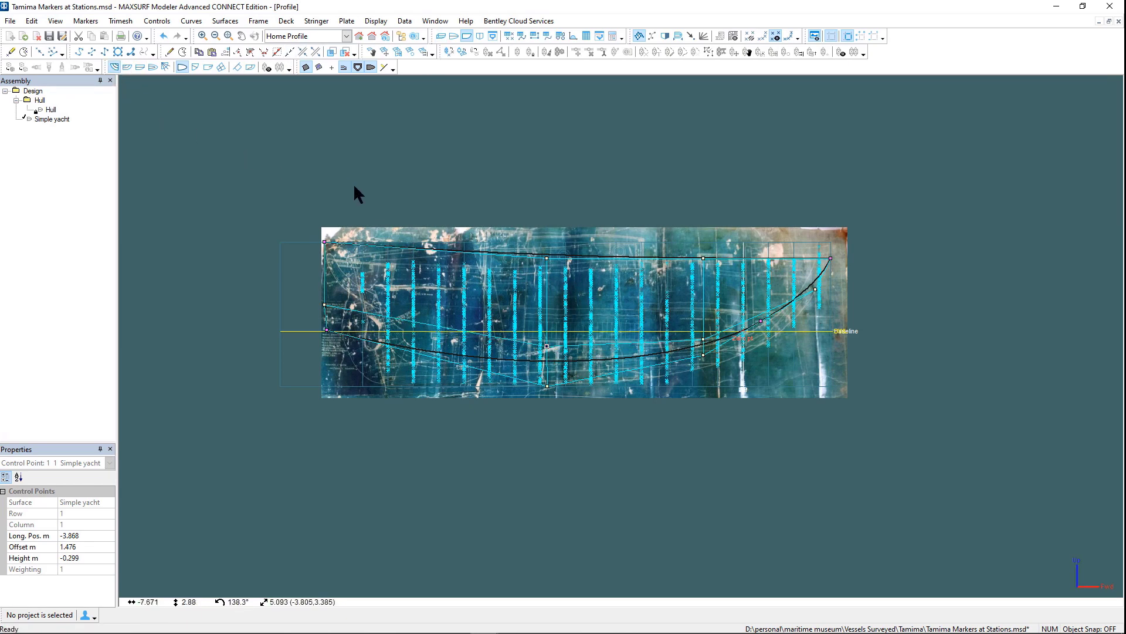
Add three control point columns along the sheer line at longitudinal positions of about -6.43, -2.09 and 0.51 m
click(416, 249)
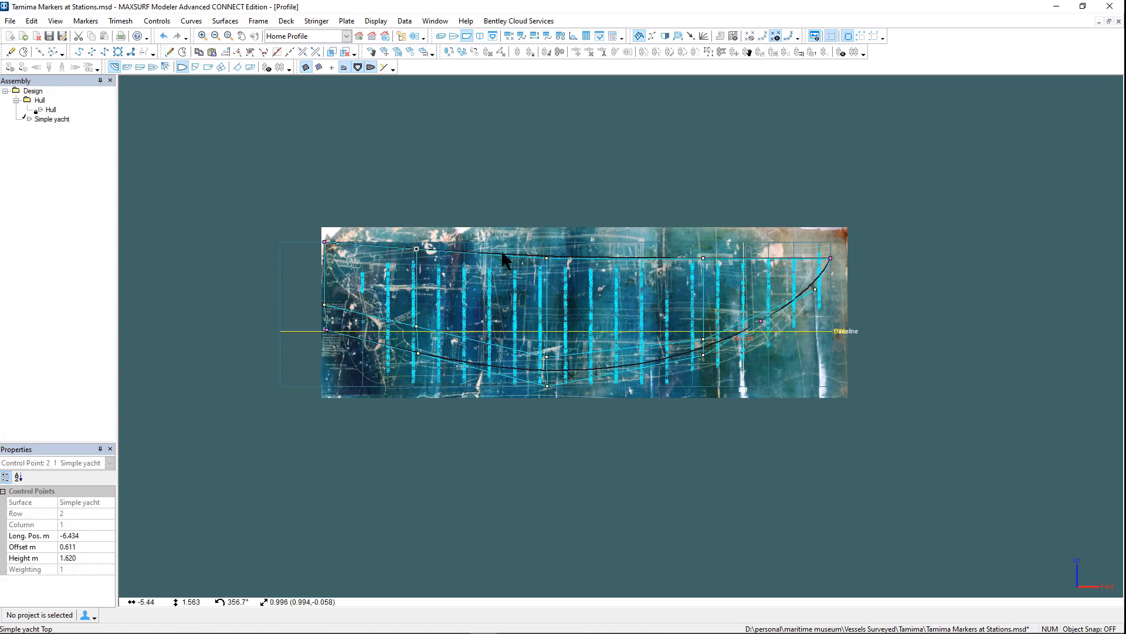
key(ctrl+a)
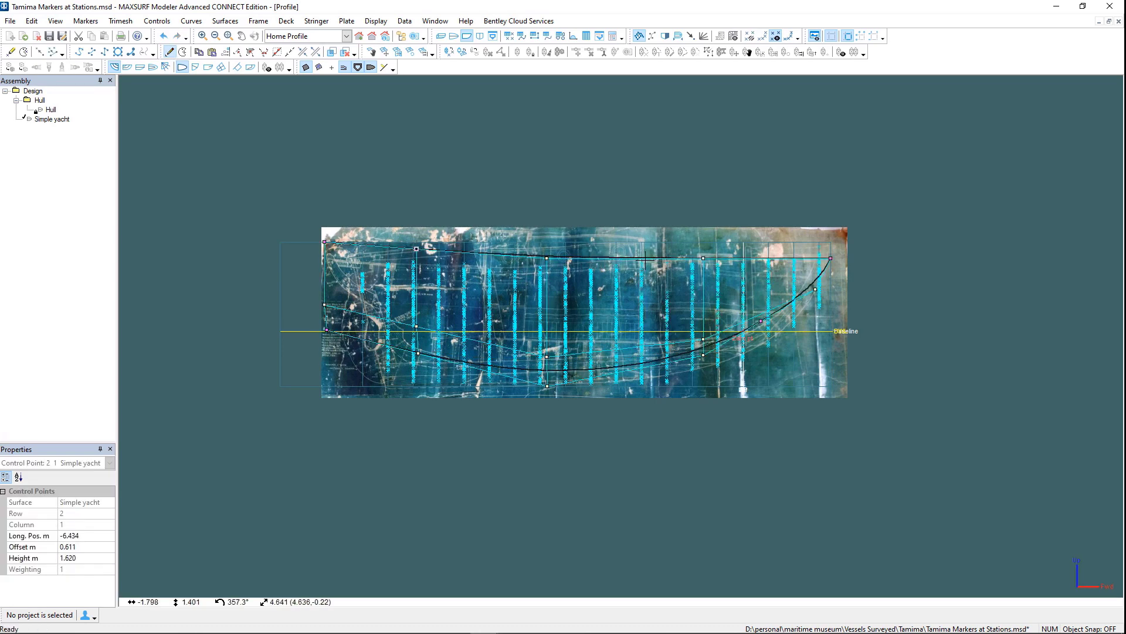
ctrl+click(638, 257)
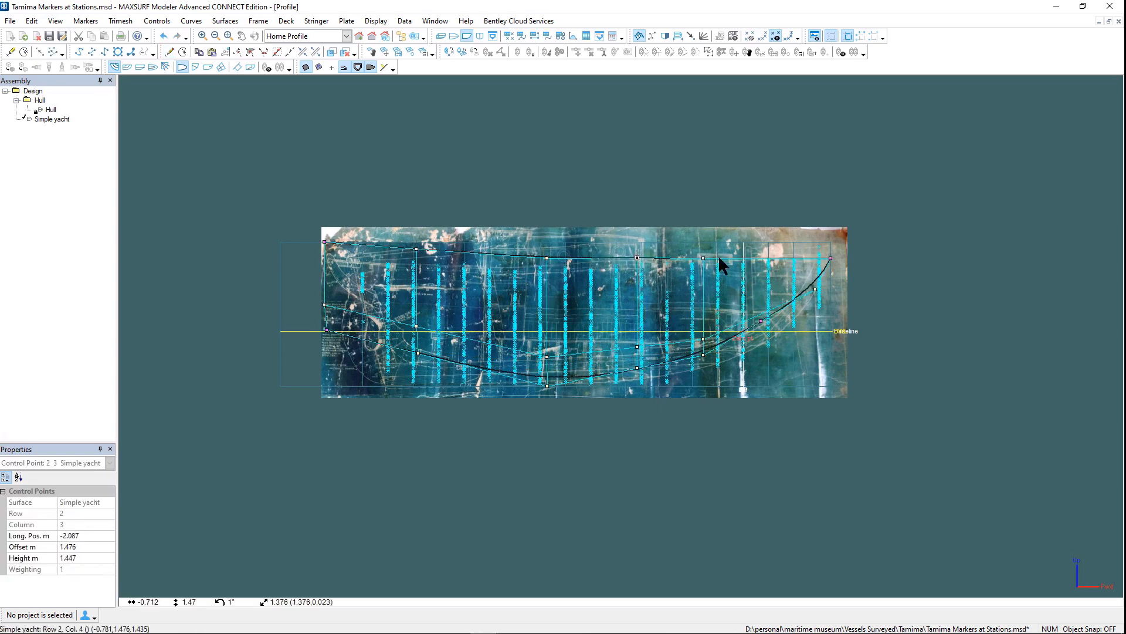
ctrl+click(769, 257)
Show the body plan with only a single control point column displayed, choosing the column at about -2.09 m
click(481, 37)
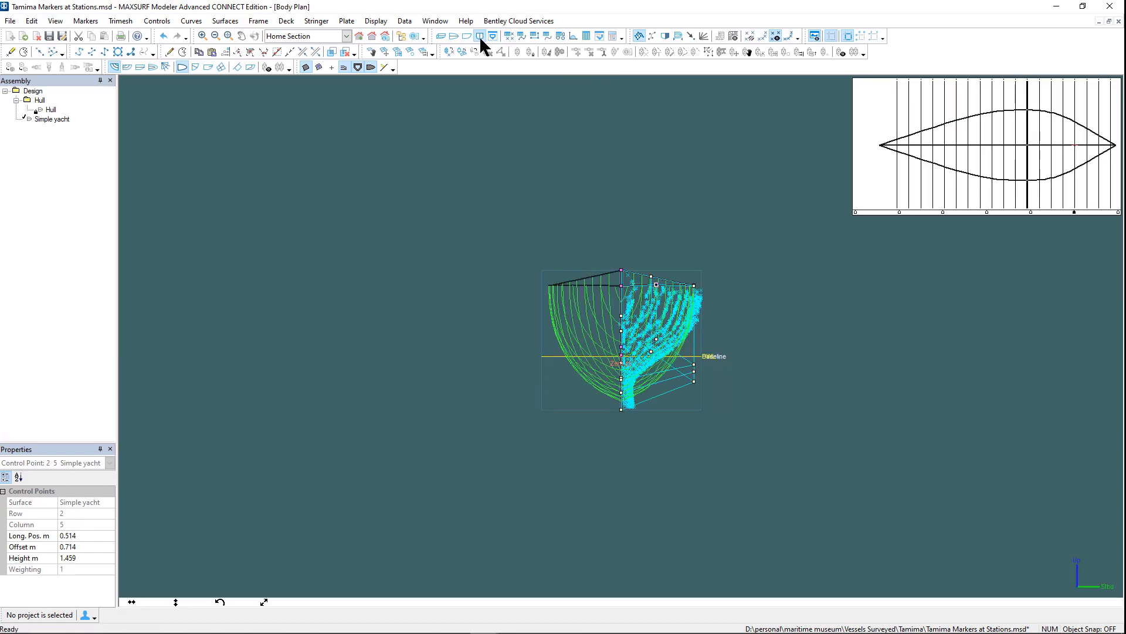
middle_drag(761, 273, 651, 242)
scroll(552, 320, up, 6)
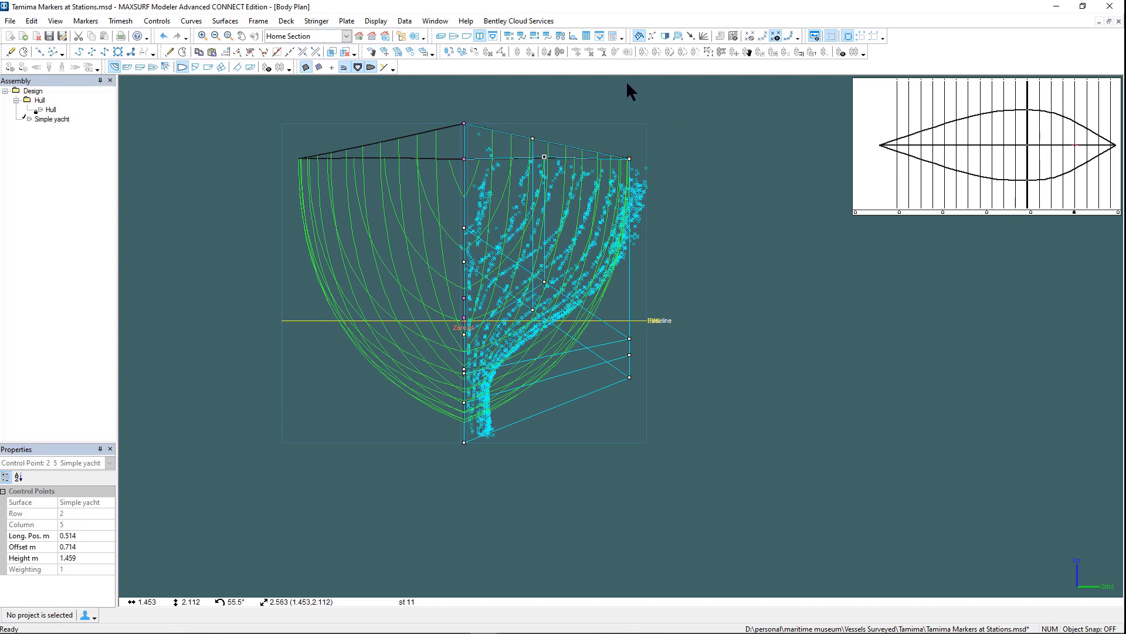
click(639, 36)
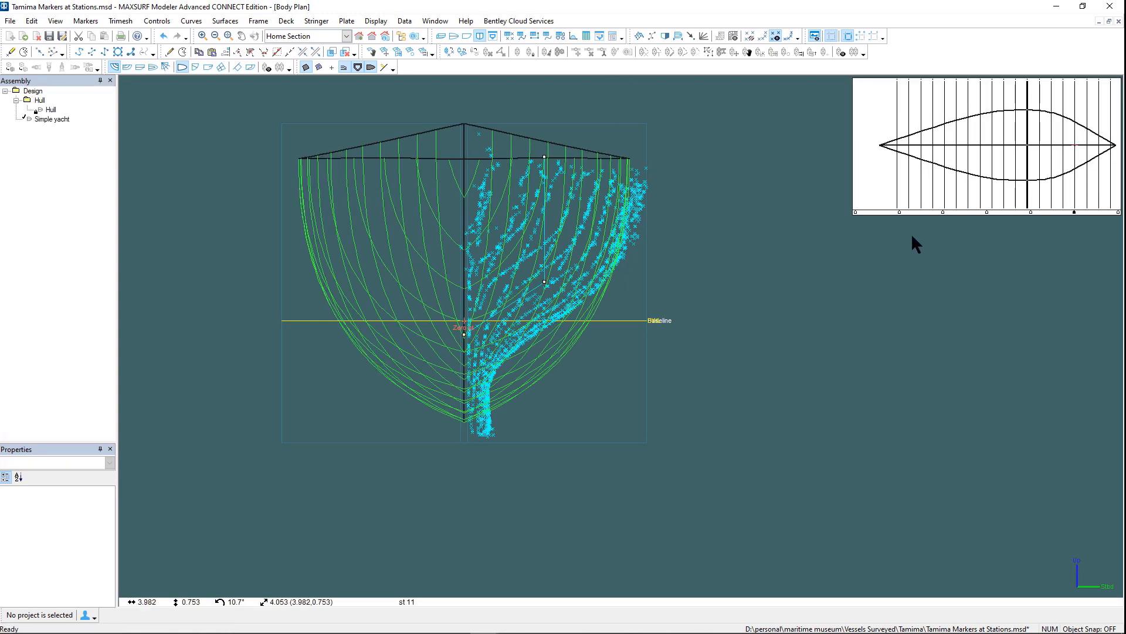
click(987, 212)
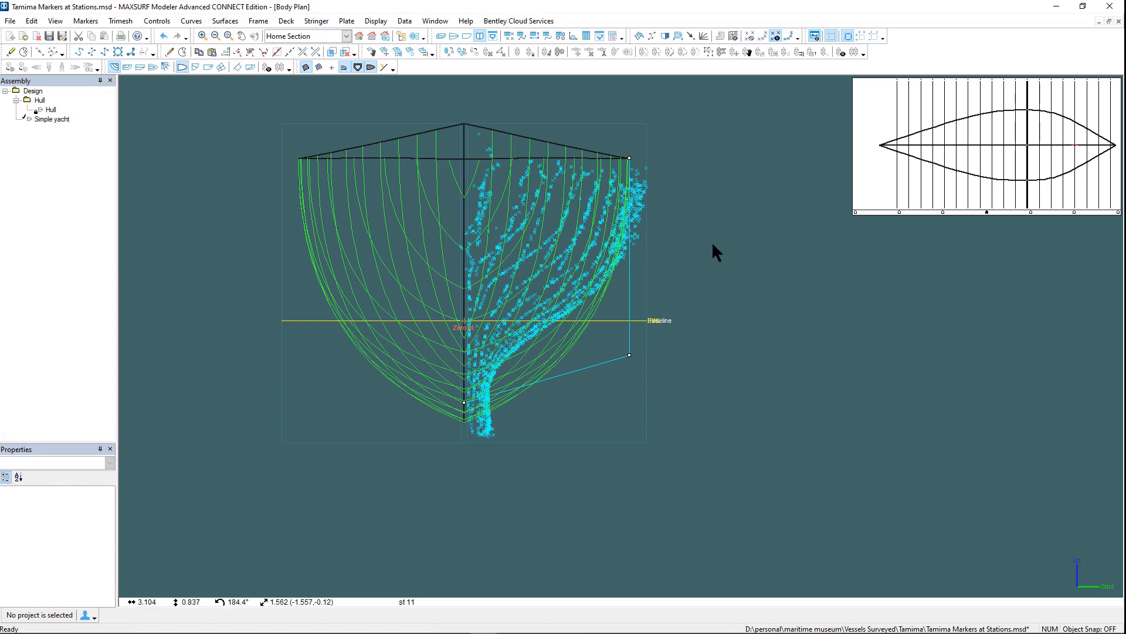
Add two control point rows, at about 1.56 m offset and 0.48 m height, and about 0.83 m offset and -0.67 m height
key(ctrl+a)
click(640, 267)
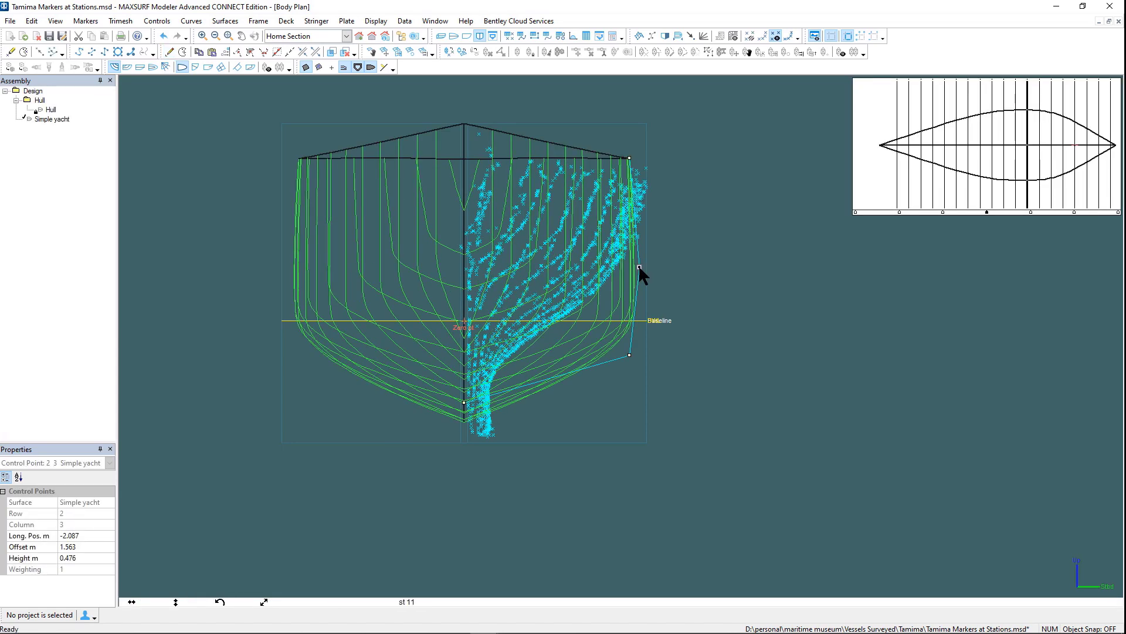
key(ctrl+a)
drag(582, 372, 561, 395)
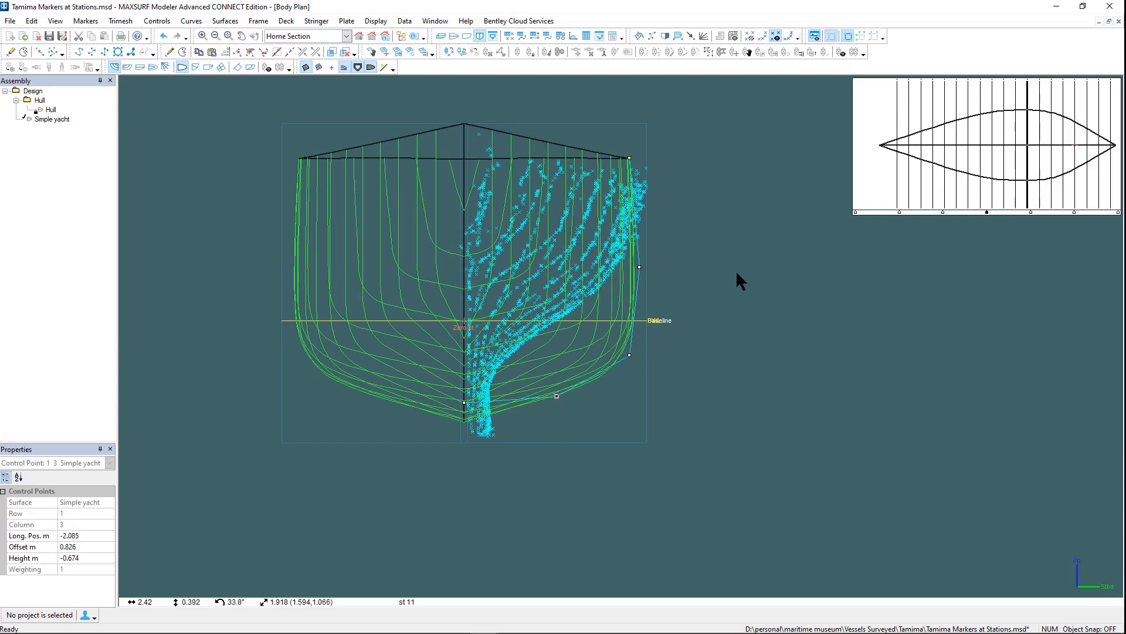
Limit the displayed markers in the body plan to those of the current station
click(378, 22)
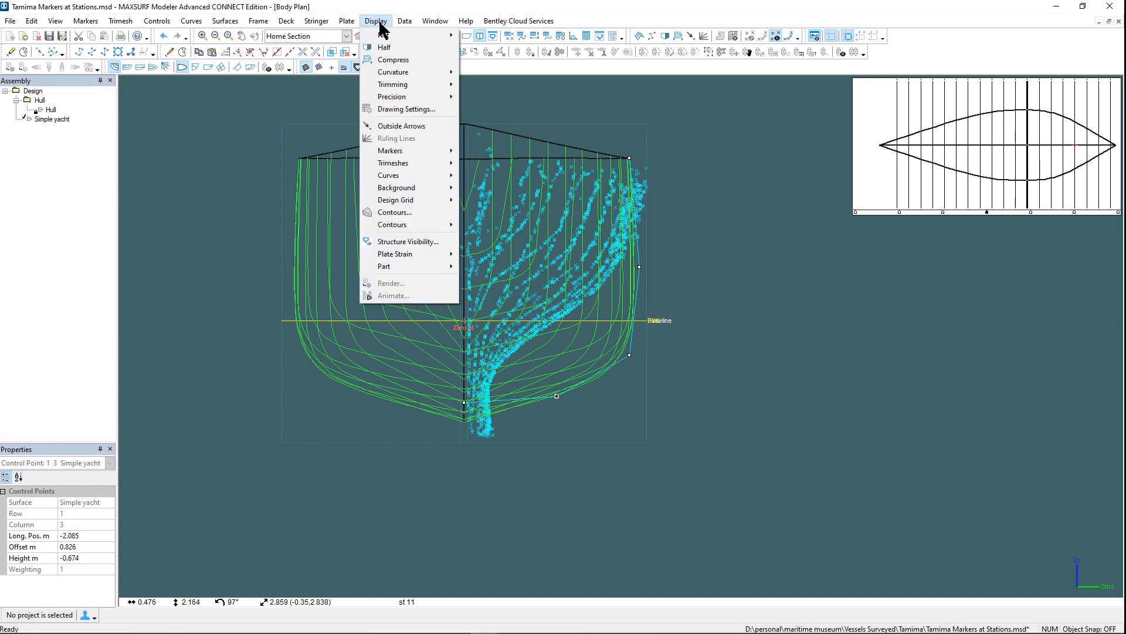
mouse_move(449, 151)
click(516, 163)
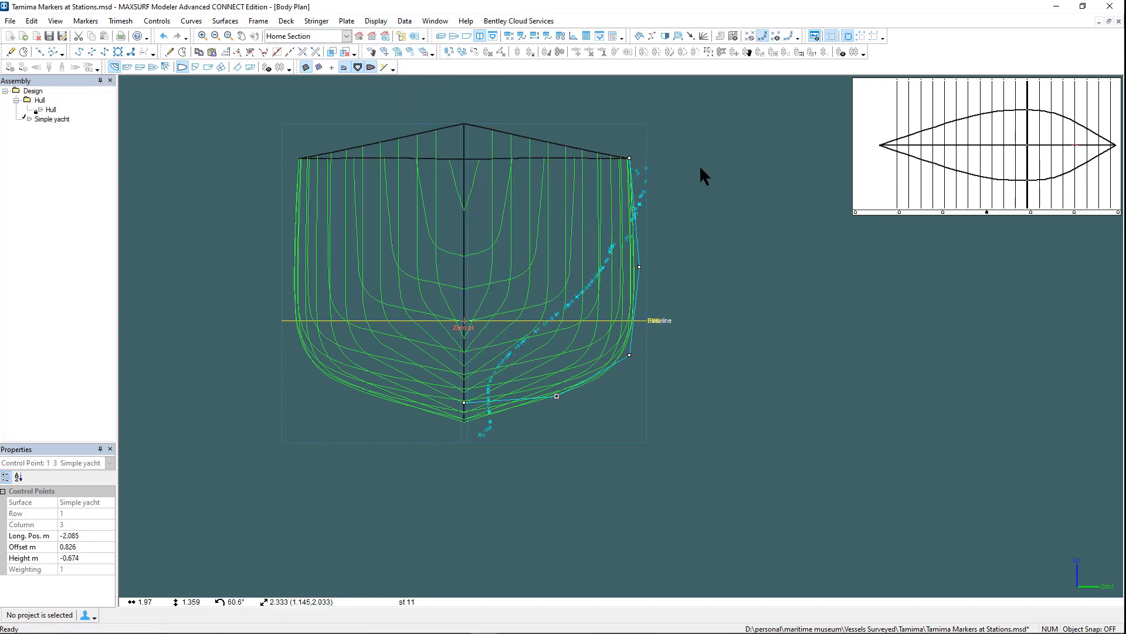
Hide the section curves and reshape the control point column at about -0.78 m, moving its row 3 point to about 1.13 m offset and 0.66 m height
click(114, 67)
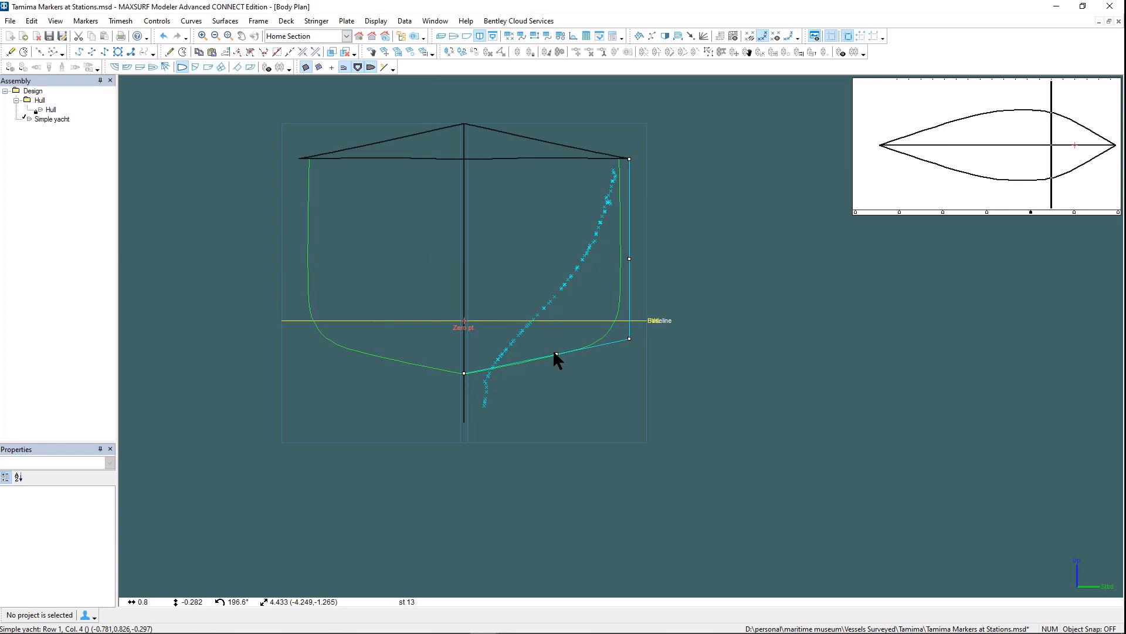
drag(552, 352, 516, 292)
drag(629, 258, 591, 246)
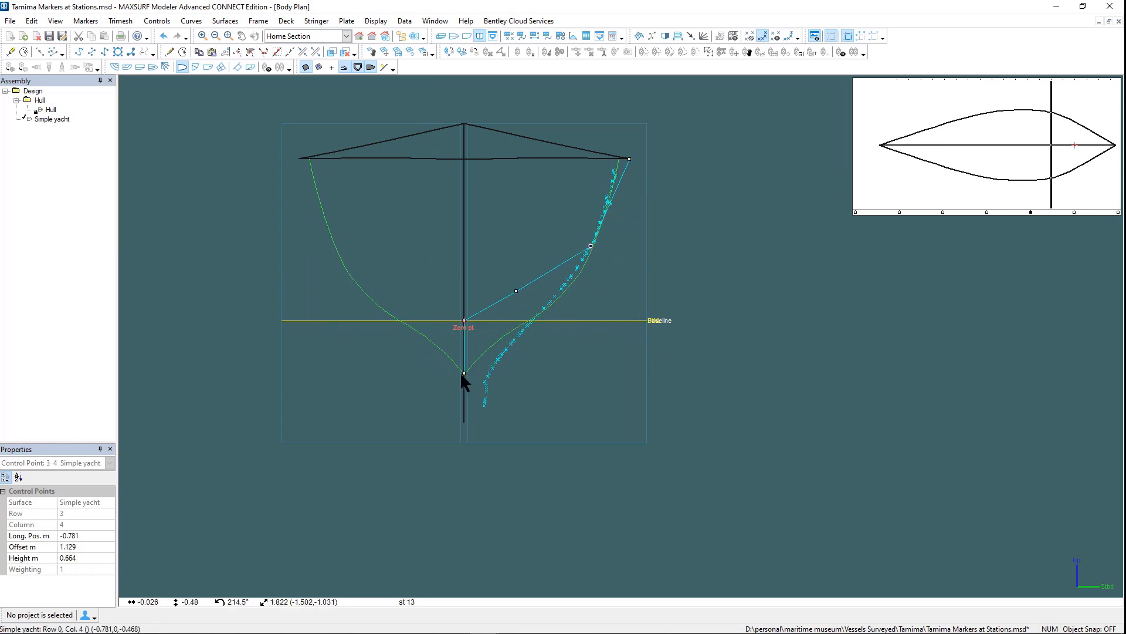
drag(461, 373, 460, 425)
Fit the control point column at about -2.09 m to its station markers, lowering the keel point and reshaping the topside and bilge points
click(987, 213)
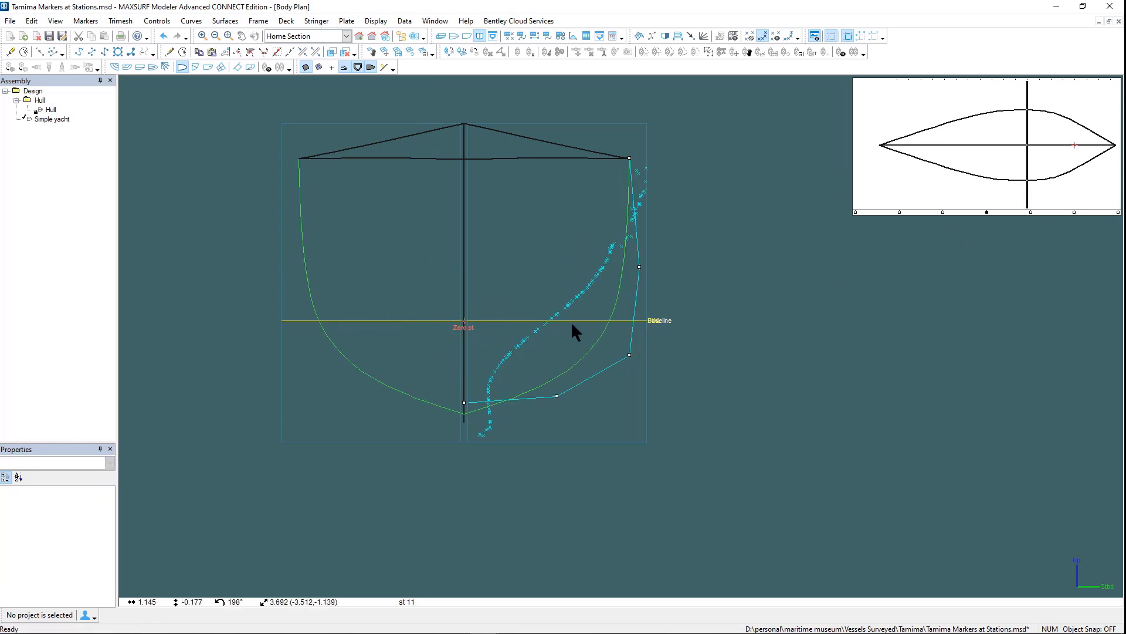
drag(665, 429, 666, 429)
drag(629, 354, 560, 317)
click(546, 214)
drag(570, 229, 620, 252)
drag(446, 332, 454, 452)
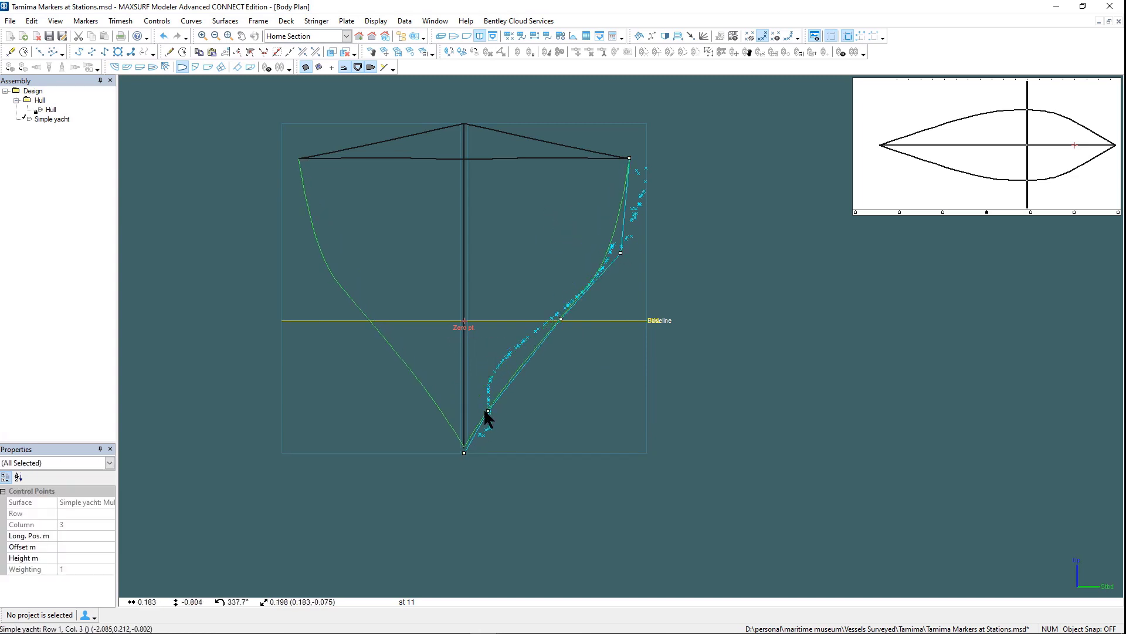
click(473, 377)
drag(487, 410, 464, 390)
click(560, 318)
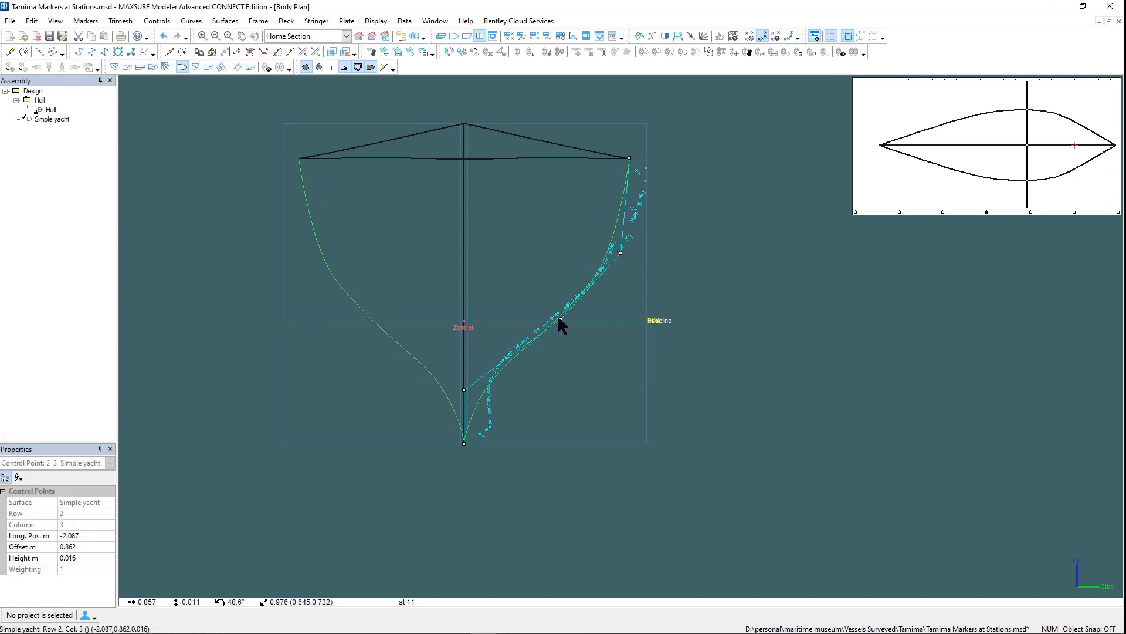
drag(560, 318, 556, 315)
drag(620, 253, 631, 251)
Fit the column at about -3.86 m to its markers, setting row 1 near 0.03 m offset and -0.55 m height and adjusting the points above
click(942, 212)
drag(629, 377, 517, 326)
drag(556, 406, 467, 381)
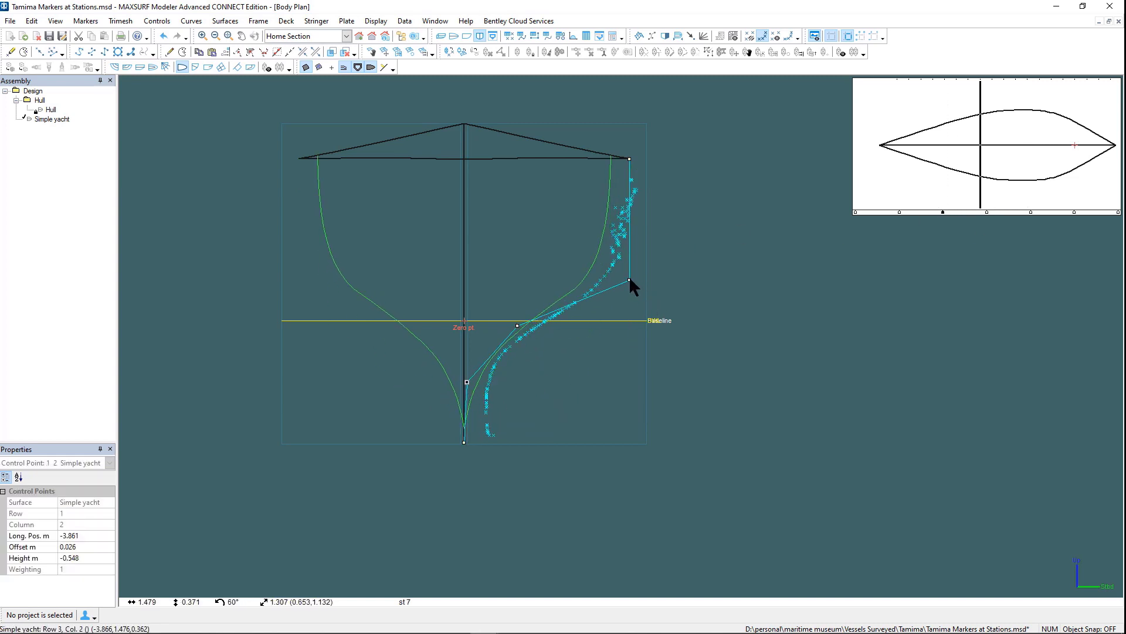
drag(629, 280, 648, 289)
drag(630, 158, 648, 189)
Fit the aft control point column at about -6.43 m to its station markers, reshaping it from the sheer down to the lower hull
click(899, 213)
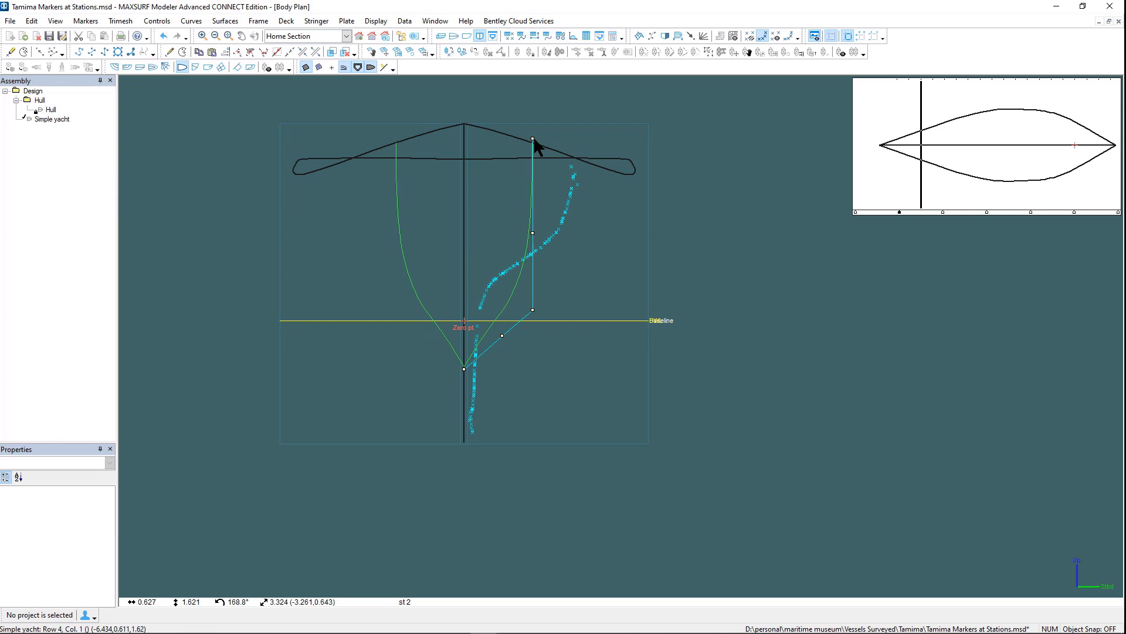
drag(533, 138, 578, 169)
drag(533, 233, 562, 247)
drag(533, 310, 503, 270)
drag(502, 336, 478, 325)
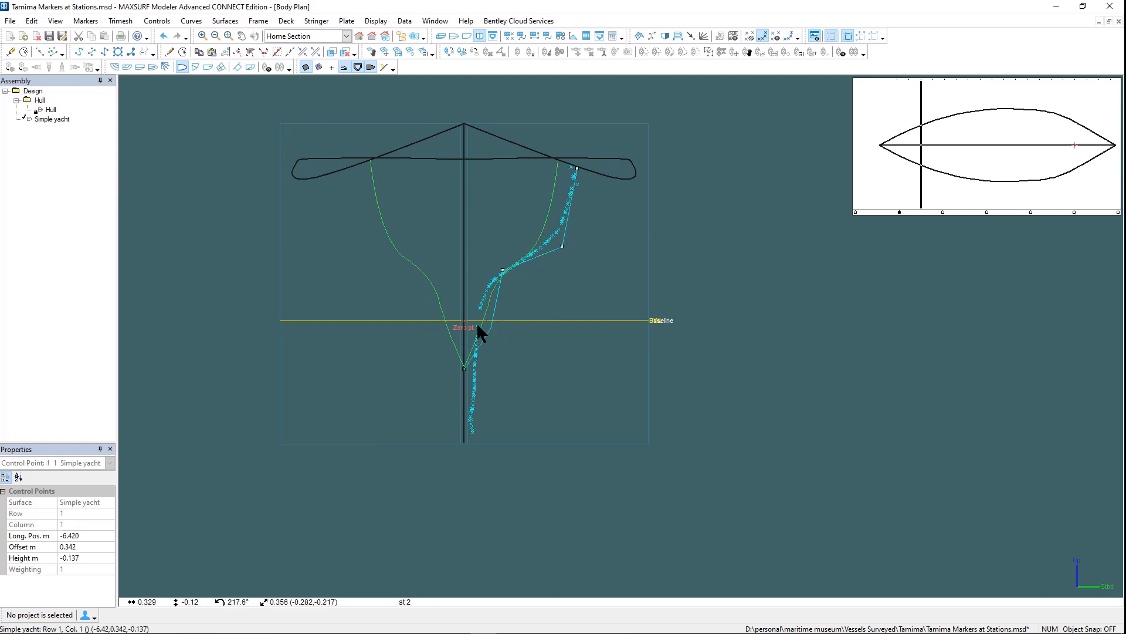
Reshape the forward control point column at about 0.5 m to follow its station markers
click(856, 212)
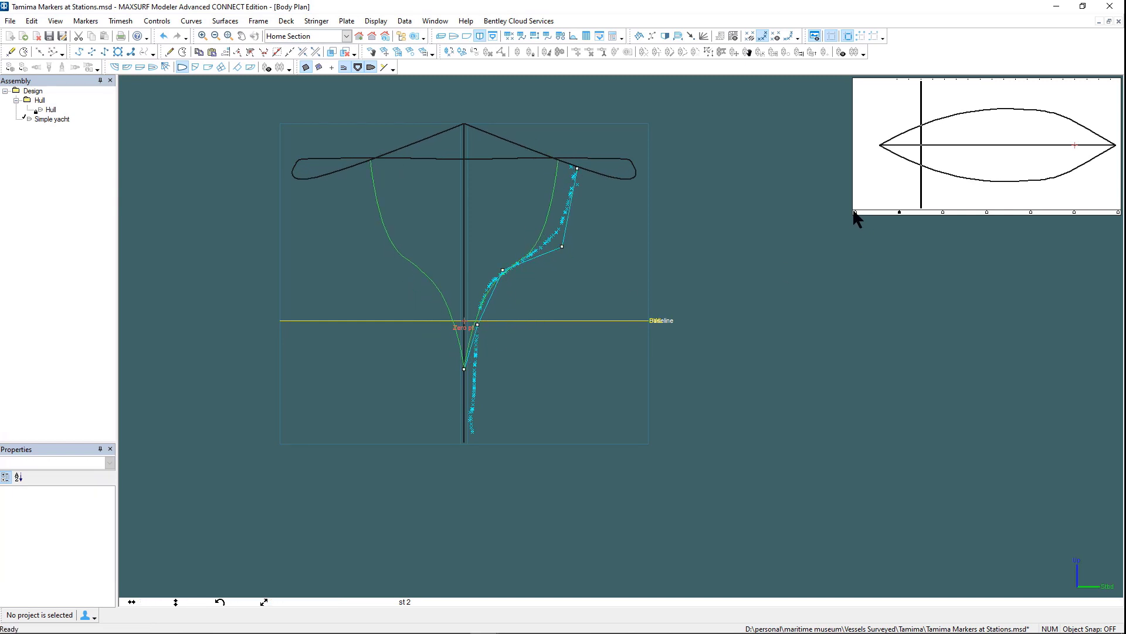
click(1076, 212)
drag(519, 295, 463, 381)
click(689, 277)
In the profile view, move the lowest stern control point to about -7.13 m and -1.12 m height, and shape the counter to the drawing
click(466, 36)
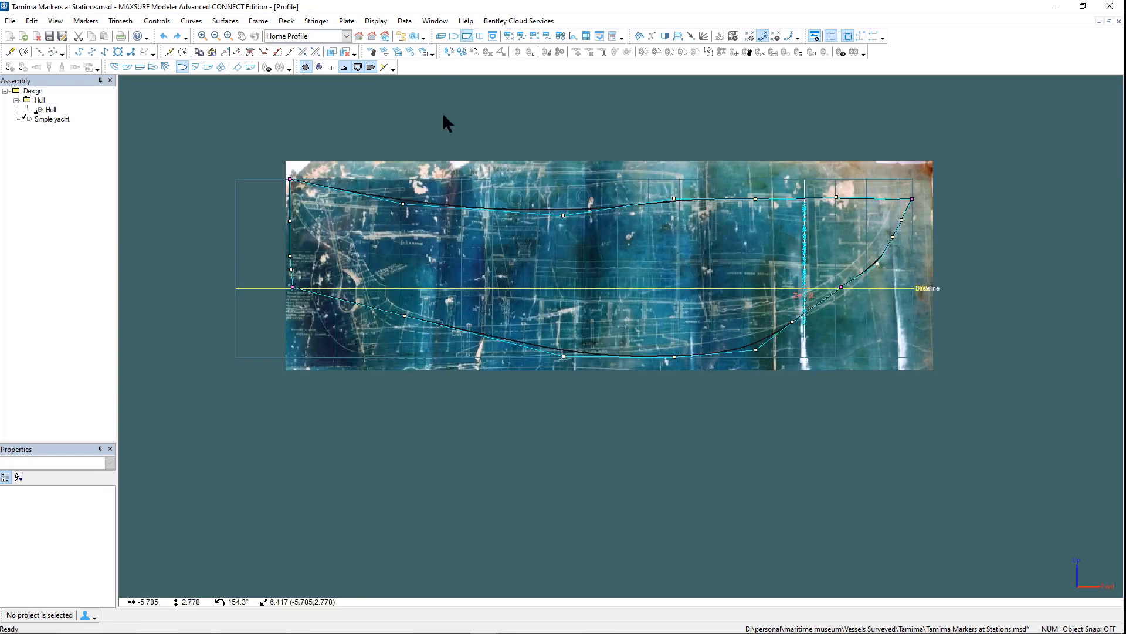
scroll(417, 159, up, 2)
drag(247, 358, 329, 444)
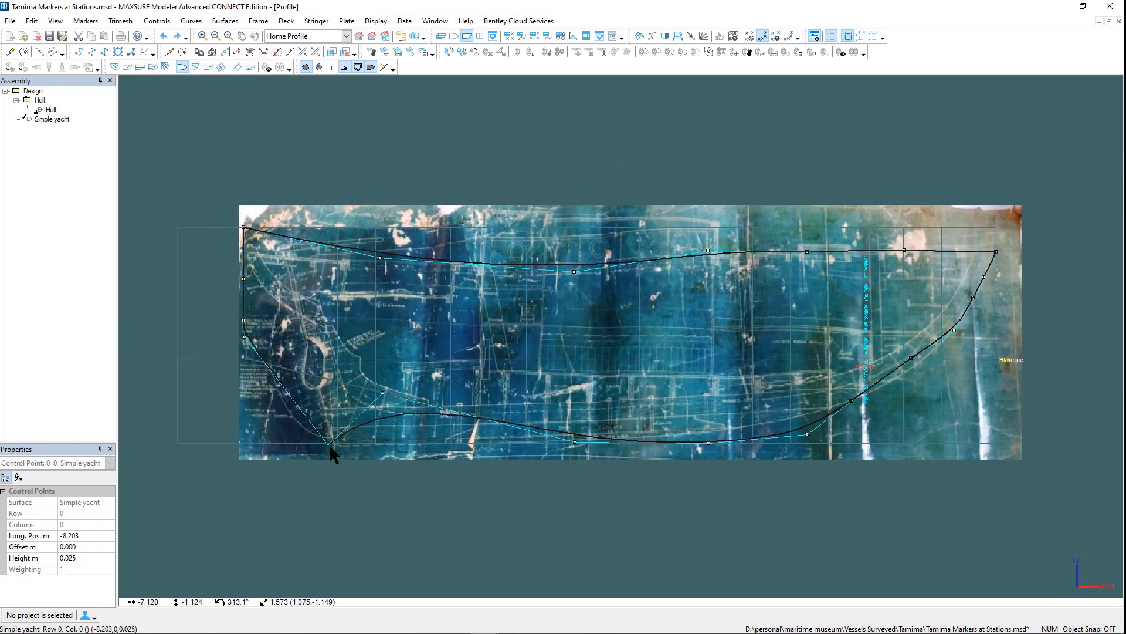
drag(244, 336, 300, 311)
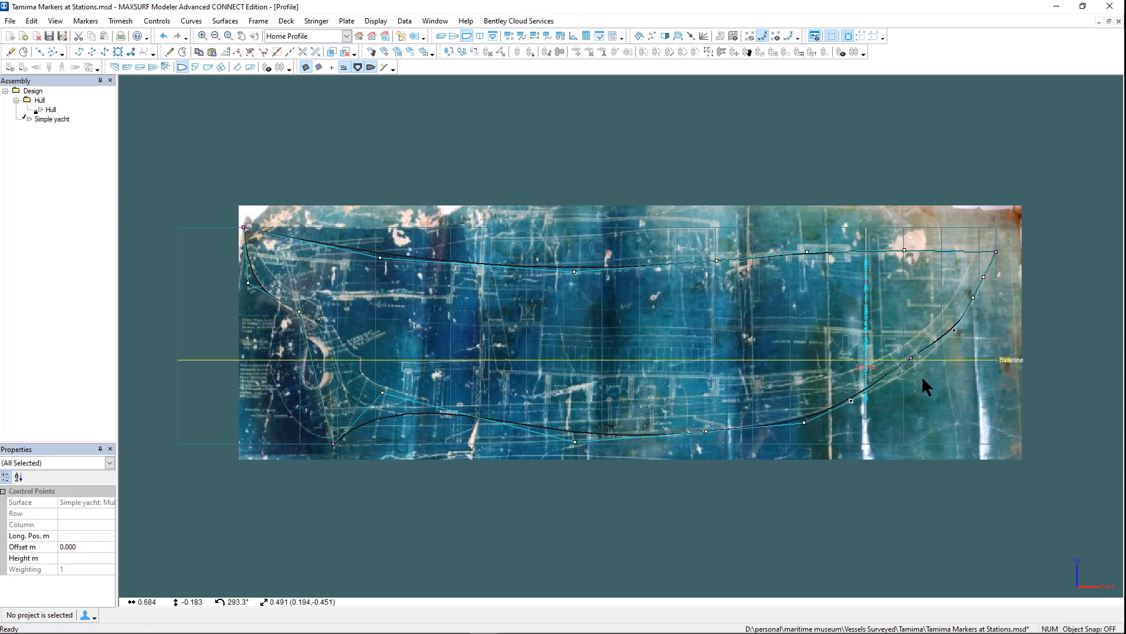
Adjust the selected centreline control points and lower the aft keel point to about -6.14 m longitudinal position and -1.05 m height
click(157, 21)
click(175, 178)
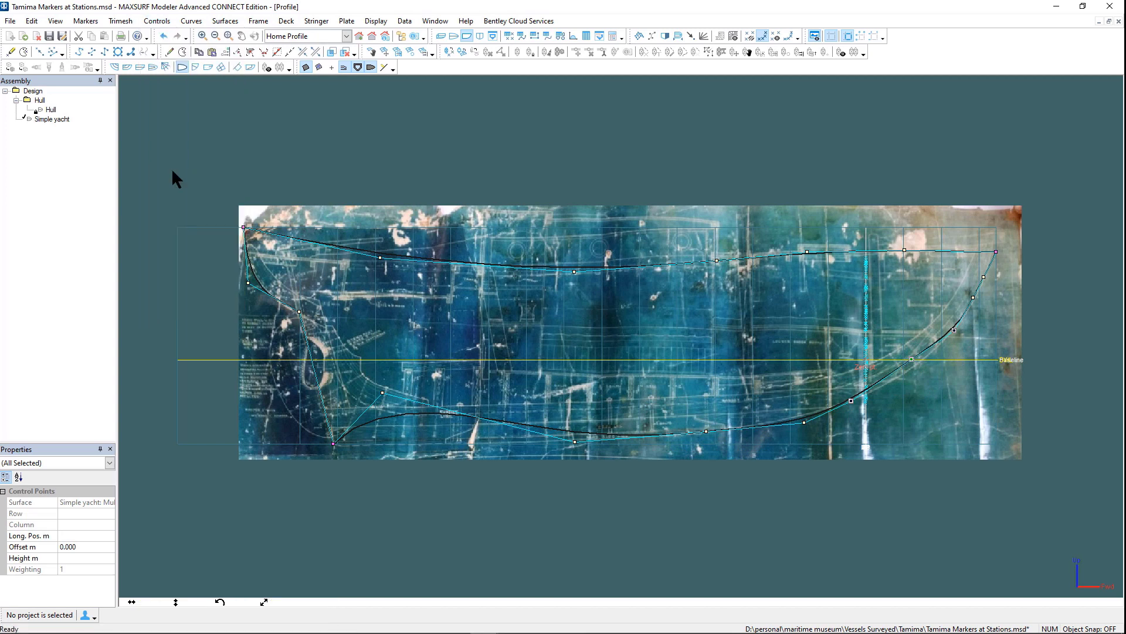
drag(374, 395, 397, 440)
Inspect the rendered hull surface in the perspective view from a slightly rotated angle
click(441, 37)
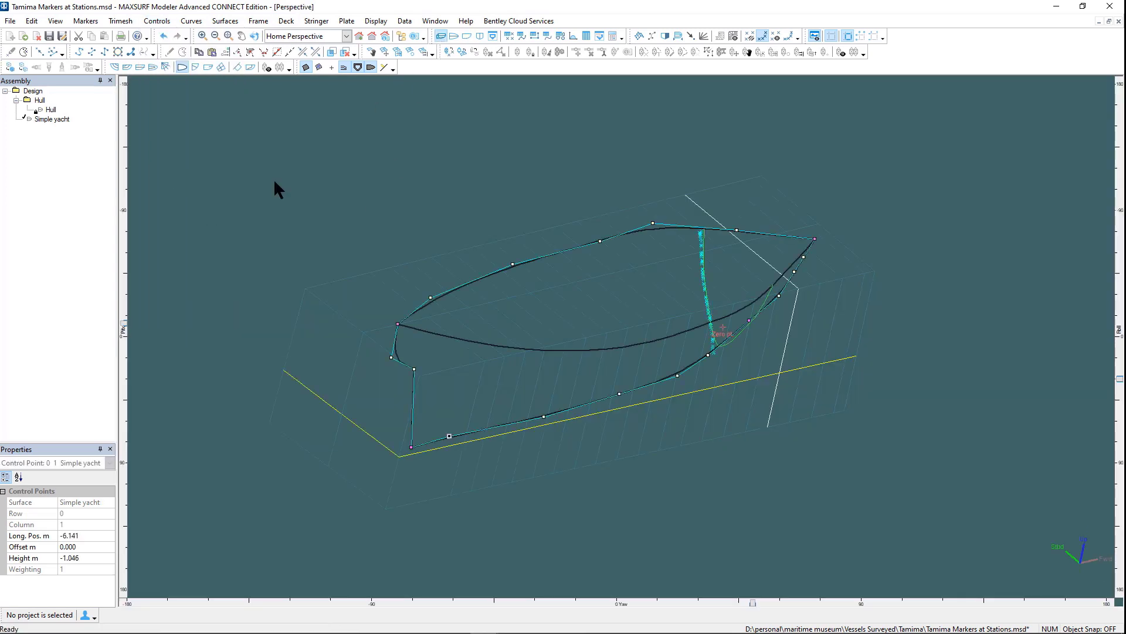
click(10, 67)
scroll(559, 250, up, 2)
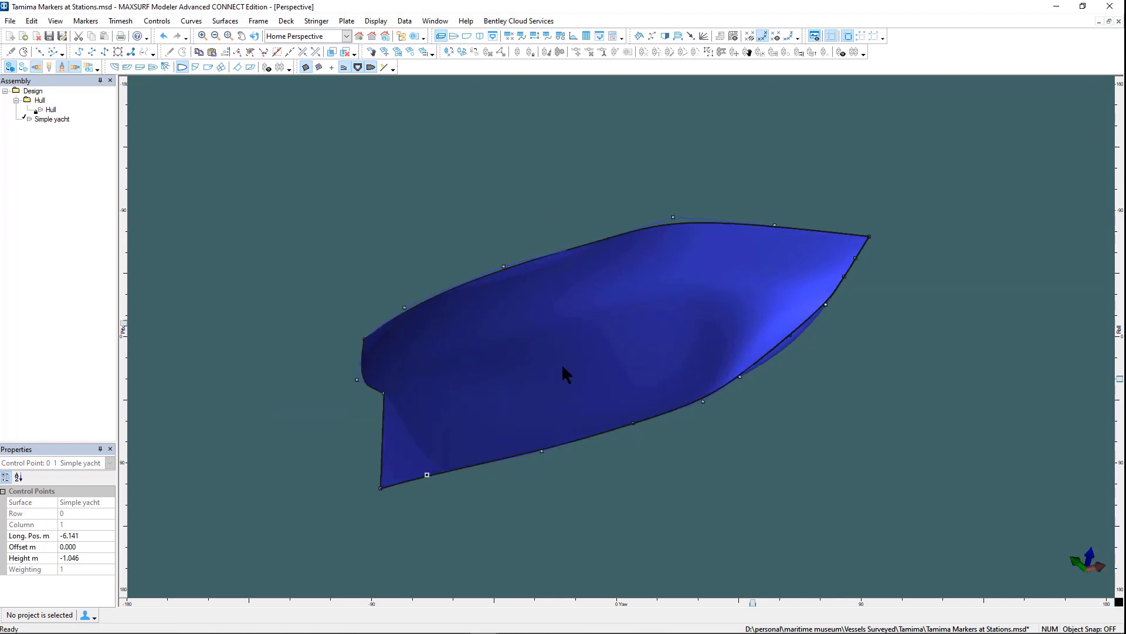
mouse_move(753, 604)
mouse_down()
mouse_move(723, 603)
mouse_move(738, 603)
mouse_up()
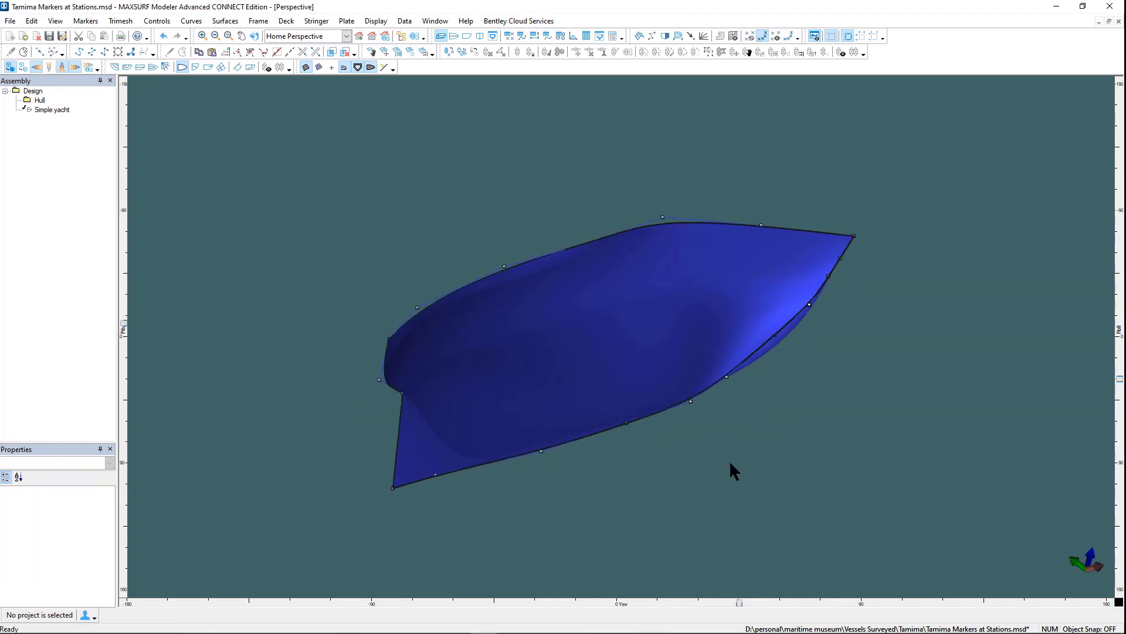
Show all the station markers in the plan view
click(449, 37)
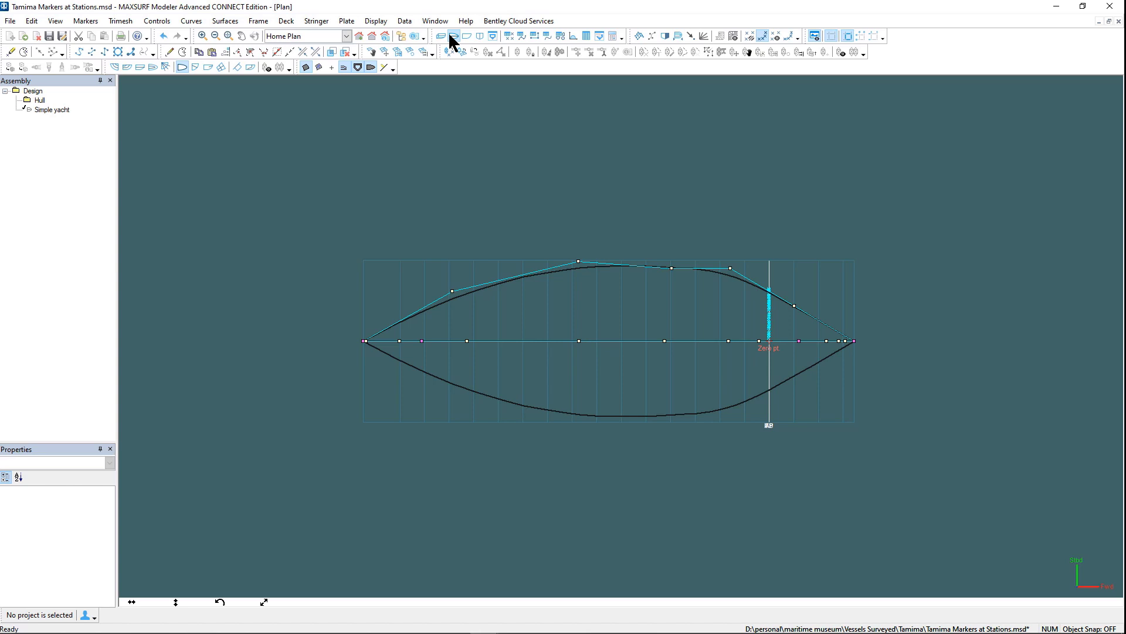
click(377, 21)
mouse_move(434, 151)
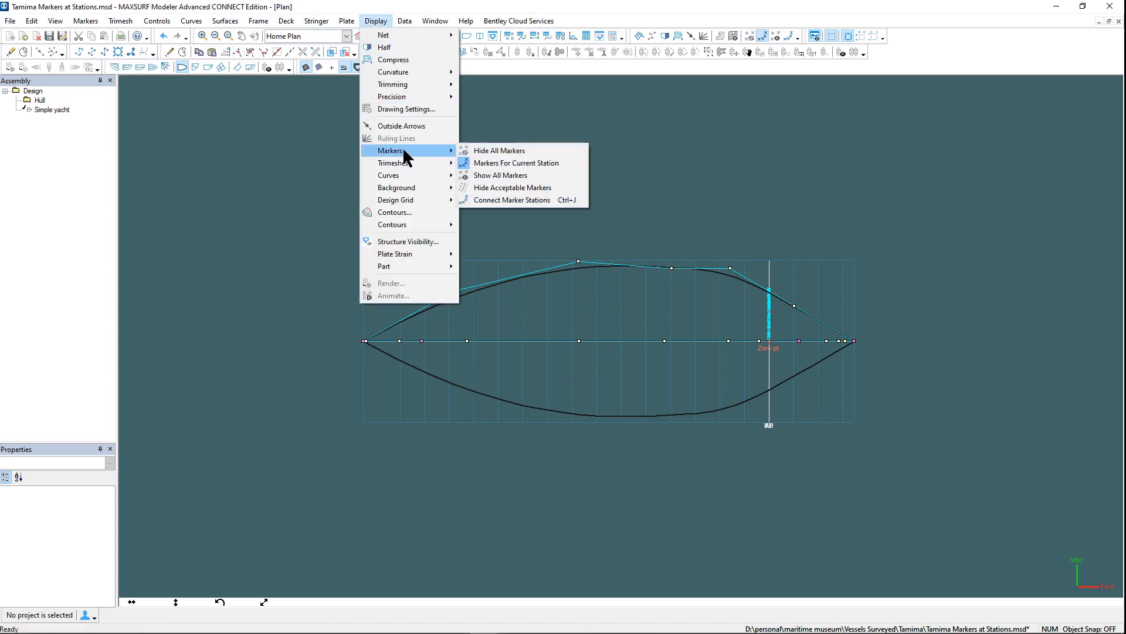
click(495, 175)
Fit the plan-view deck edge to the markers, placing forward sheer points at about -0.87 m with 1.41 m offset and 0.95 m with 0.87 m offset
drag(342, 325, 382, 341)
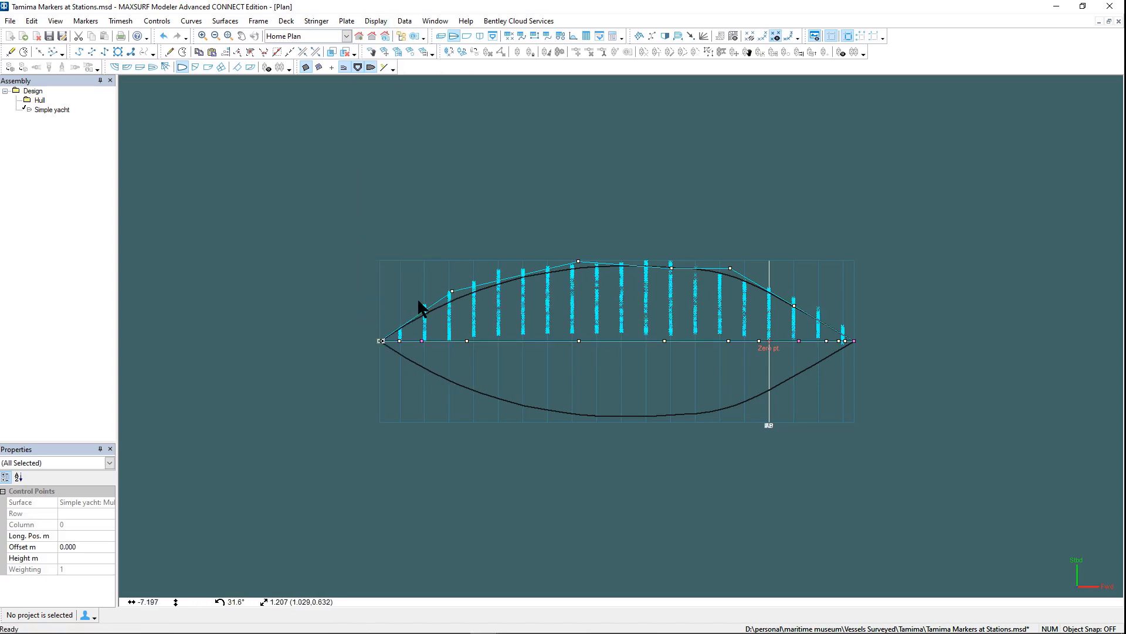
drag(452, 291, 450, 275)
drag(579, 261, 578, 257)
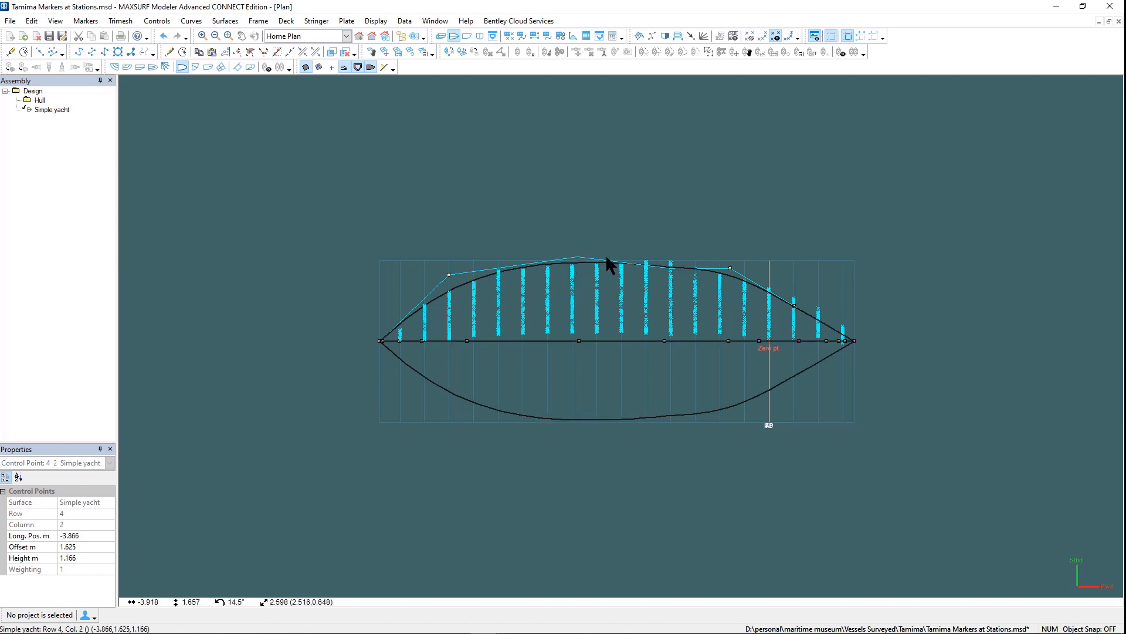
drag(671, 269, 726, 271)
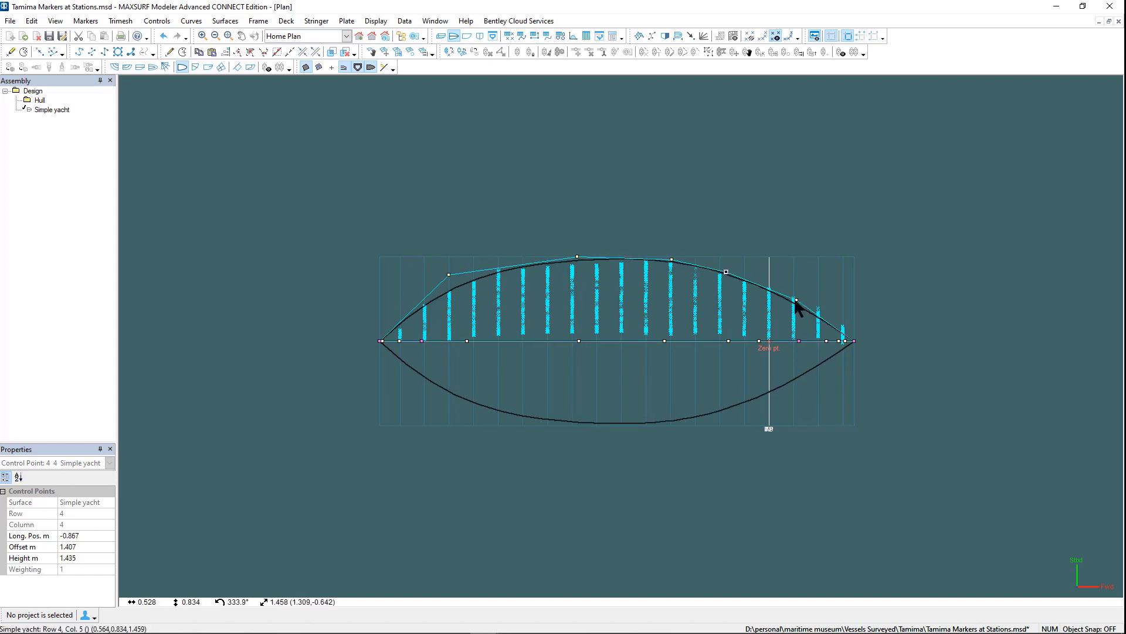
drag(795, 301, 814, 299)
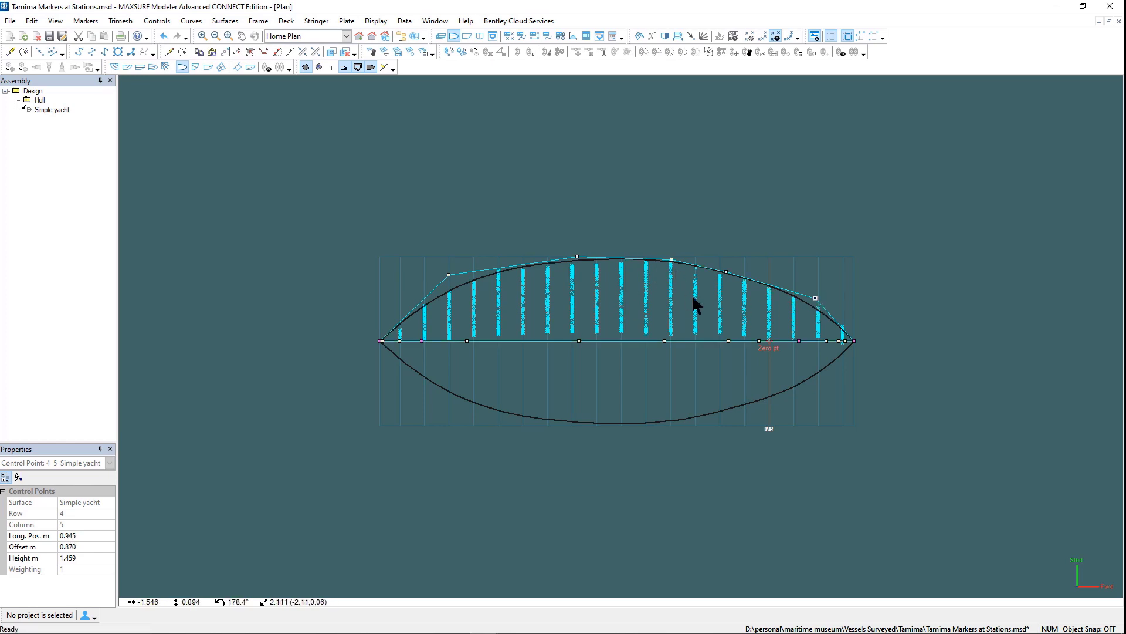
Examine the rendered hull in perspective with its section curves displayed
click(441, 37)
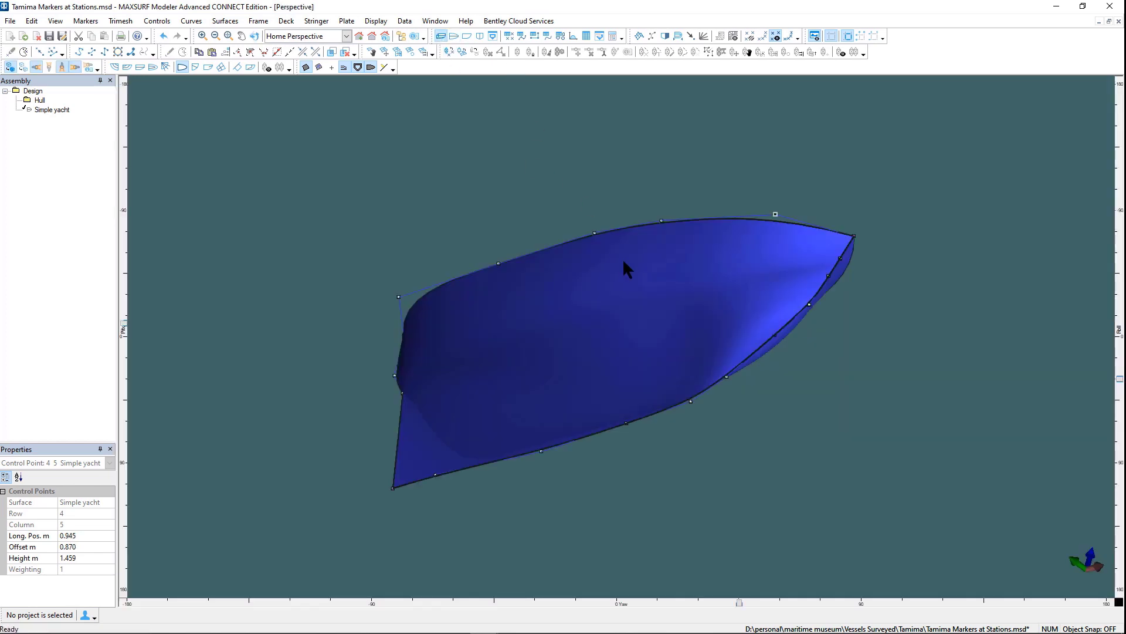
scroll(624, 261, up, 2)
click(511, 234)
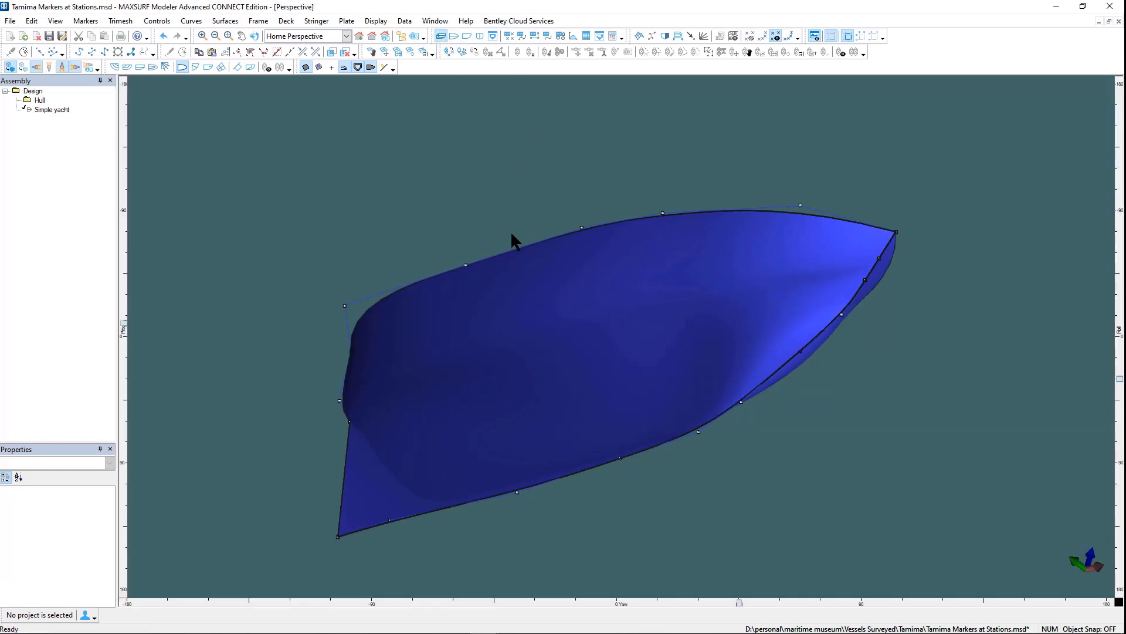
click(115, 67)
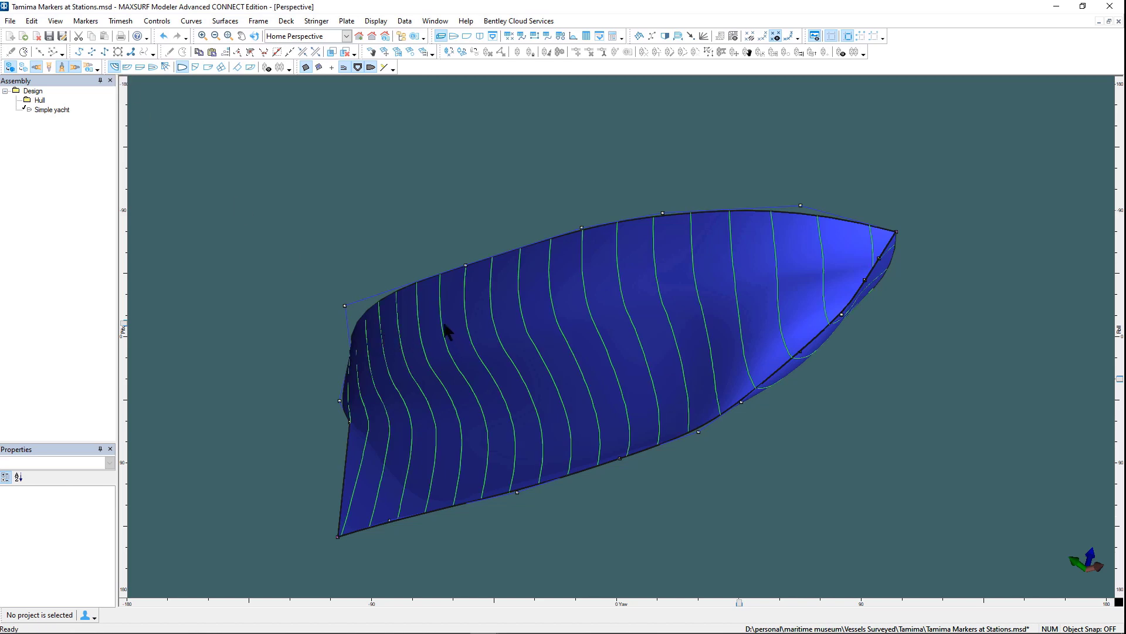
In the body plan, refine the topside control points of the forward and midship columns against the station markers
click(480, 36)
click(545, 249)
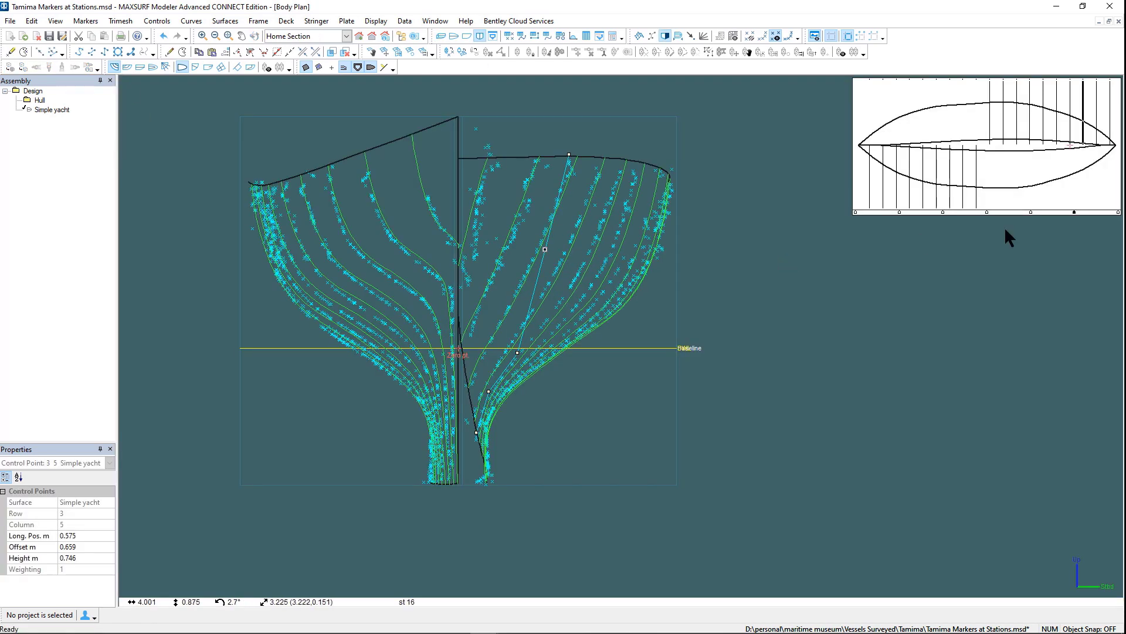
click(1030, 211)
drag(599, 259, 594, 264)
click(1074, 211)
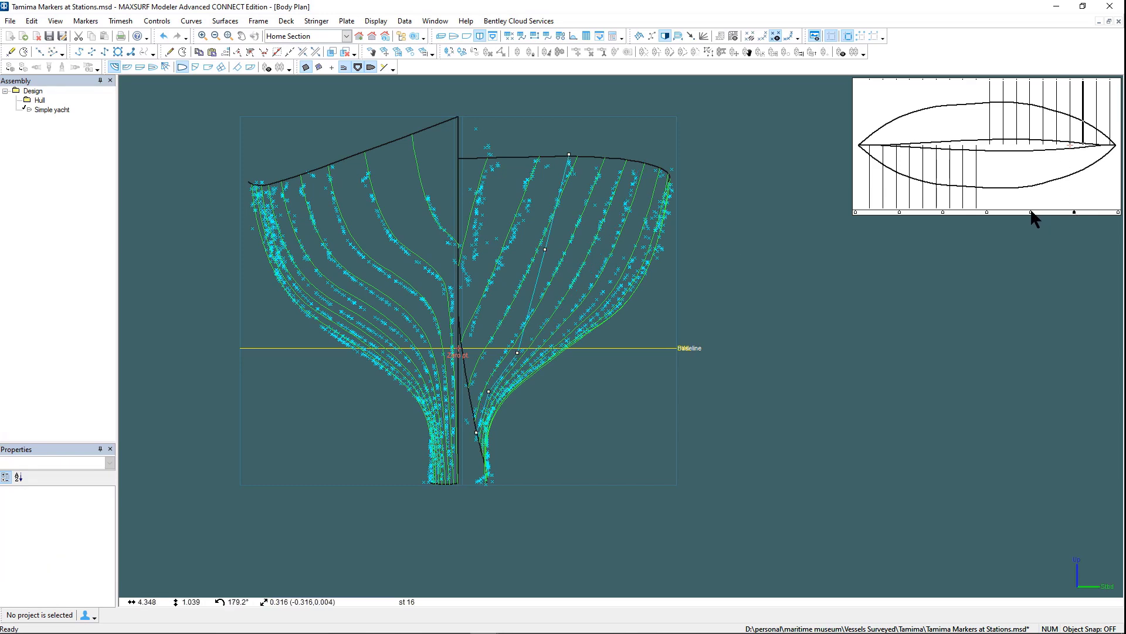
click(676, 271)
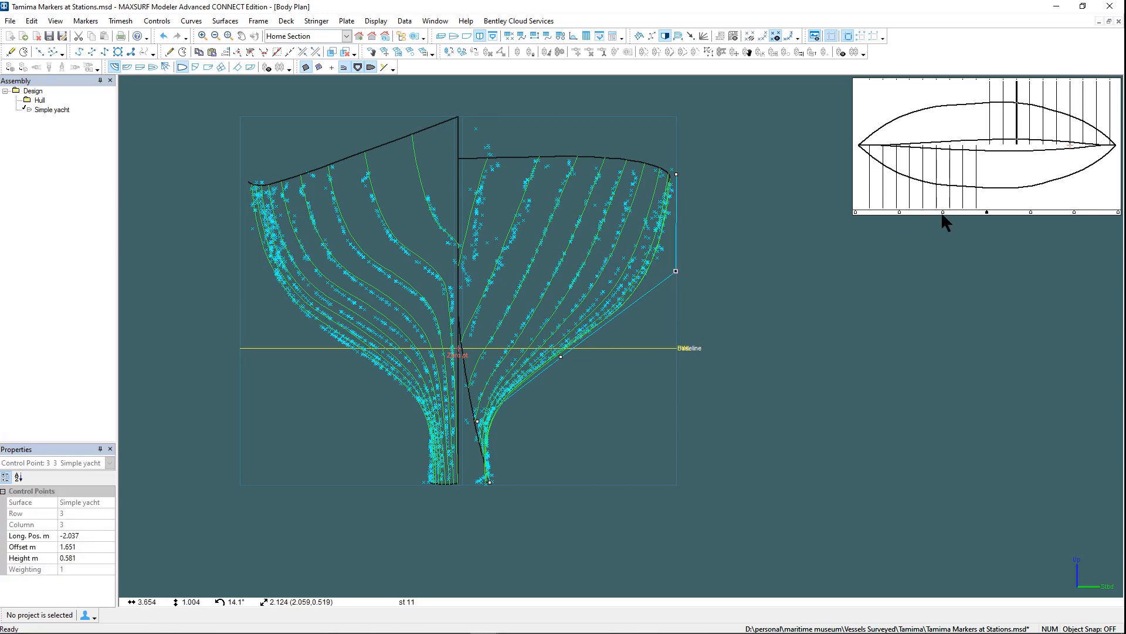
Refine the aft columns at about -3.88 and -6.43 m so the hull sections follow the markers in the body plan
click(943, 214)
click(658, 291)
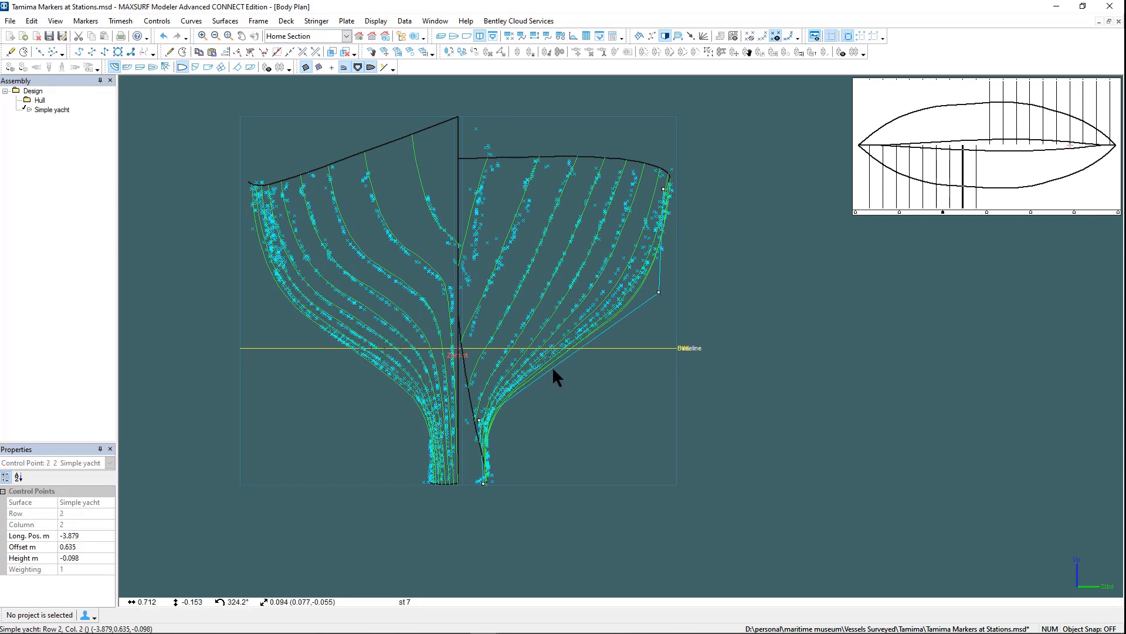
click(899, 212)
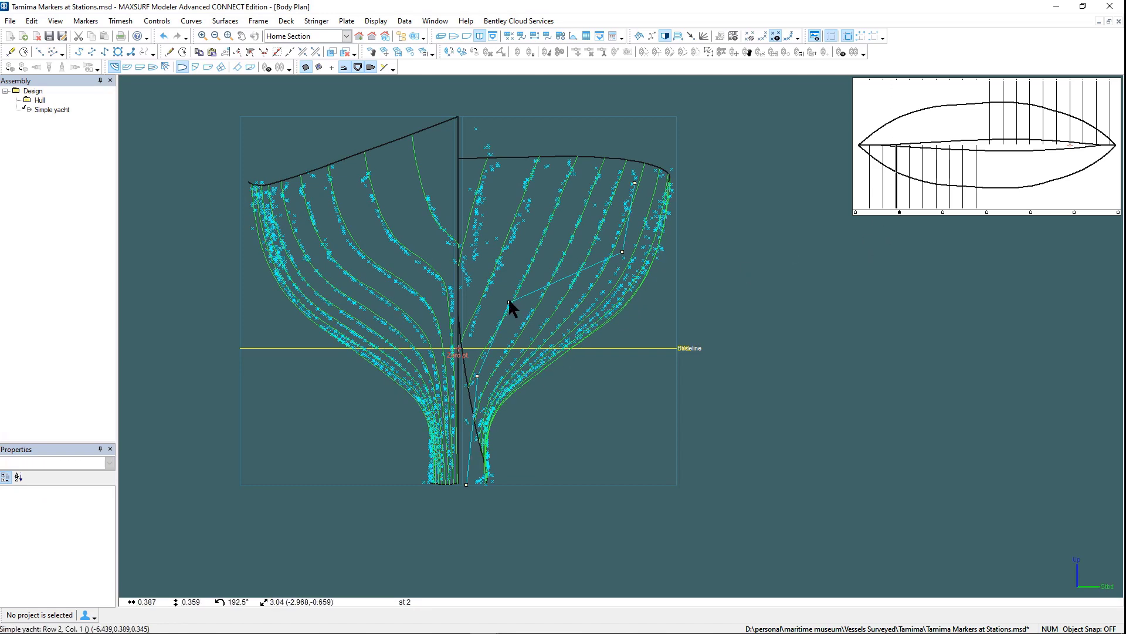
drag(509, 302, 516, 306)
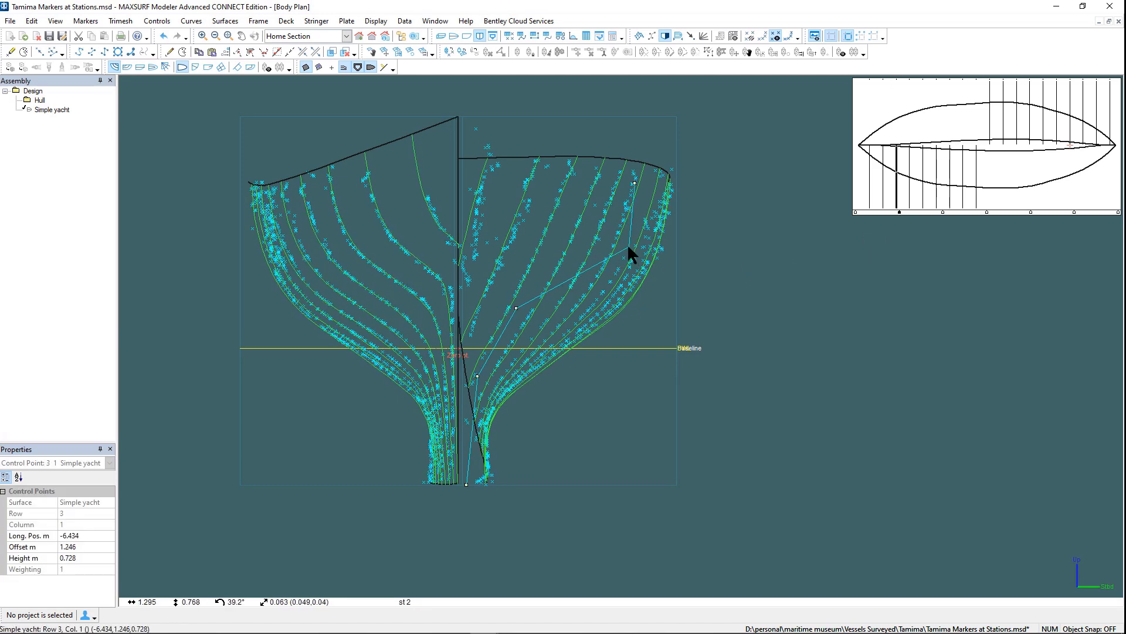
drag(628, 247, 628, 246)
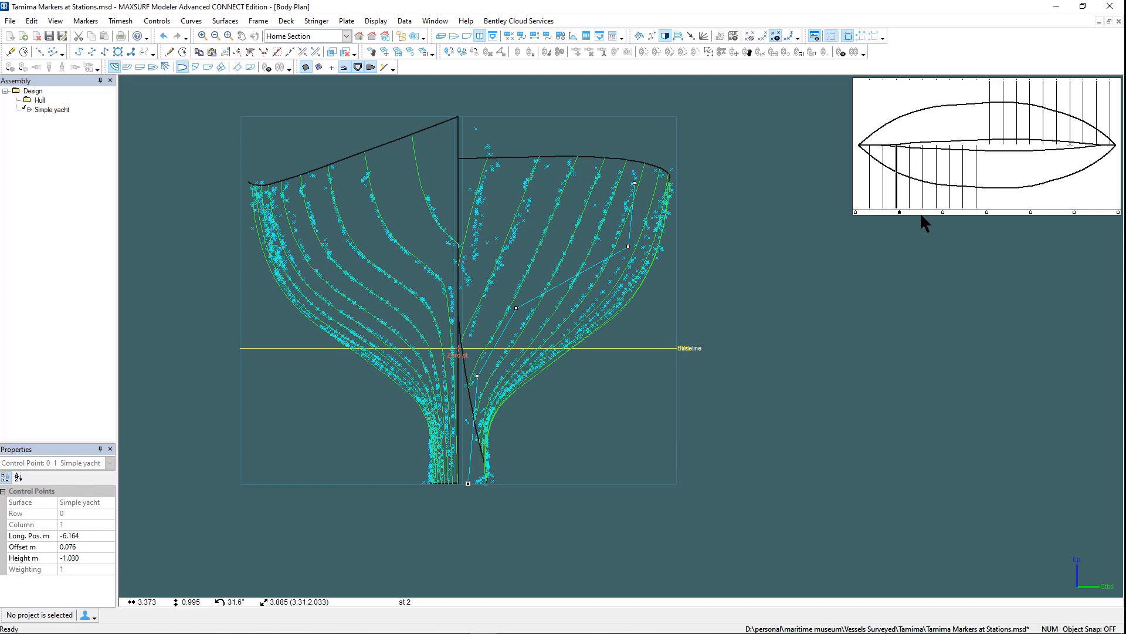
Adjust the two lowest control points of the column at about -3.88 m to match the keel markers
click(943, 212)
click(483, 420)
drag(483, 420, 479, 413)
drag(482, 483, 490, 486)
click(986, 213)
Show both halves of the rendered hull in perspective and rotate the view to examine the fitted surface
click(440, 36)
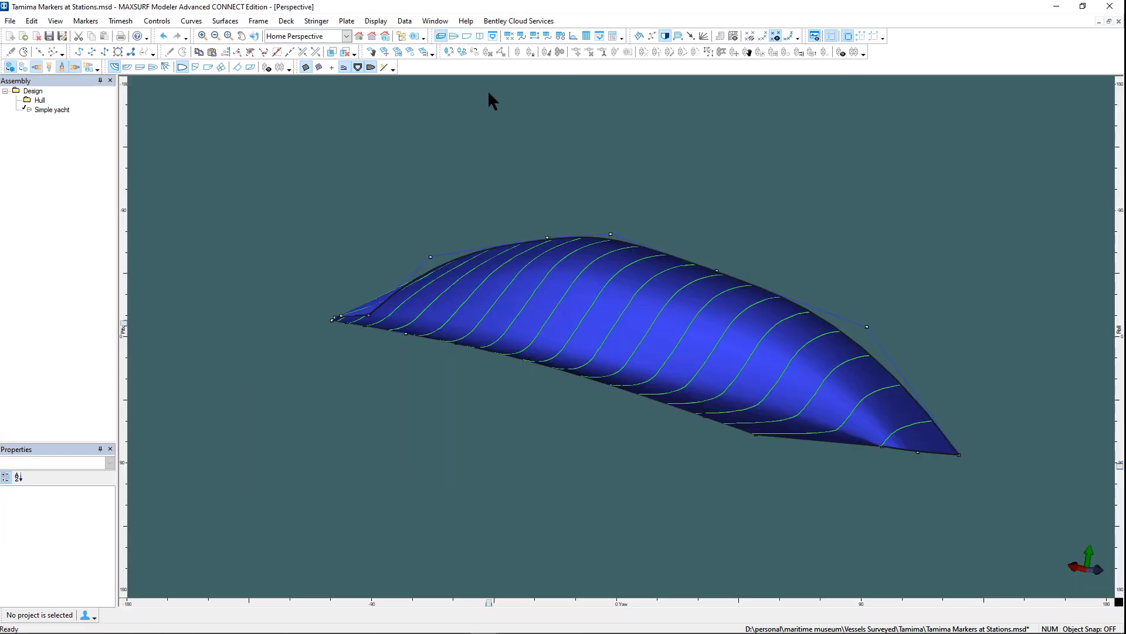
drag(1119, 468, 1119, 356)
click(664, 35)
drag(491, 603, 704, 614)
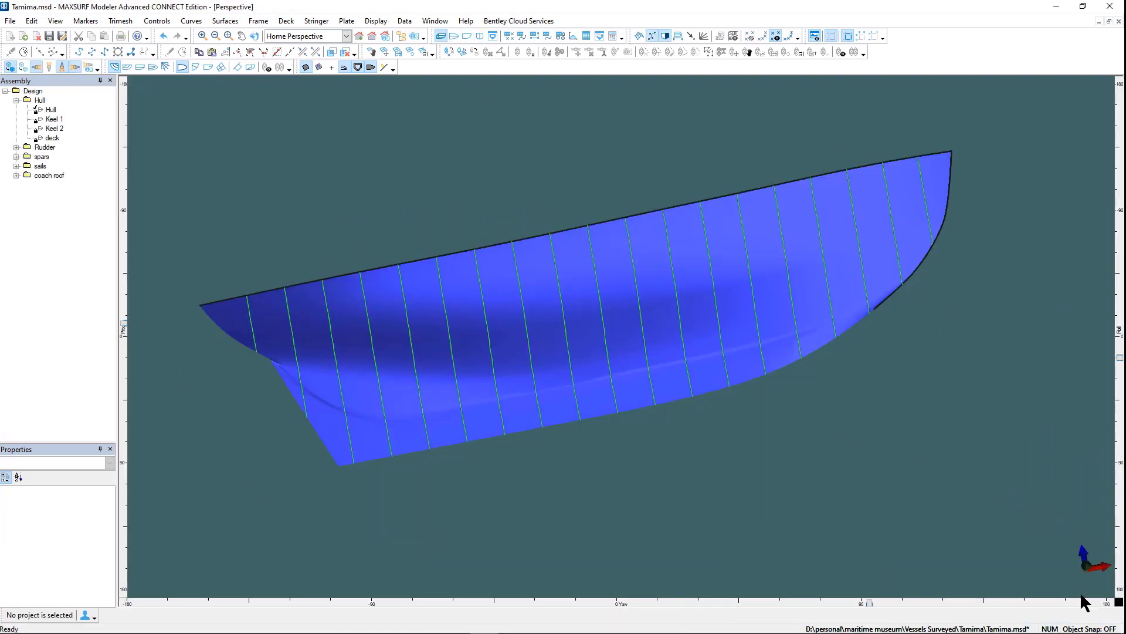
Show every surface of the Hull assembly and display both halves, tilting the perspective to examine the deck
right_click(30, 98)
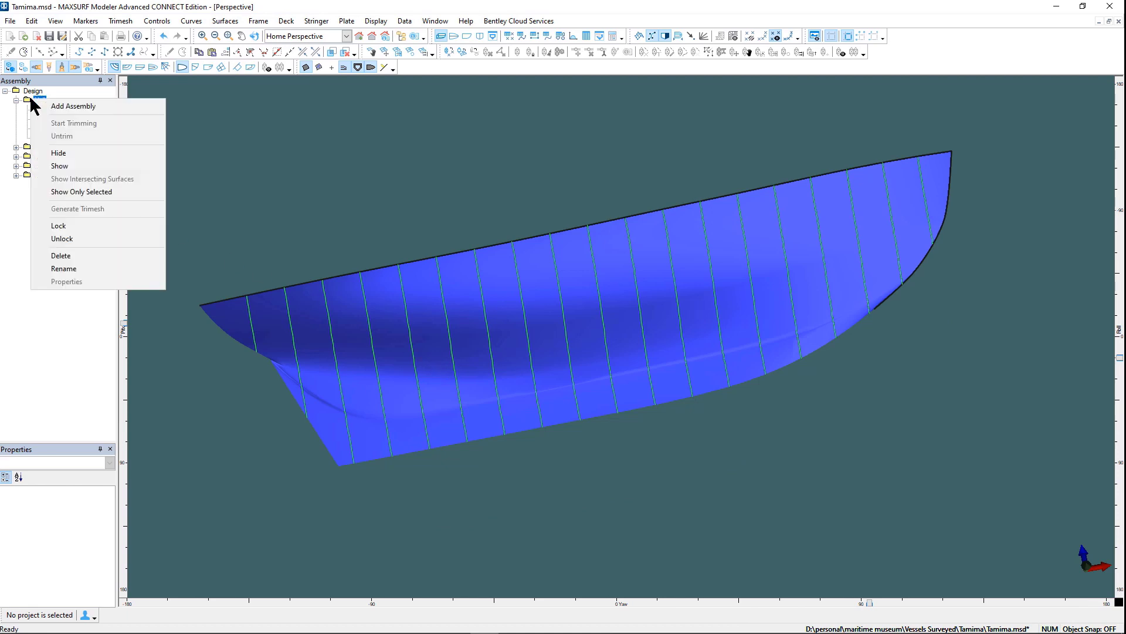
click(59, 163)
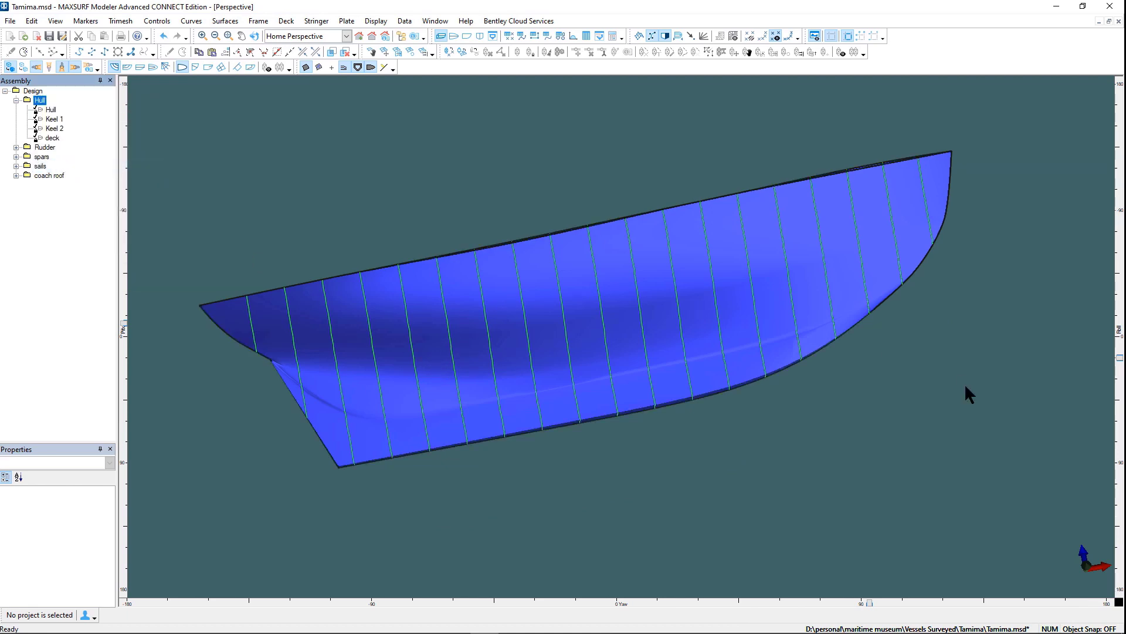
drag(1120, 360, 1121, 291)
click(666, 36)
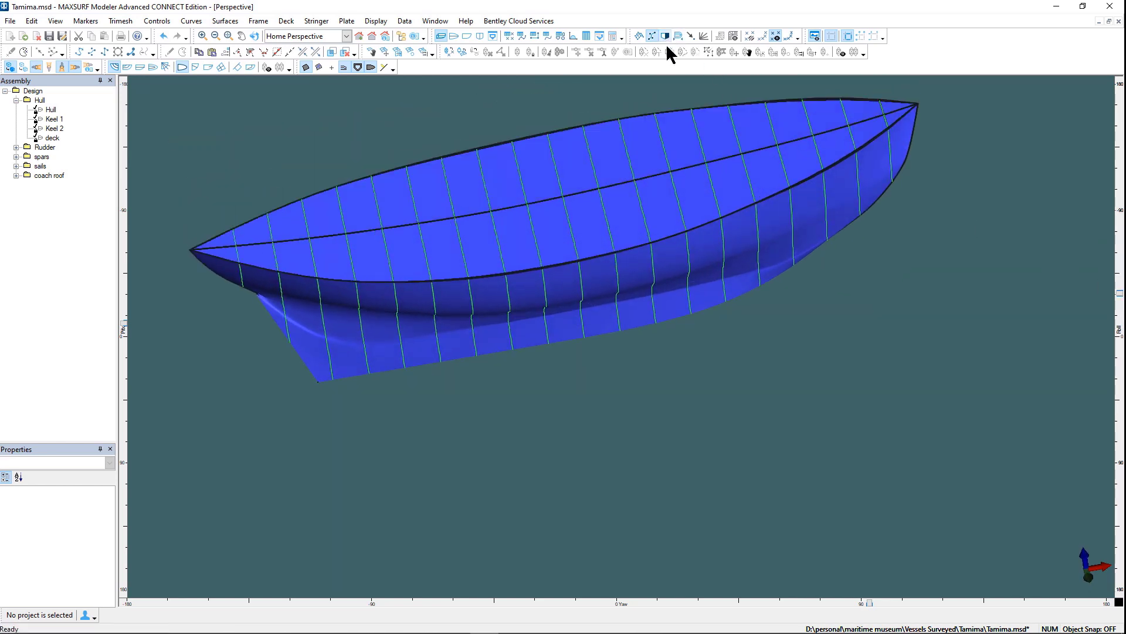
middle_drag(793, 193, 801, 251)
drag(1119, 291, 1120, 332)
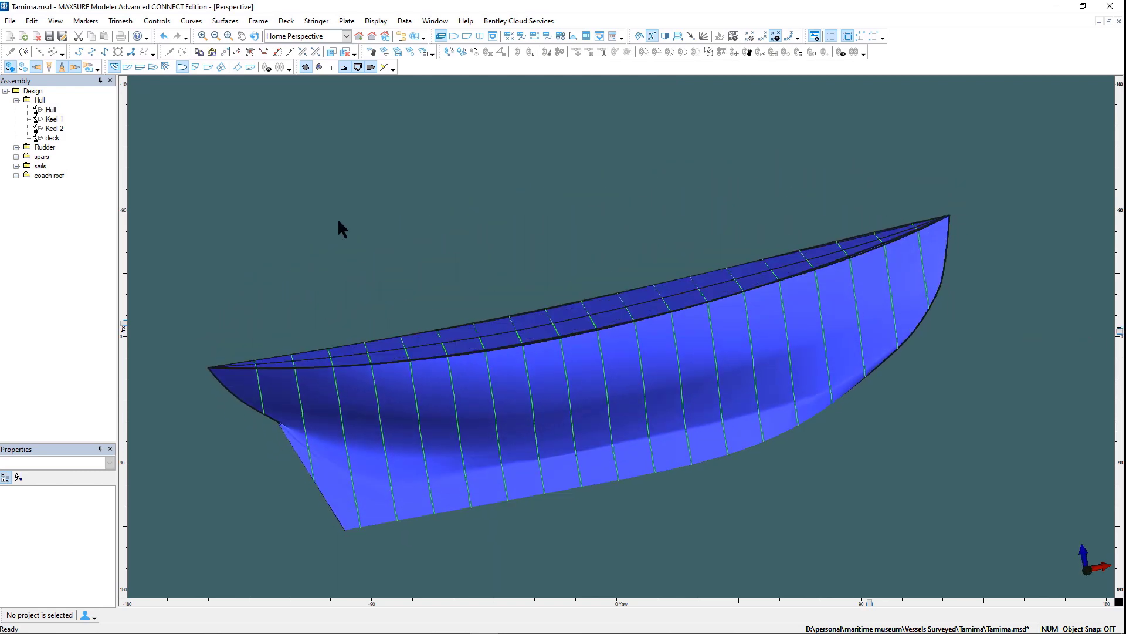
Show the Rudder assembly and set the trimming display to Trim Invisible
right_click(47, 150)
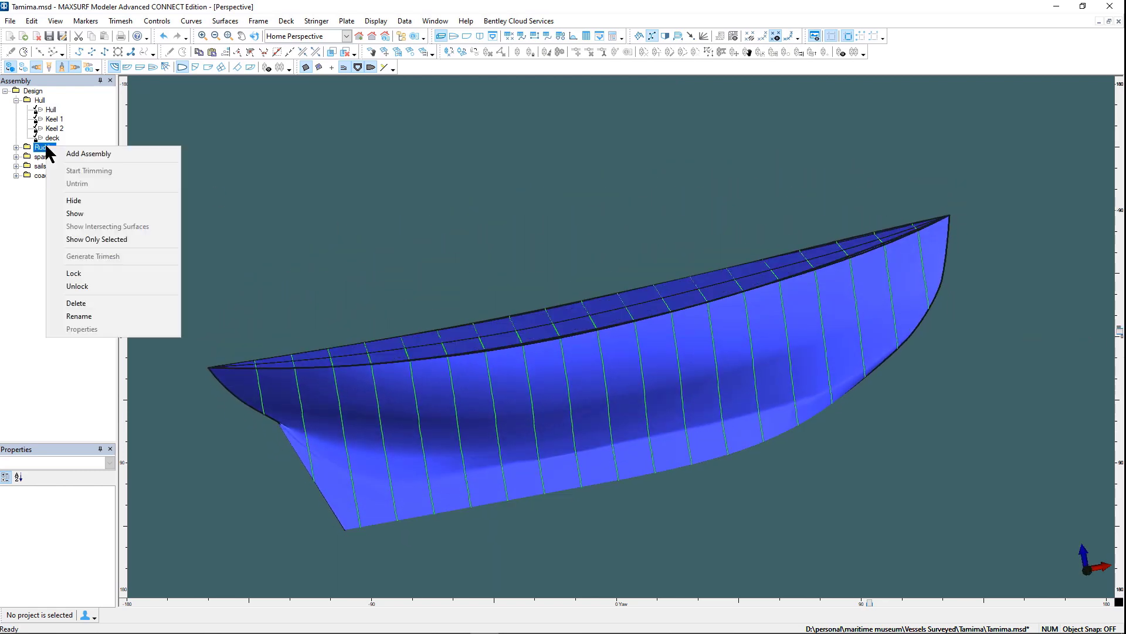
click(74, 214)
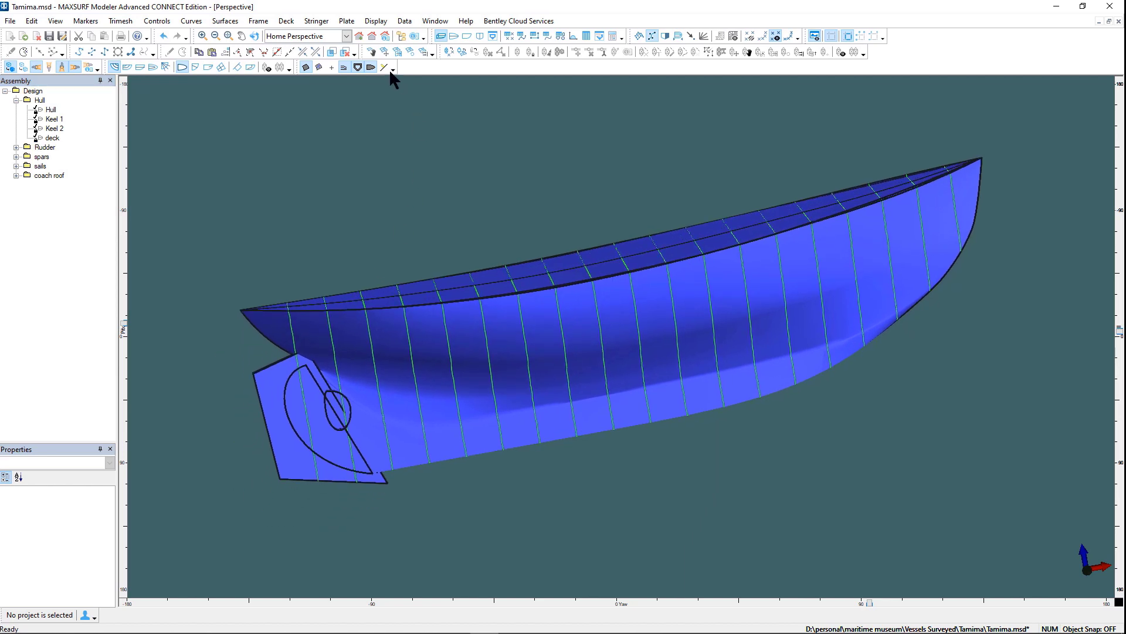
click(376, 21)
mouse_move(396, 87)
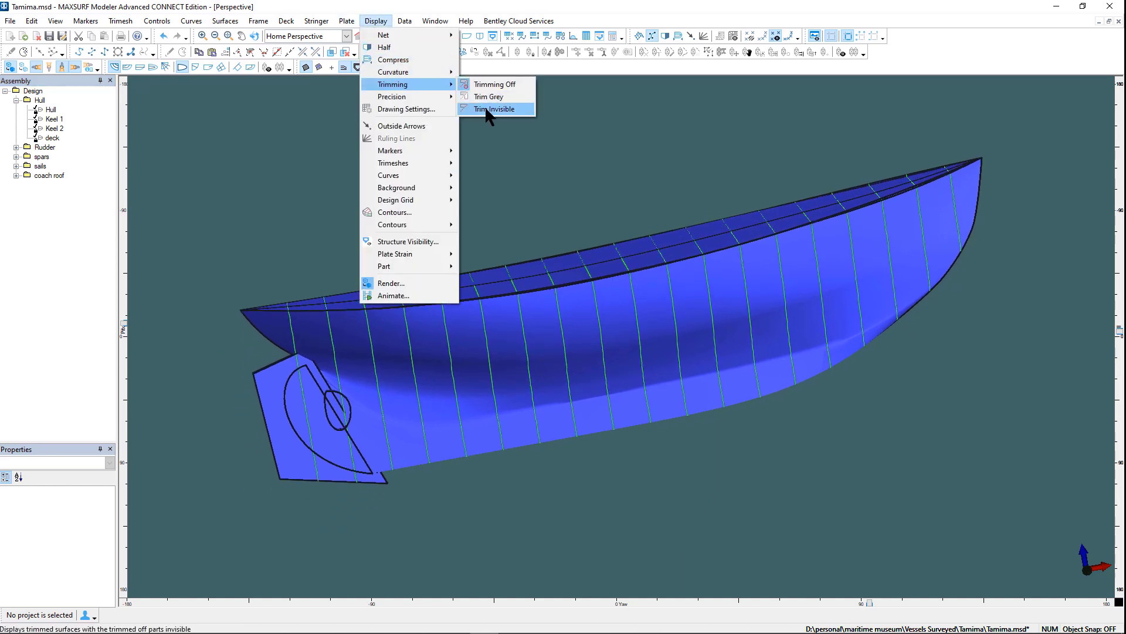
click(490, 109)
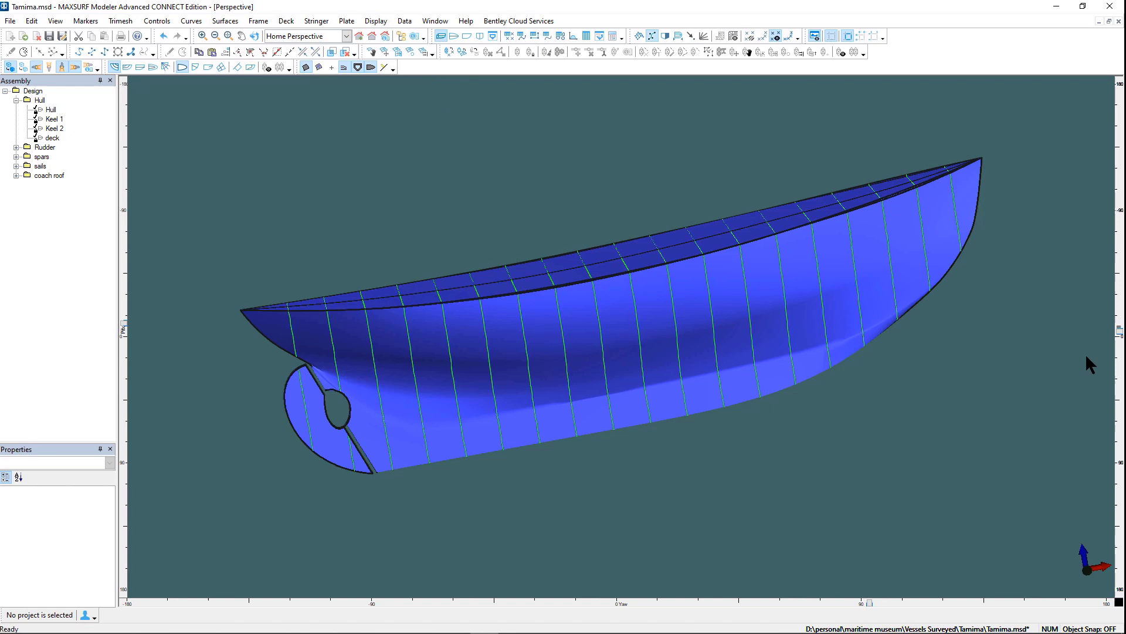
mouse_move(1119, 329)
mouse_down()
mouse_move(1116, 293)
mouse_move(1119, 410)
mouse_move(1121, 347)
mouse_up()
middle_drag(965, 350, 921, 361)
Collapse the Hull assembly's surface list and show the spars assembly in the perspective view
click(16, 100)
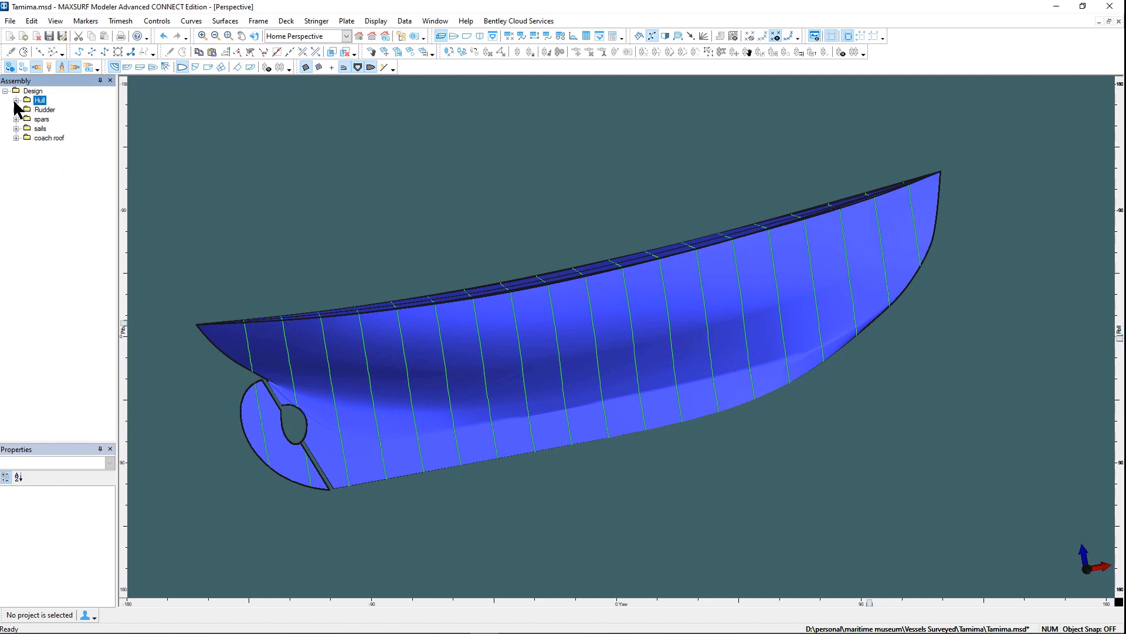
right_click(25, 121)
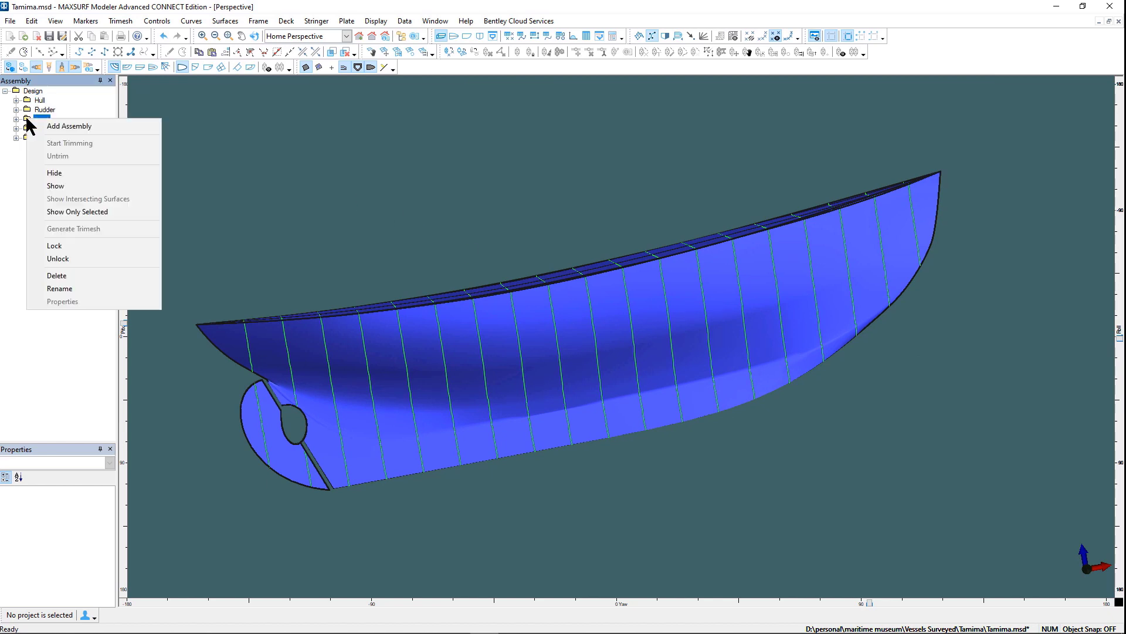
click(52, 185)
scroll(371, 282, down, 10)
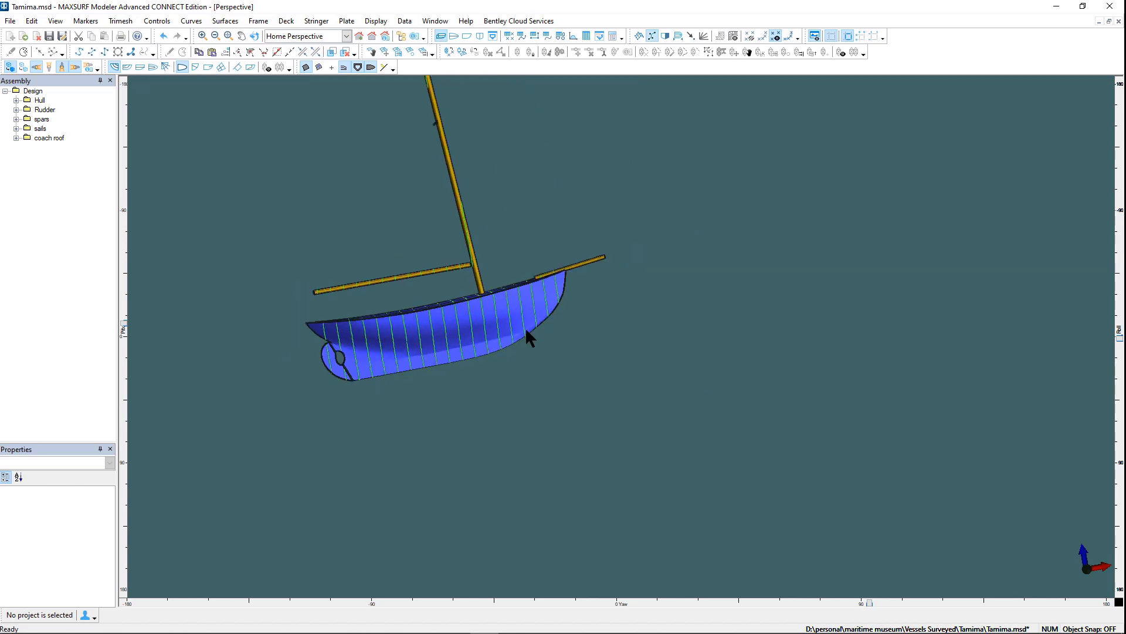
Show the background image in the profile view and compare the hull and spars with the photograph
click(466, 37)
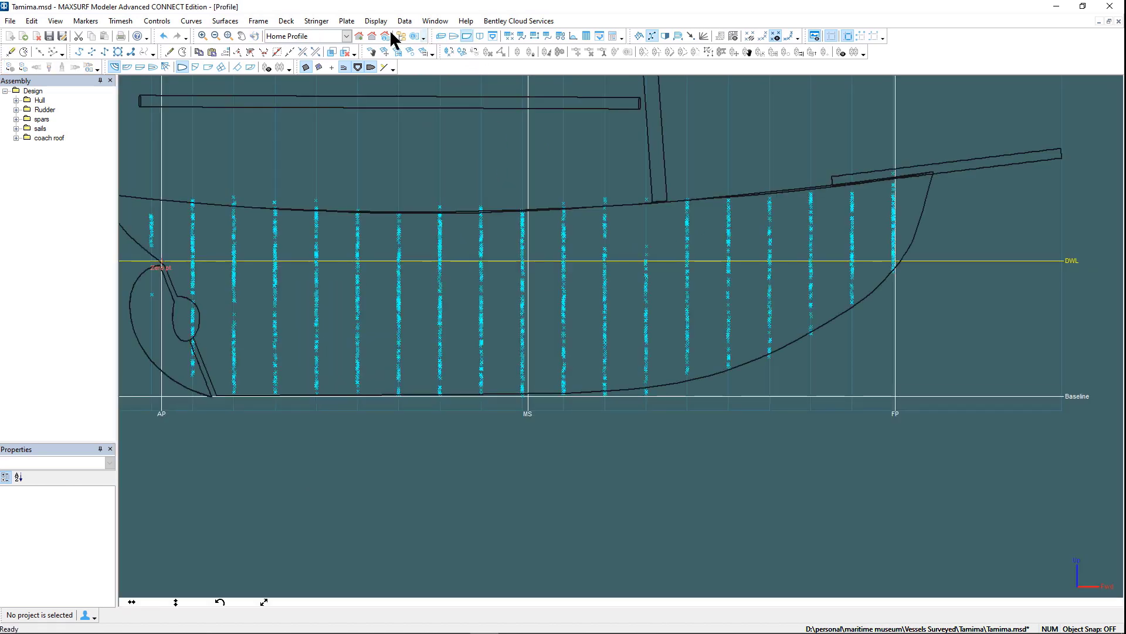
click(366, 18)
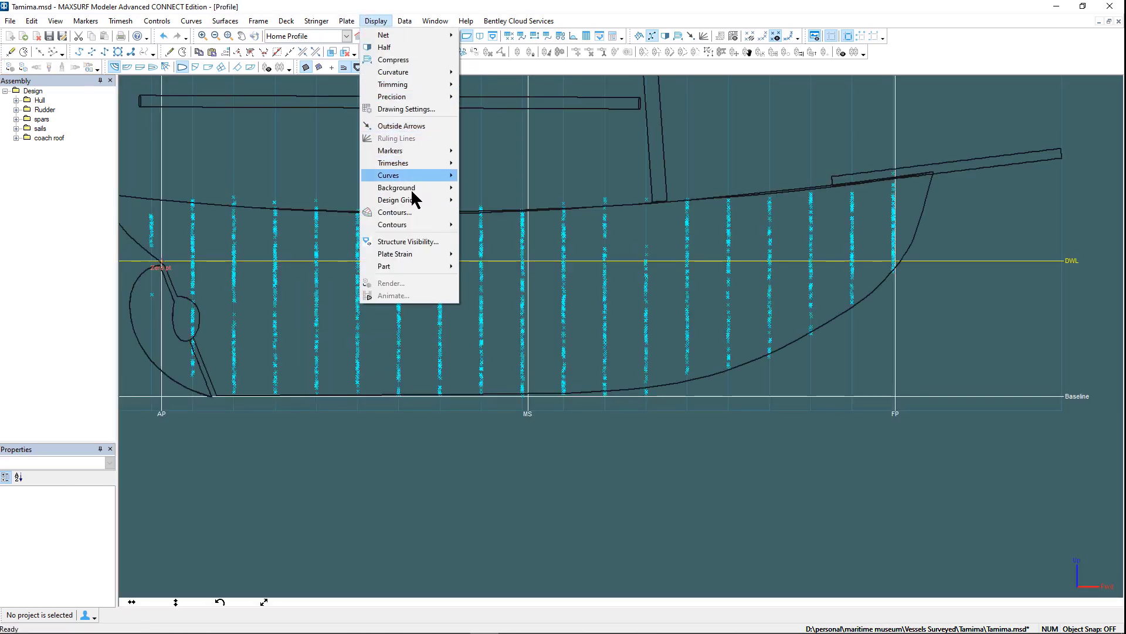
mouse_move(415, 188)
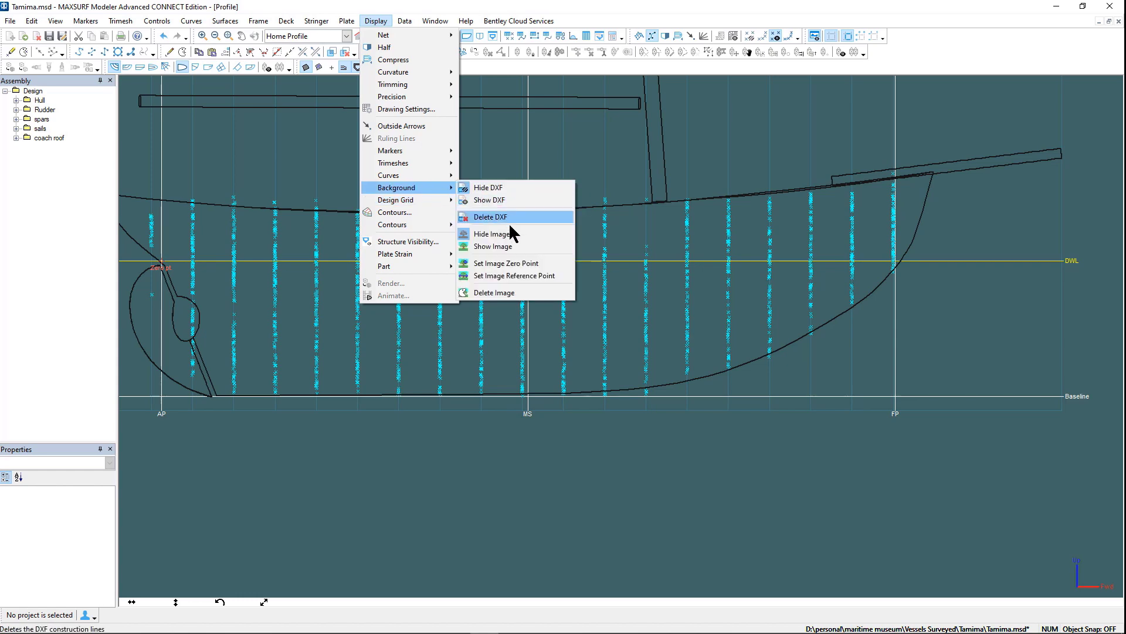
click(516, 247)
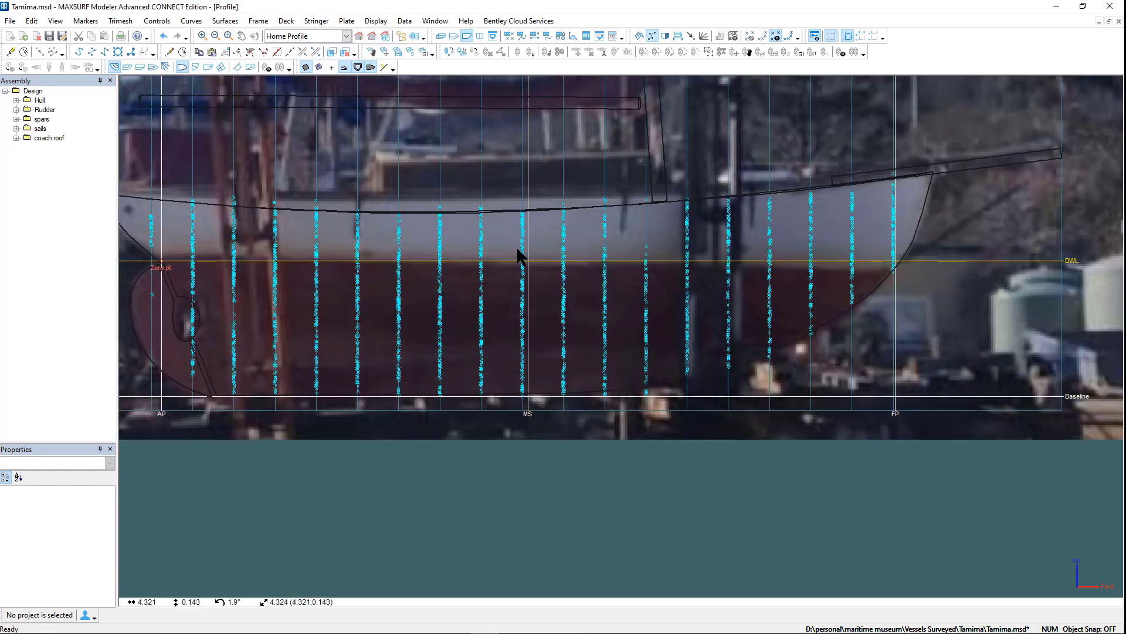
scroll(543, 263, down, 5)
scroll(547, 258, down, 1)
middle_drag(588, 207, 571, 370)
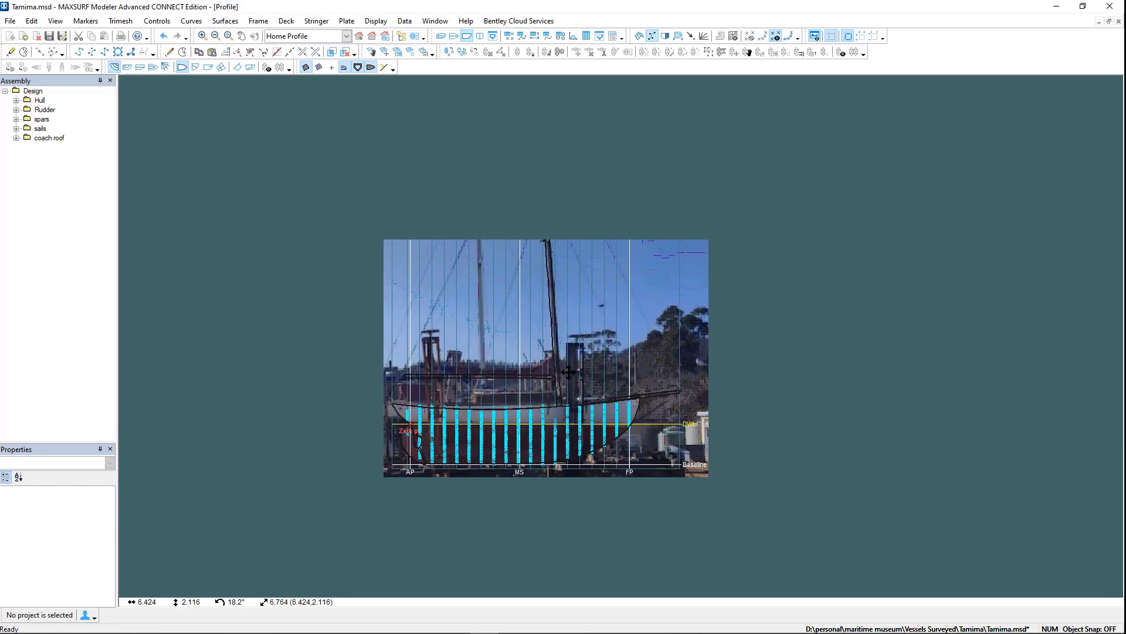
scroll(571, 371, down, 3)
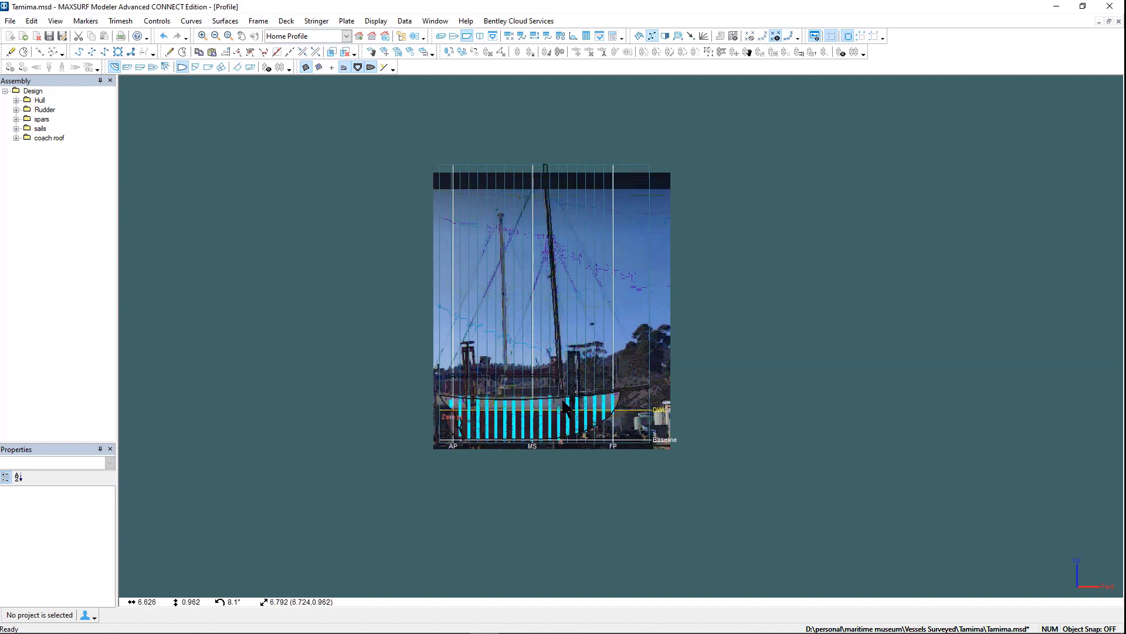
scroll(537, 414, up, 2)
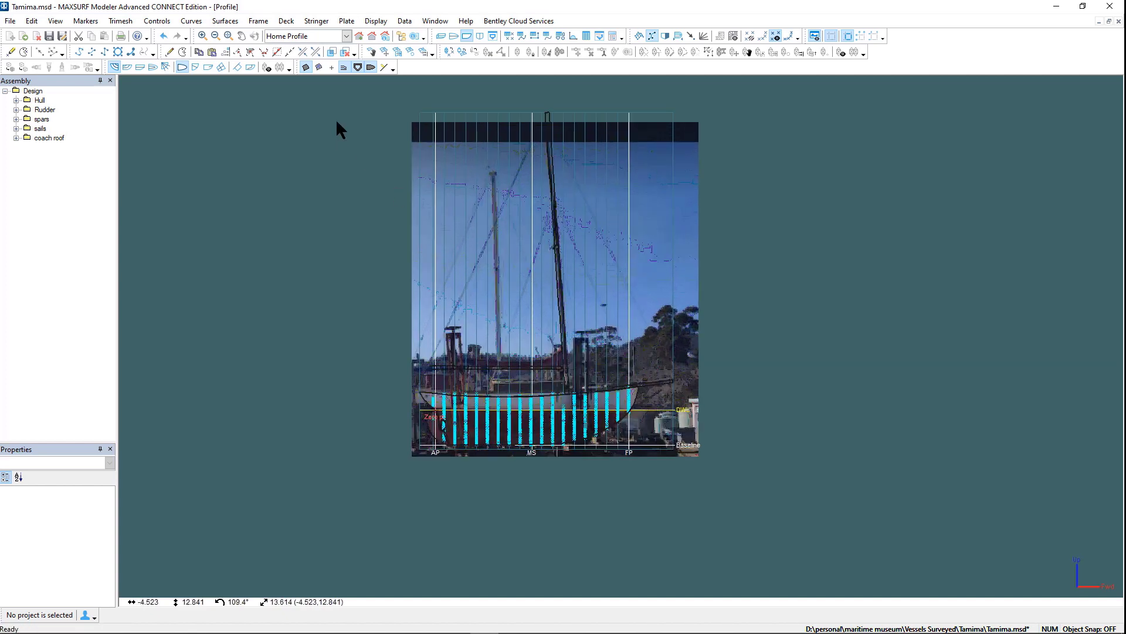
Hide the background image and all markers in the profile view
click(370, 21)
mouse_move(432, 189)
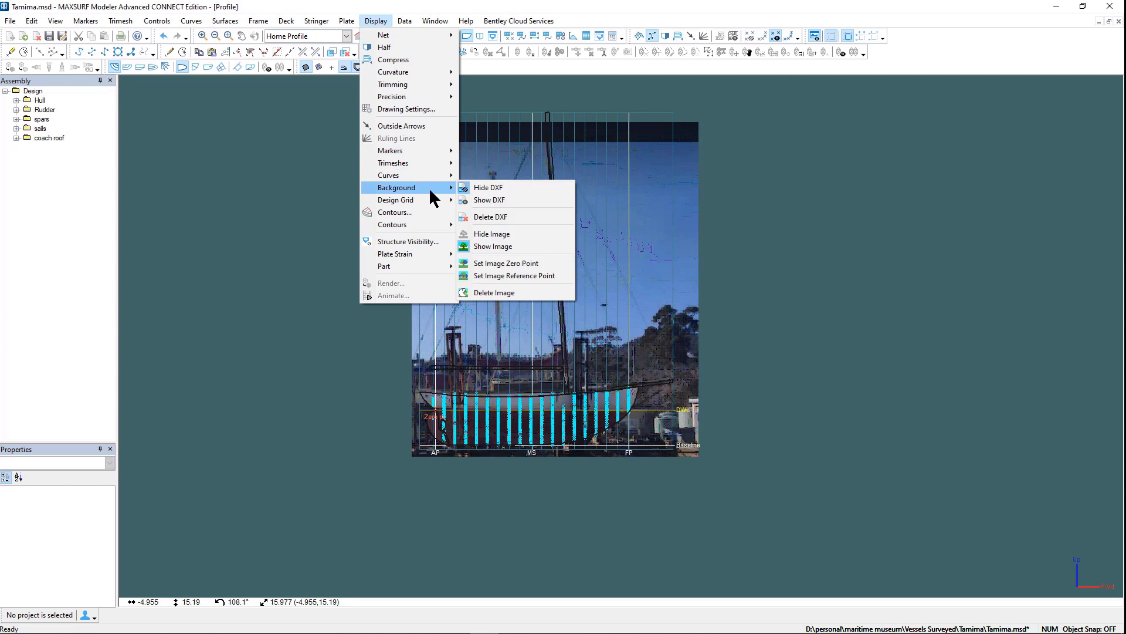
click(466, 234)
click(376, 22)
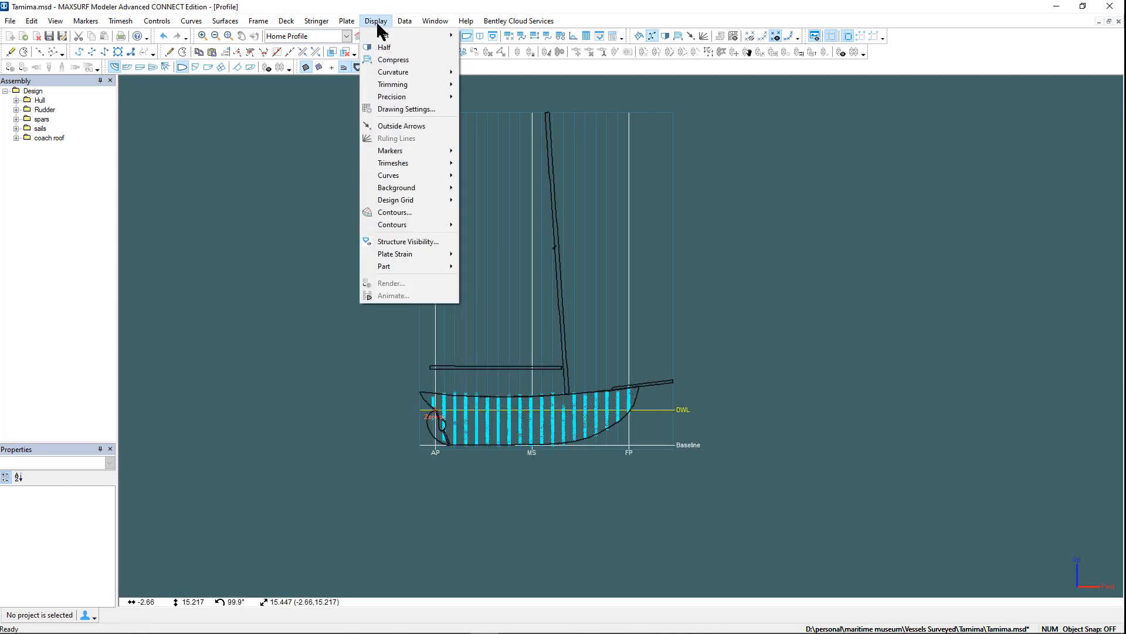
mouse_move(397, 154)
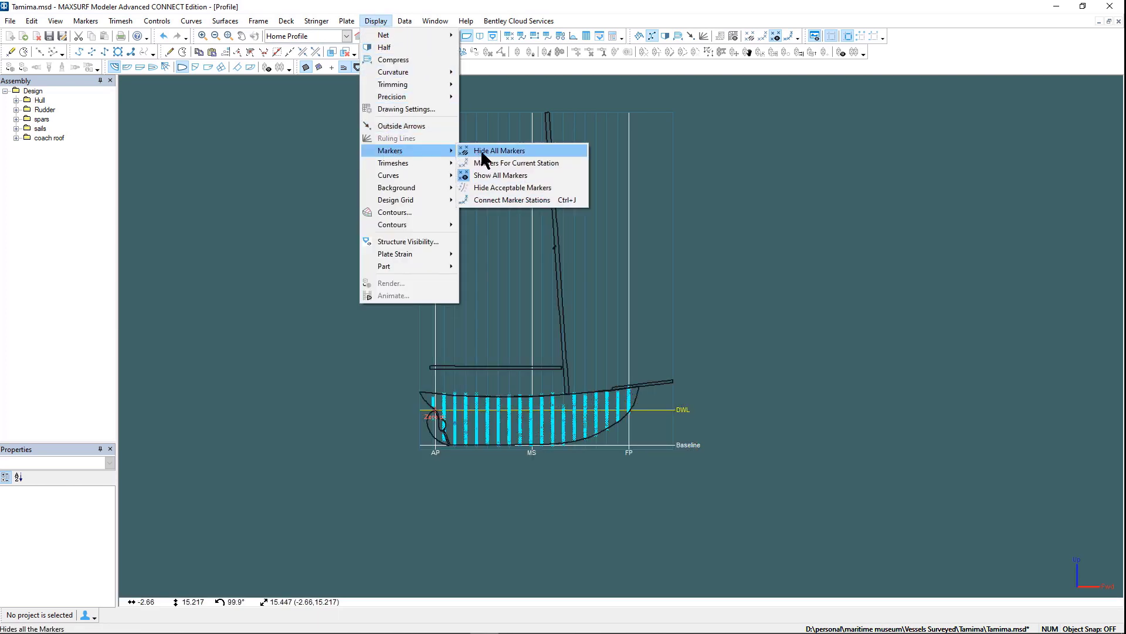
click(480, 149)
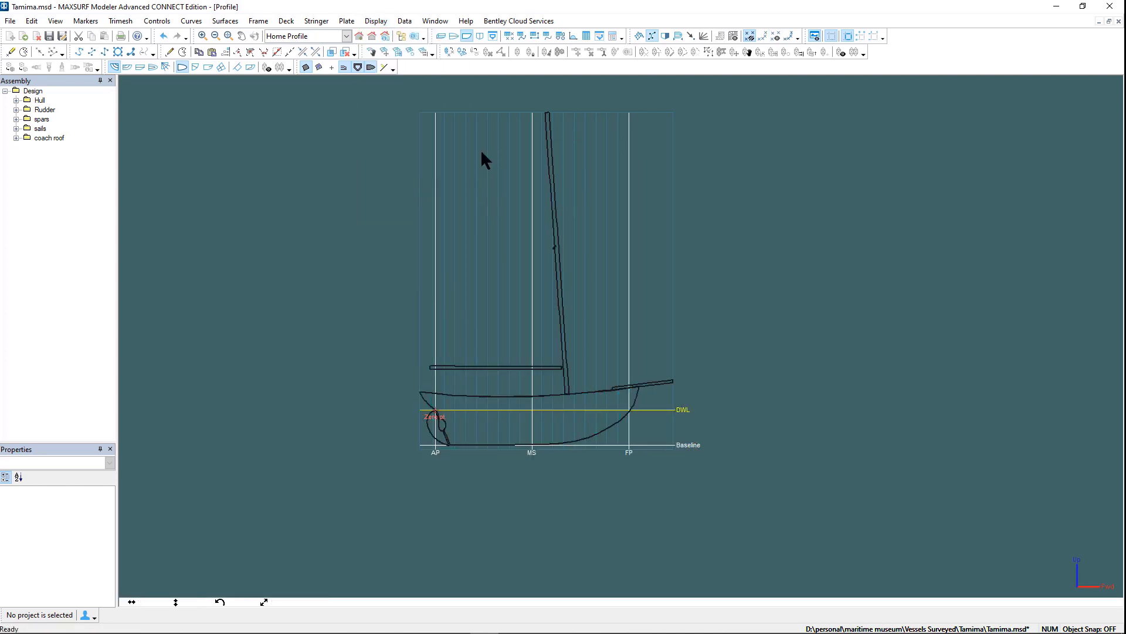
Show the sails and coach roof assemblies in the perspective view to present the complete vessel
click(439, 37)
middle_drag(353, 207, 398, 264)
right_click(36, 129)
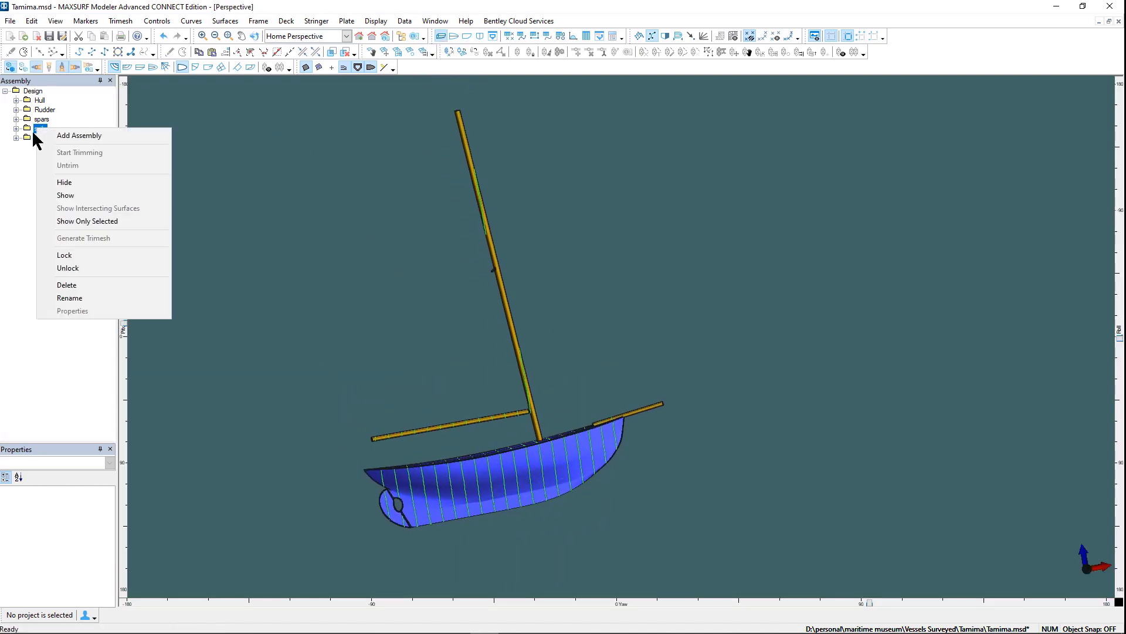
click(68, 195)
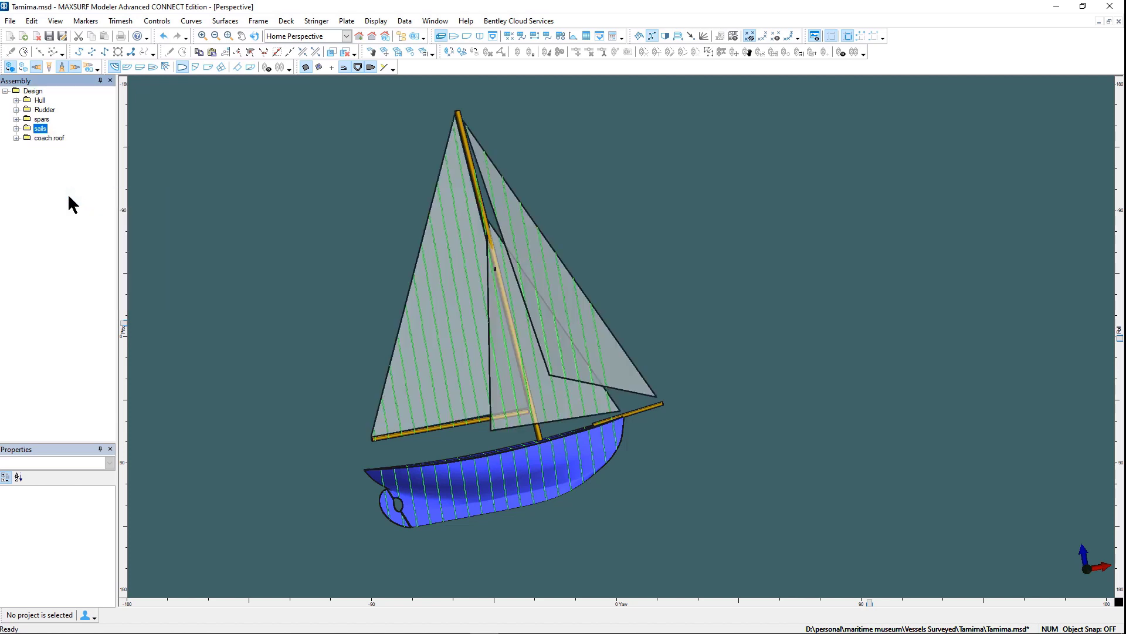
right_click(35, 137)
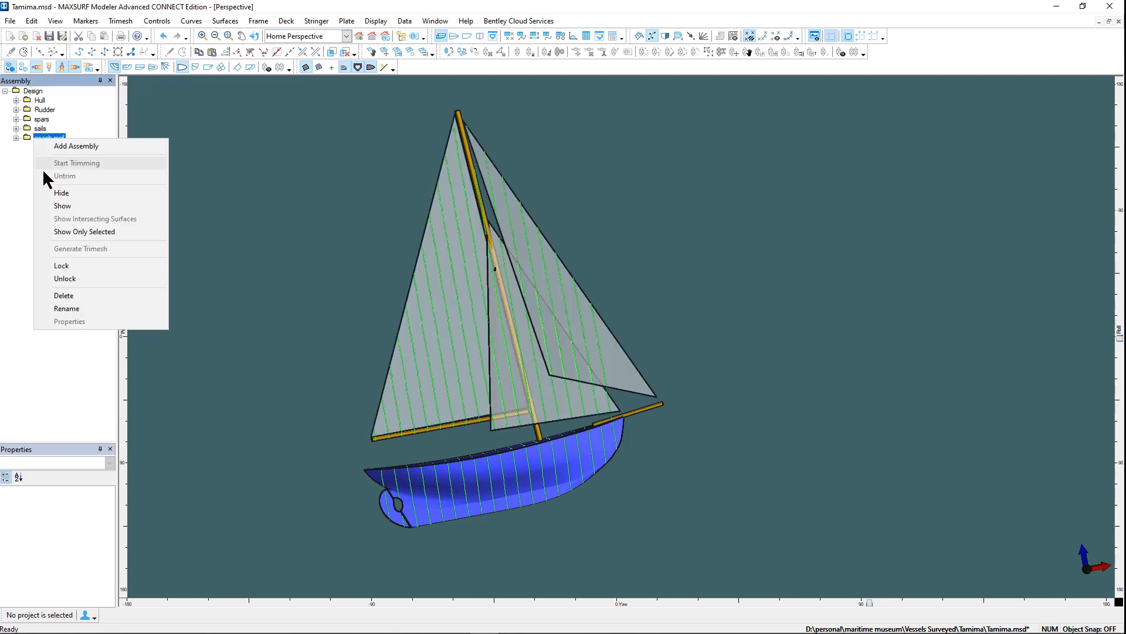
click(61, 205)
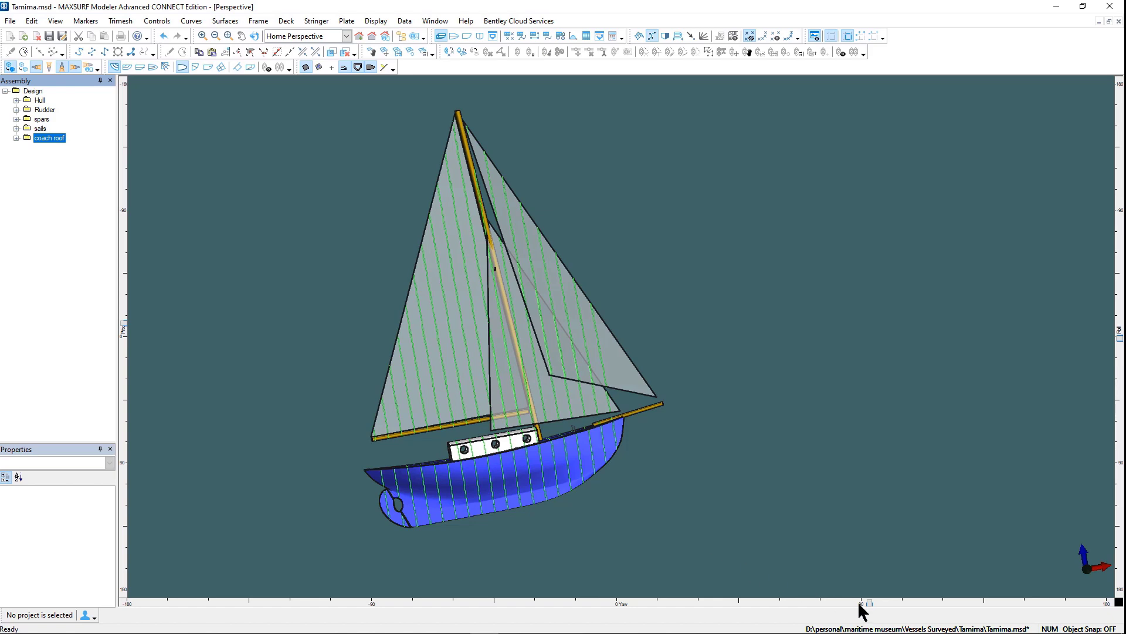
mouse_move(870, 609)
mouse_down()
mouse_move(258, 593)
mouse_move(865, 598)
mouse_up()
scroll(494, 508, up, 4)
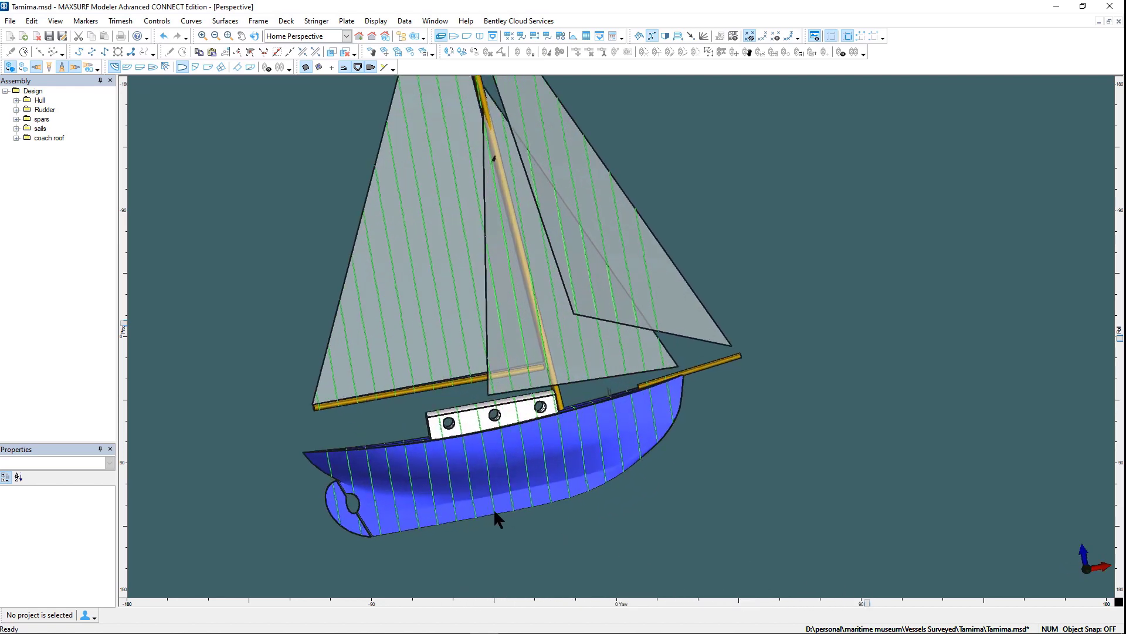
middle_drag(568, 477, 679, 455)
scroll(678, 458, up, 3)
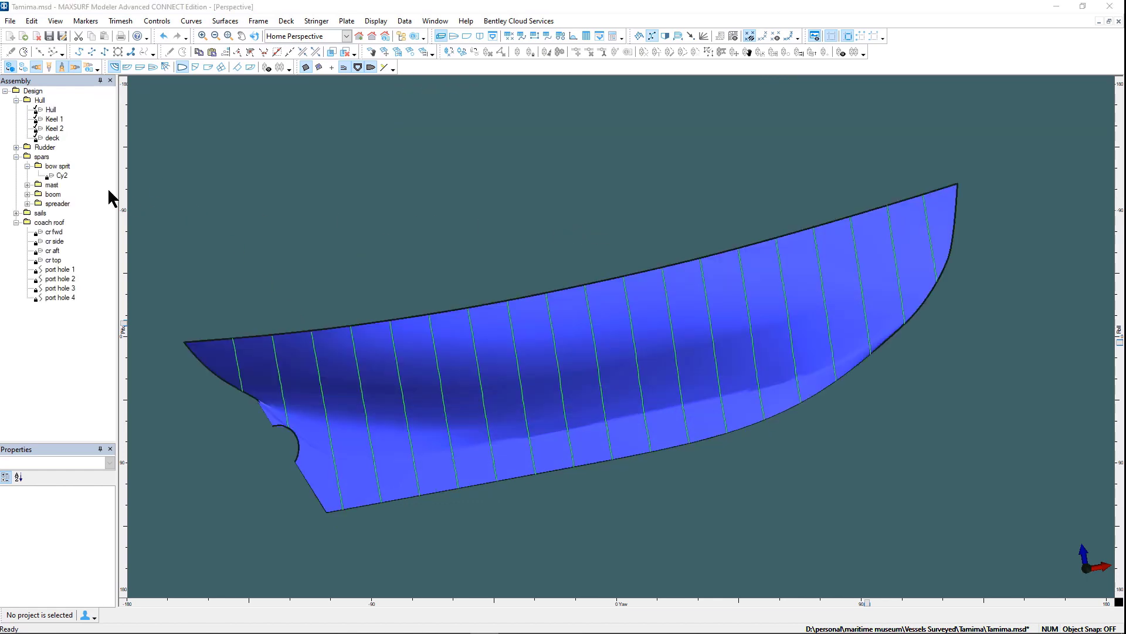
With only the hull visible, show the Rudder assembly and the bow sprit from the spars assembly
right_click(37, 147)
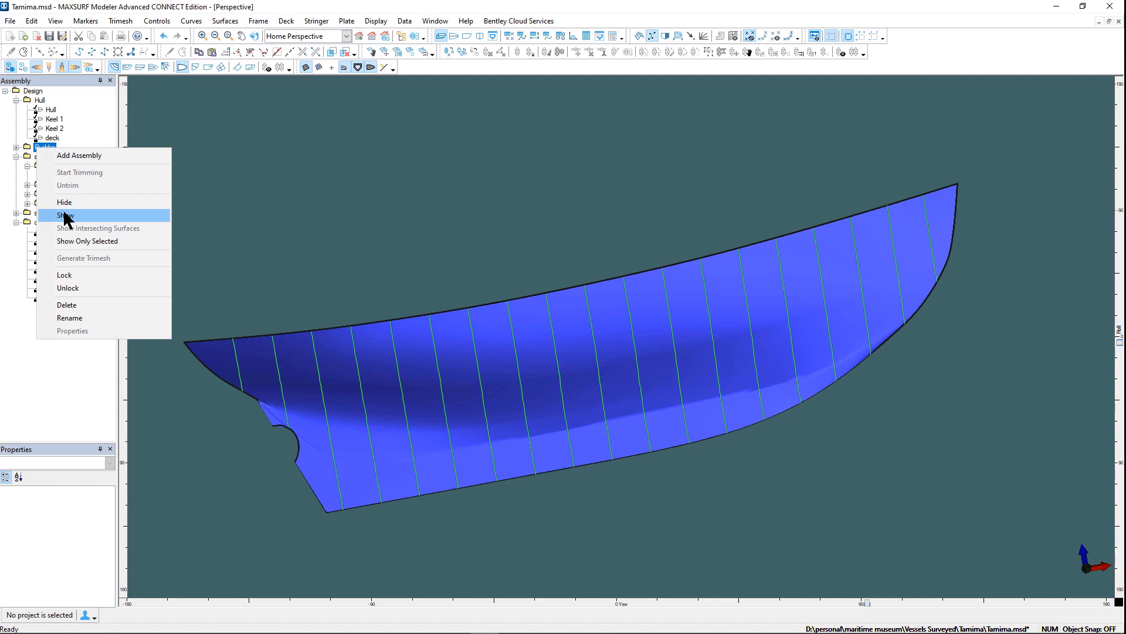
click(66, 217)
right_click(49, 166)
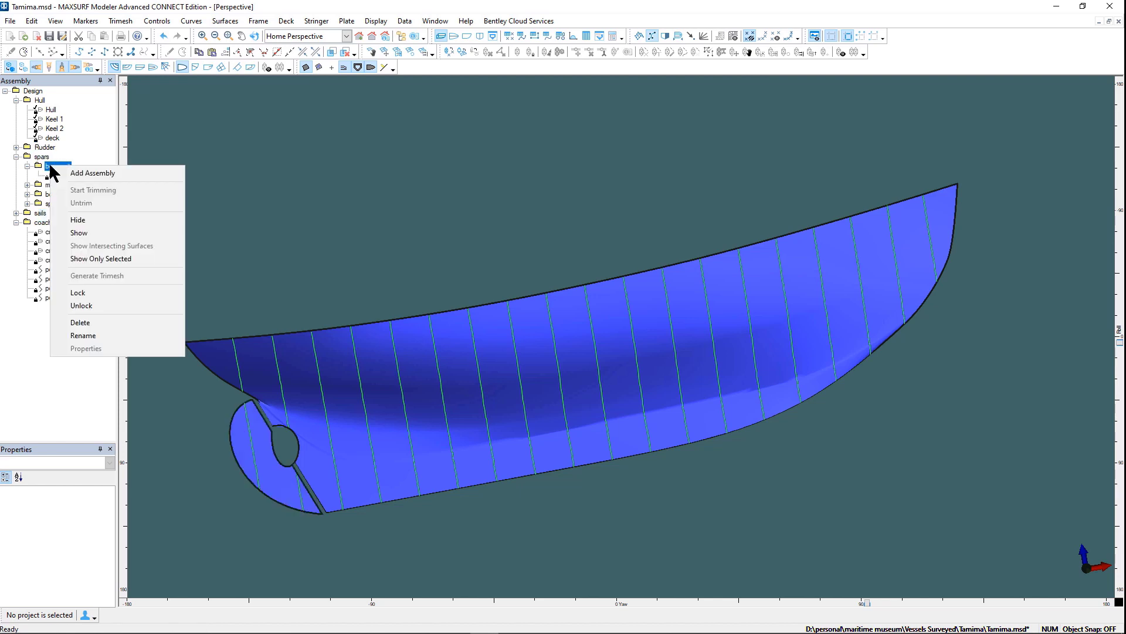
click(79, 233)
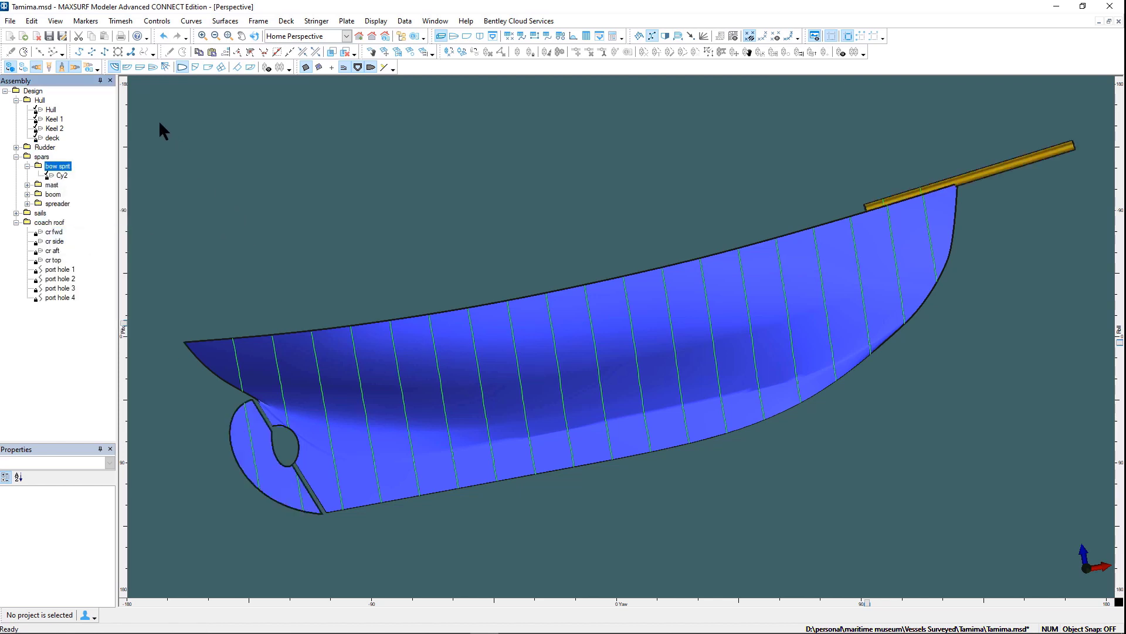
Display the buttock and waterline contours on the hull and examine the lines in the profile view
click(125, 66)
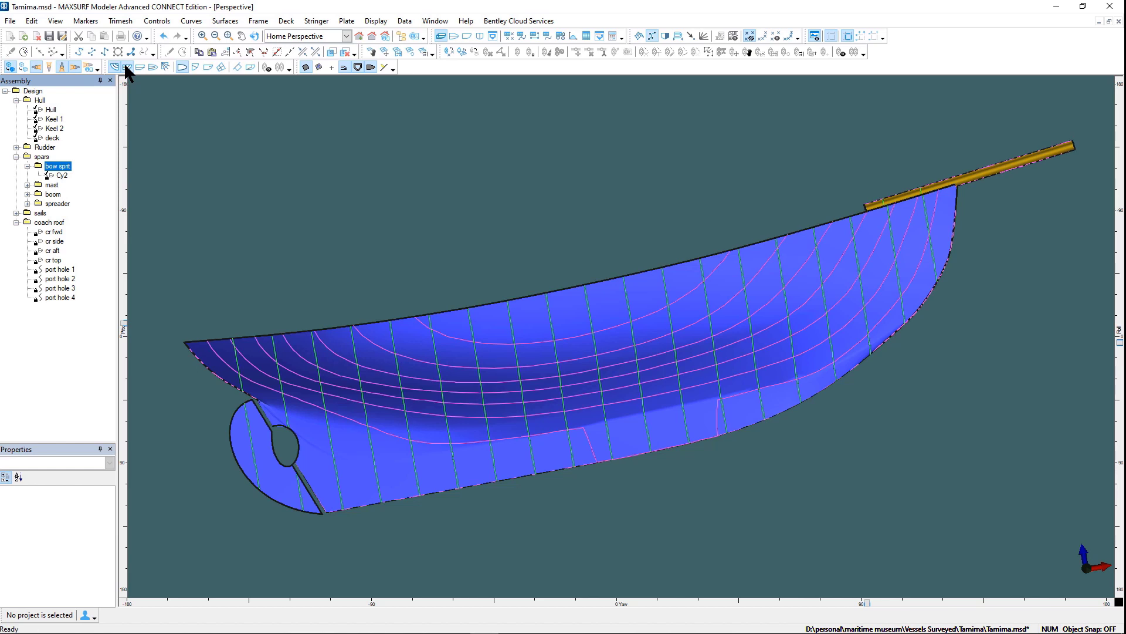
click(153, 68)
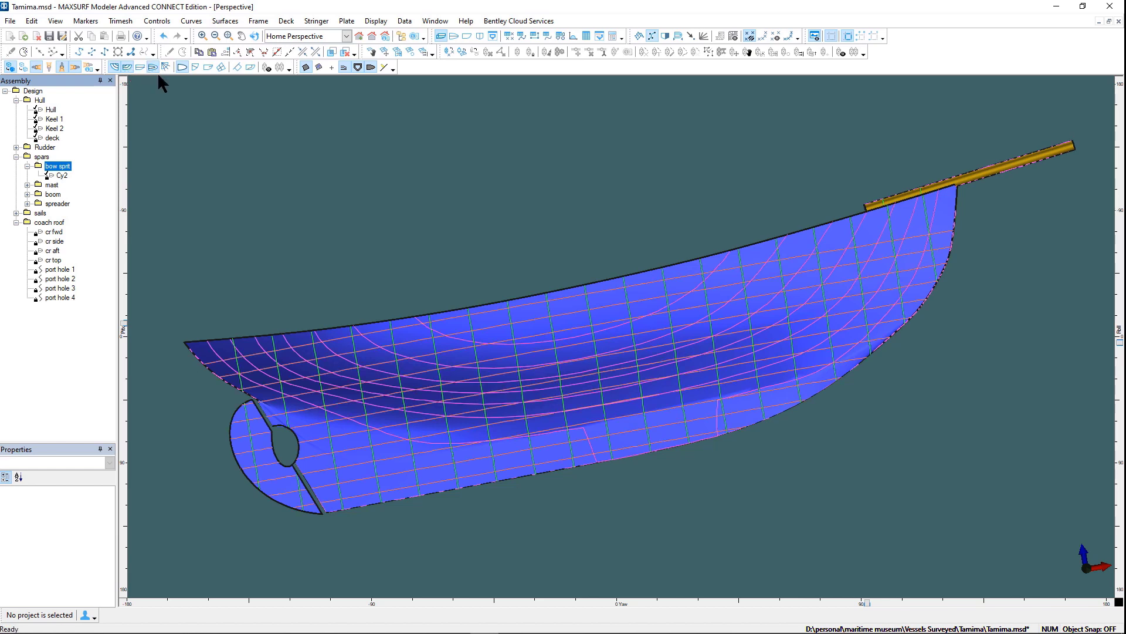
click(467, 37)
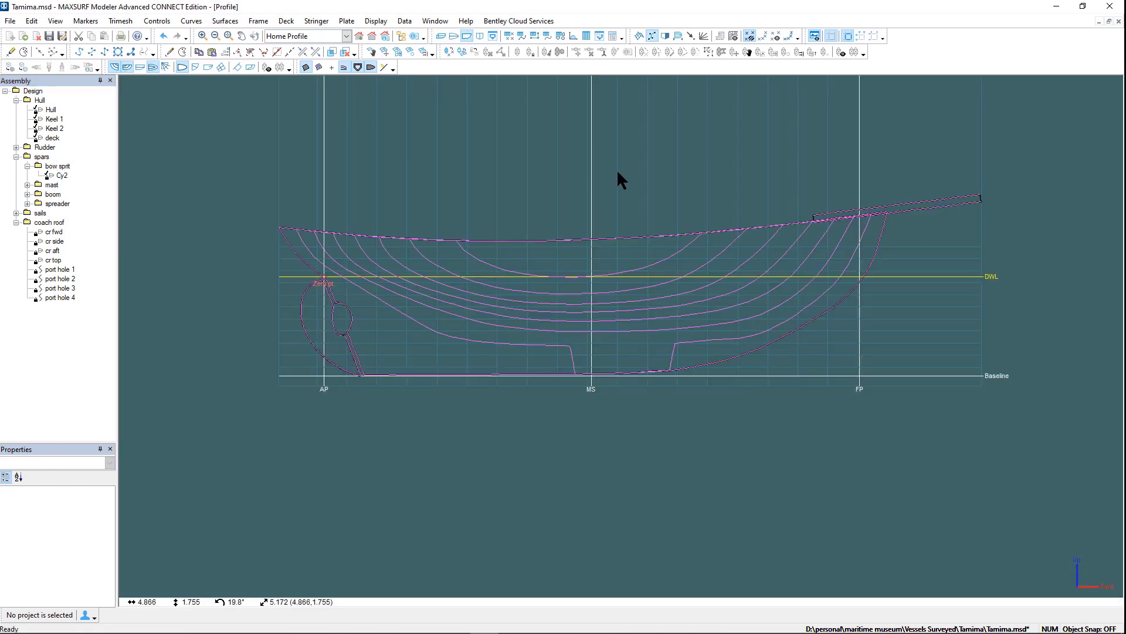
middle_drag(638, 186, 608, 165)
scroll(606, 165, up, 2)
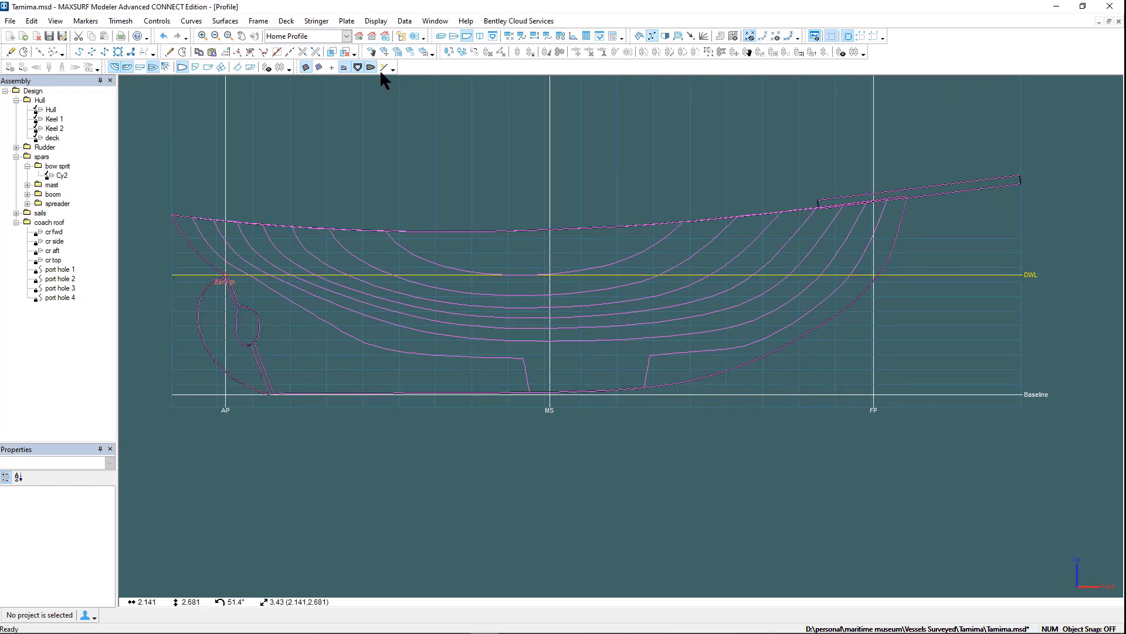
Display the hull in the body plan view with the aft and forward sections split across the centreline
click(480, 37)
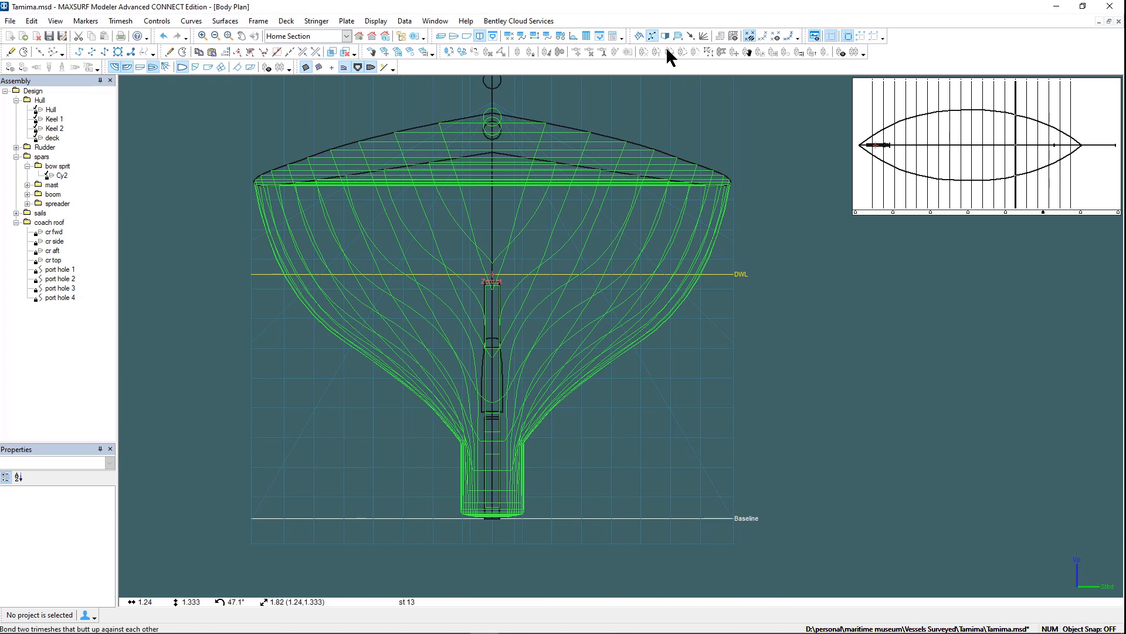
click(666, 36)
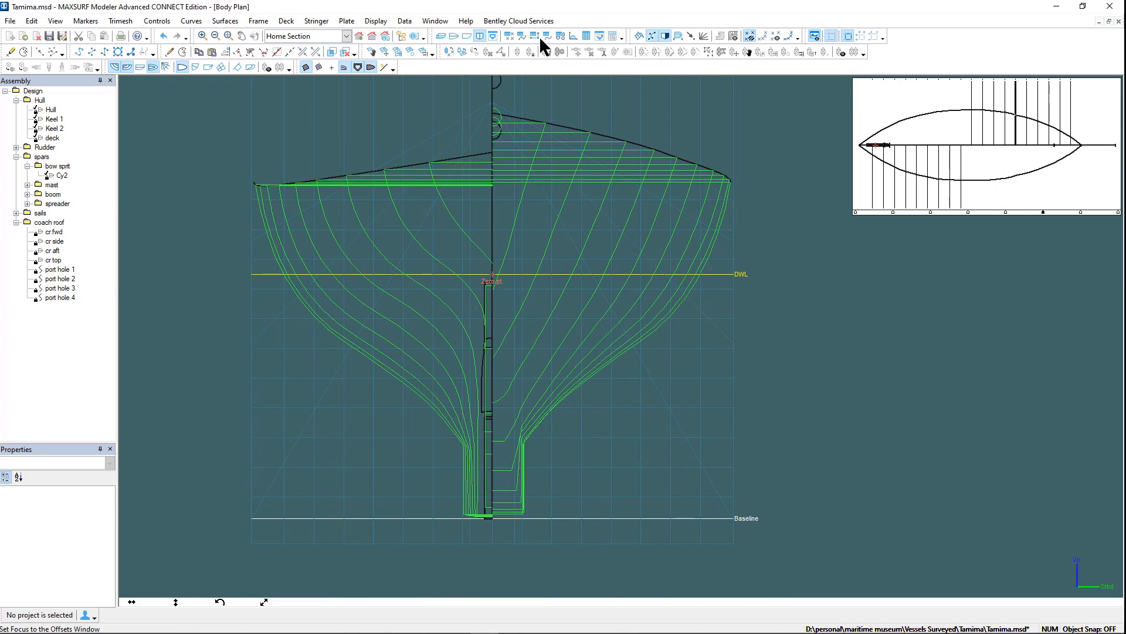
In the plan view, add the Diagonals contours and display them on the opposite side of the centreline from the waterlines
click(453, 37)
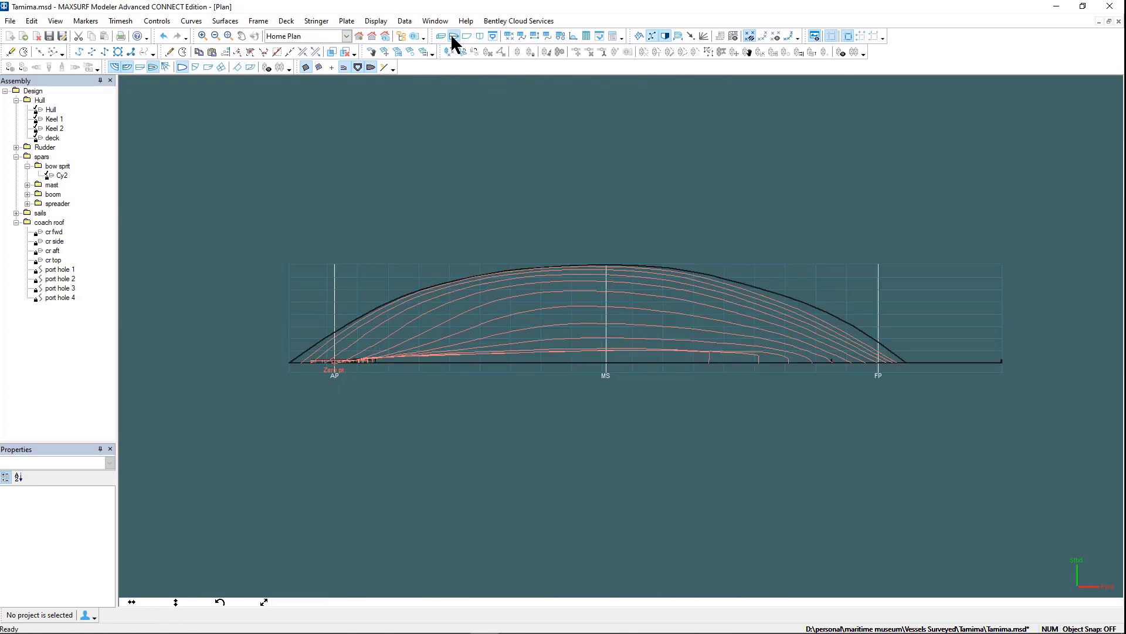
click(376, 21)
click(408, 208)
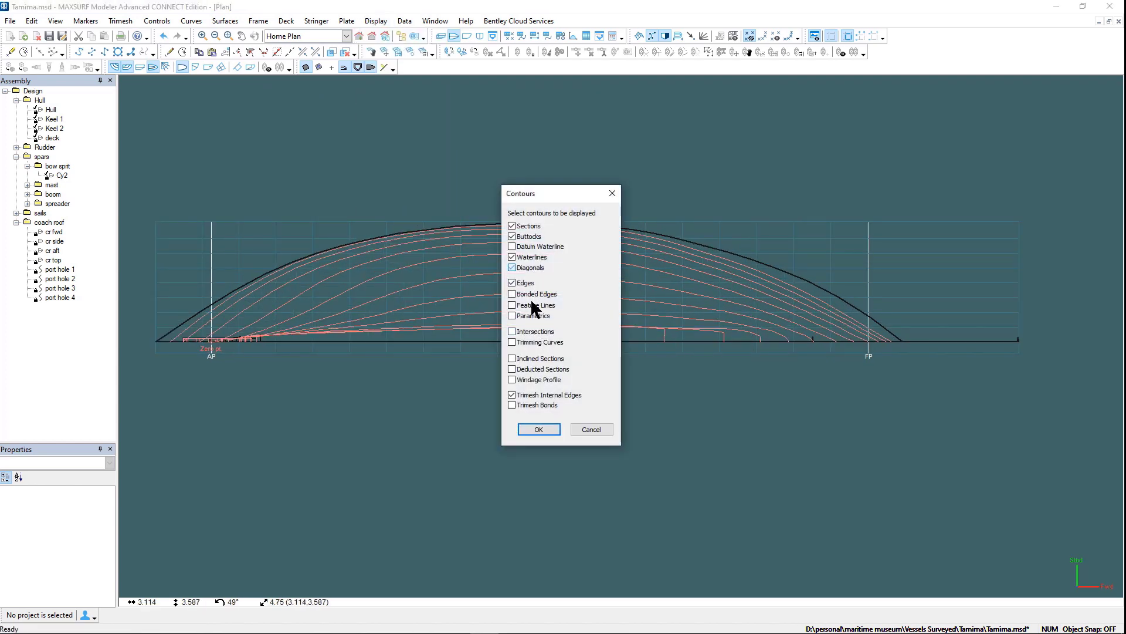
click(539, 429)
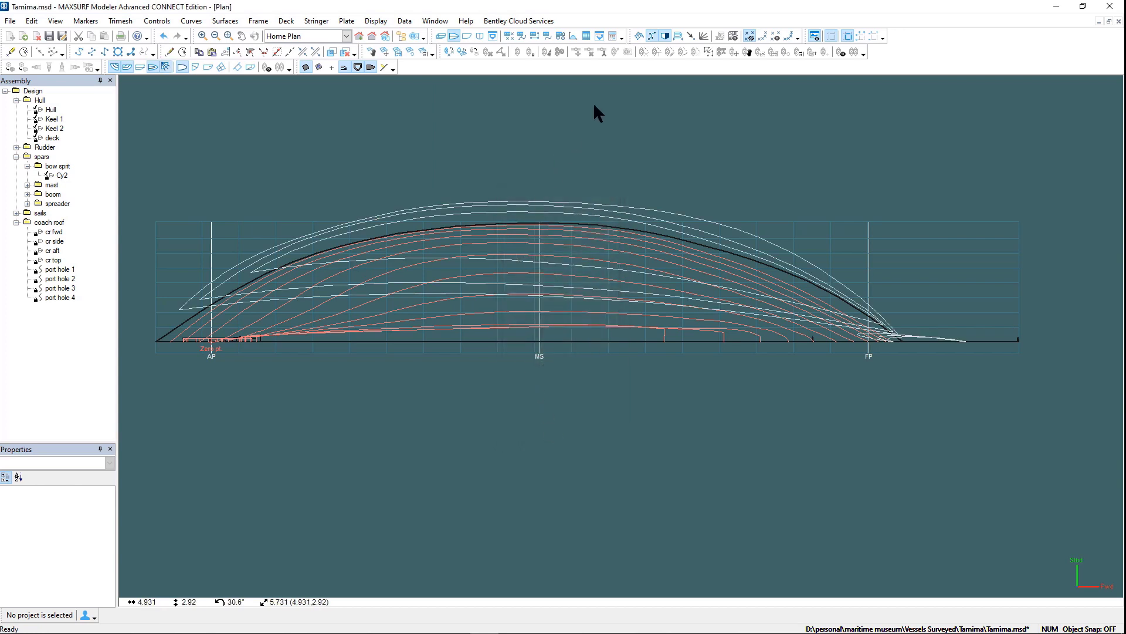
click(667, 39)
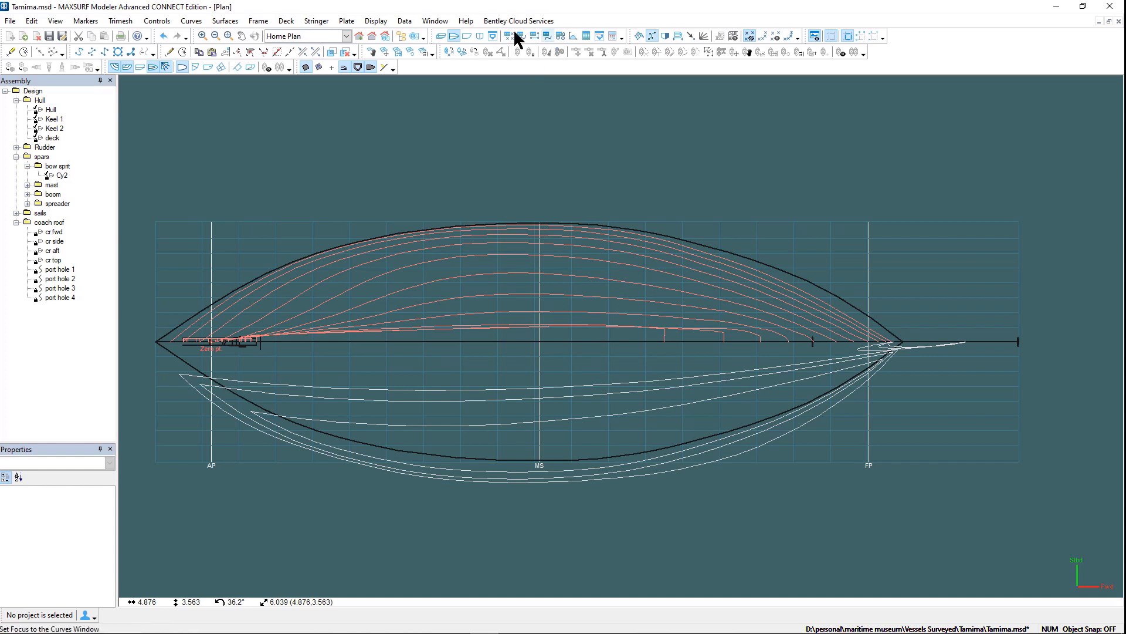
Return to the perspective view and export the lines plan as Lines Plan.dxf in the Tamima folder
click(441, 37)
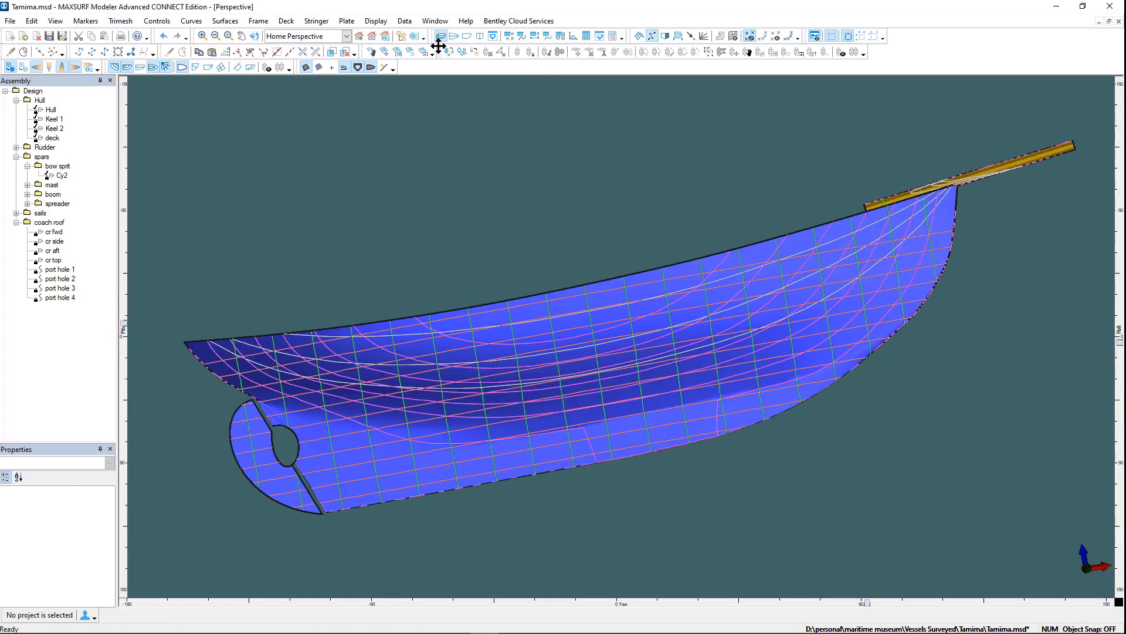
click(10, 21)
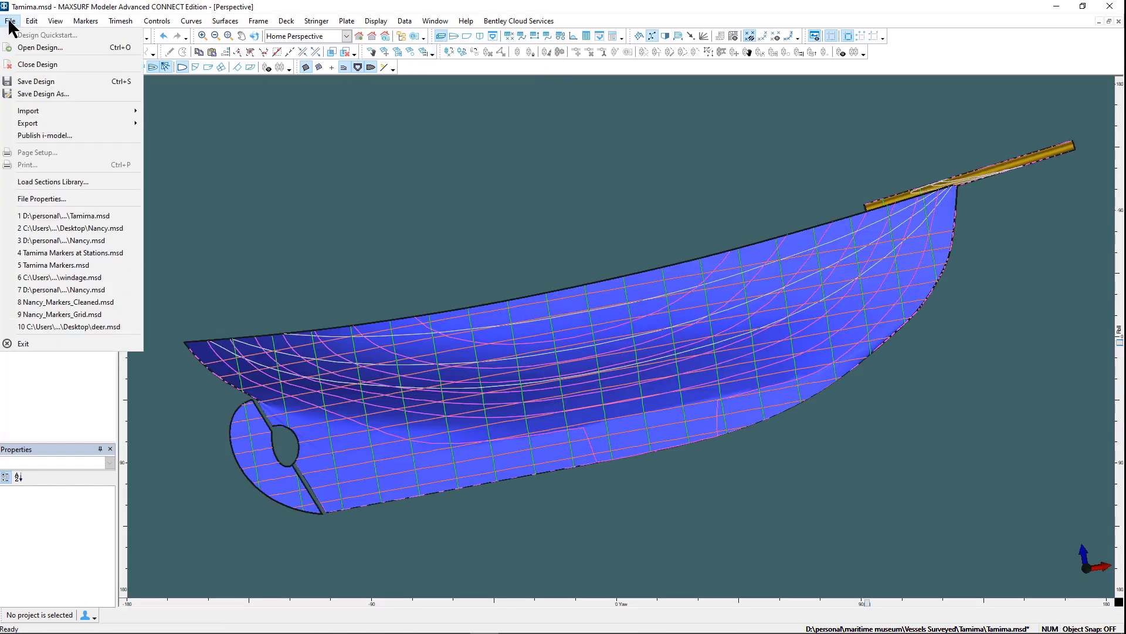
mouse_move(46, 123)
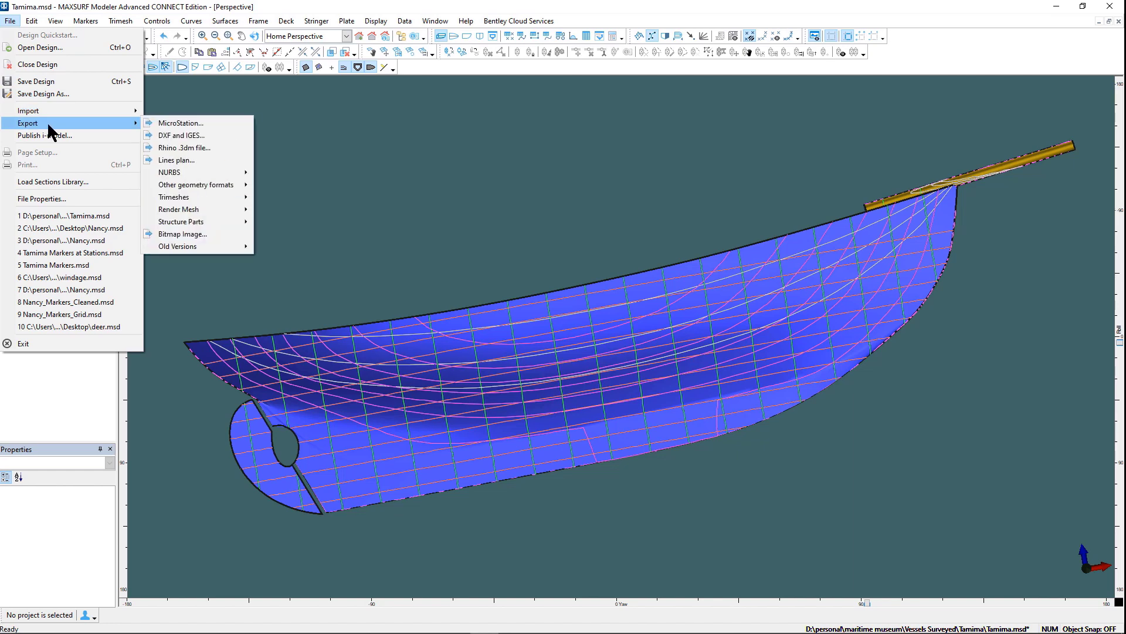
click(181, 156)
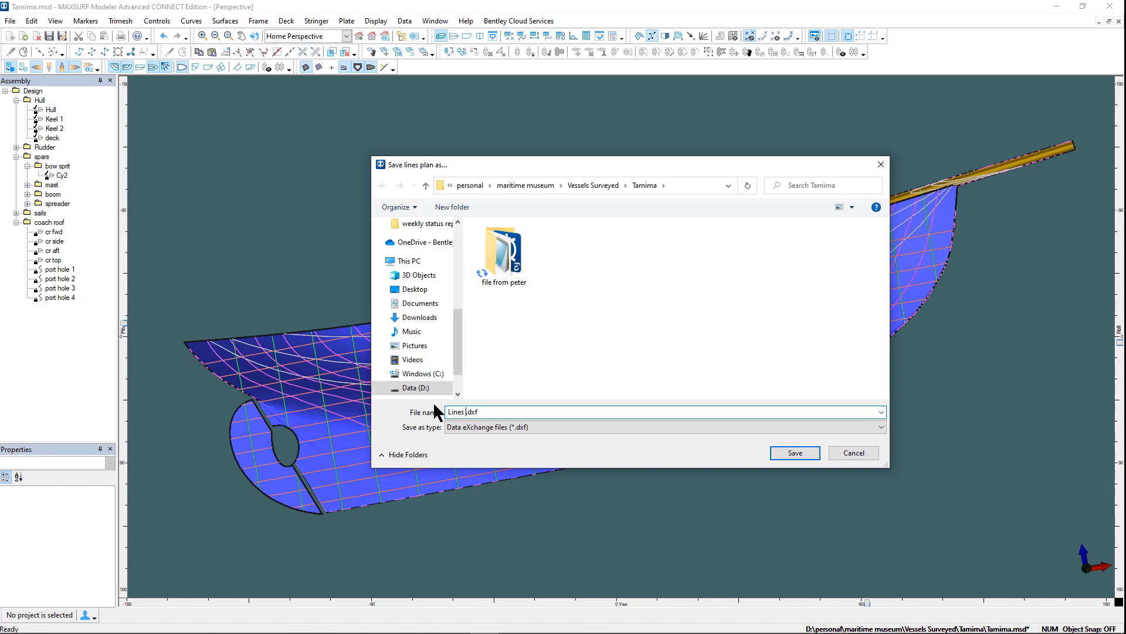
key(Return)
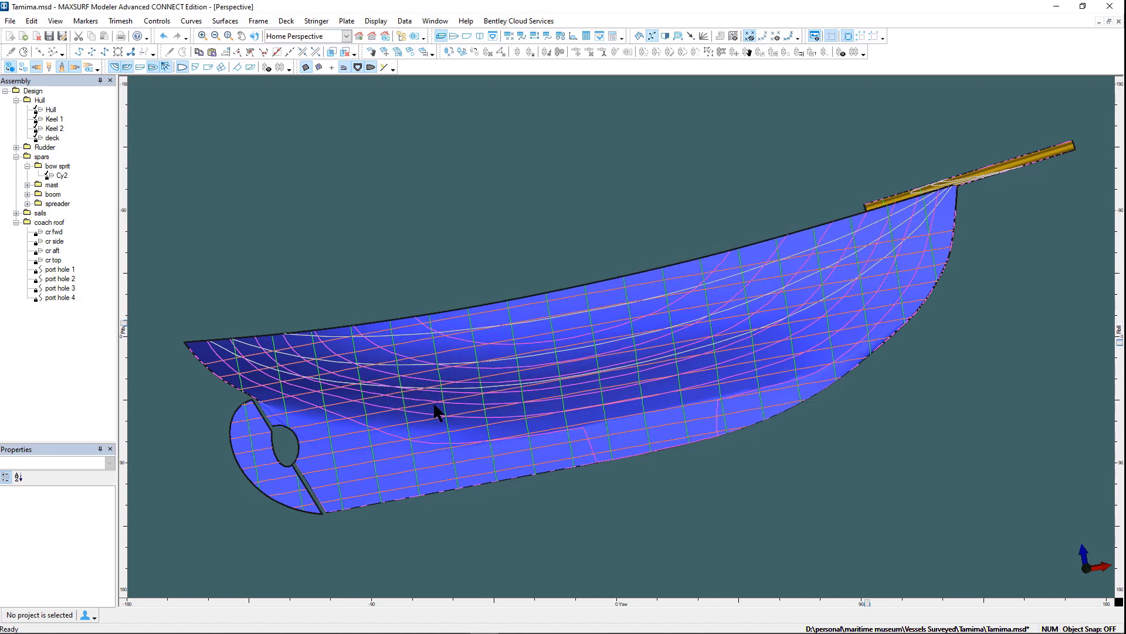
Start MicroStation CONNECT Edition and skip the ProjectWise login
click(11, 623)
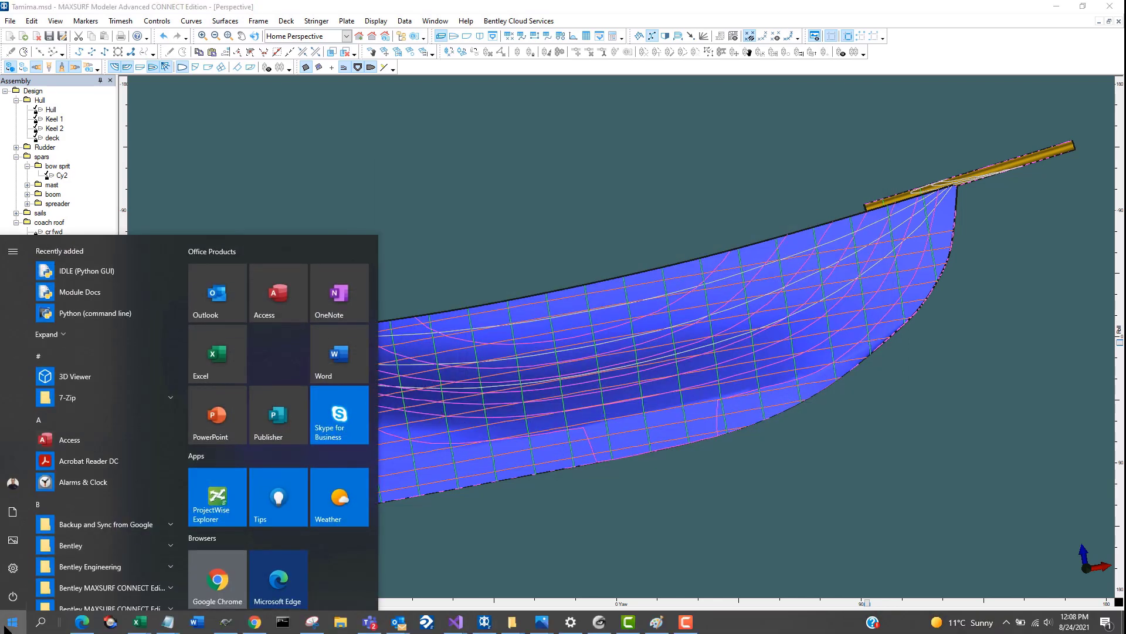
text(microst)
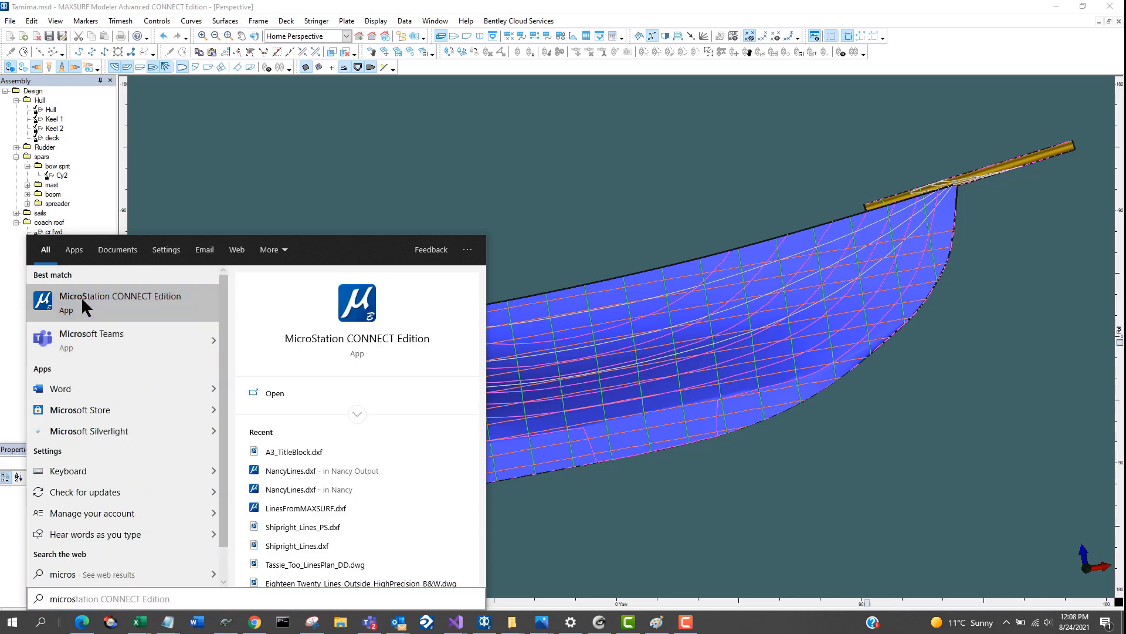
click(80, 296)
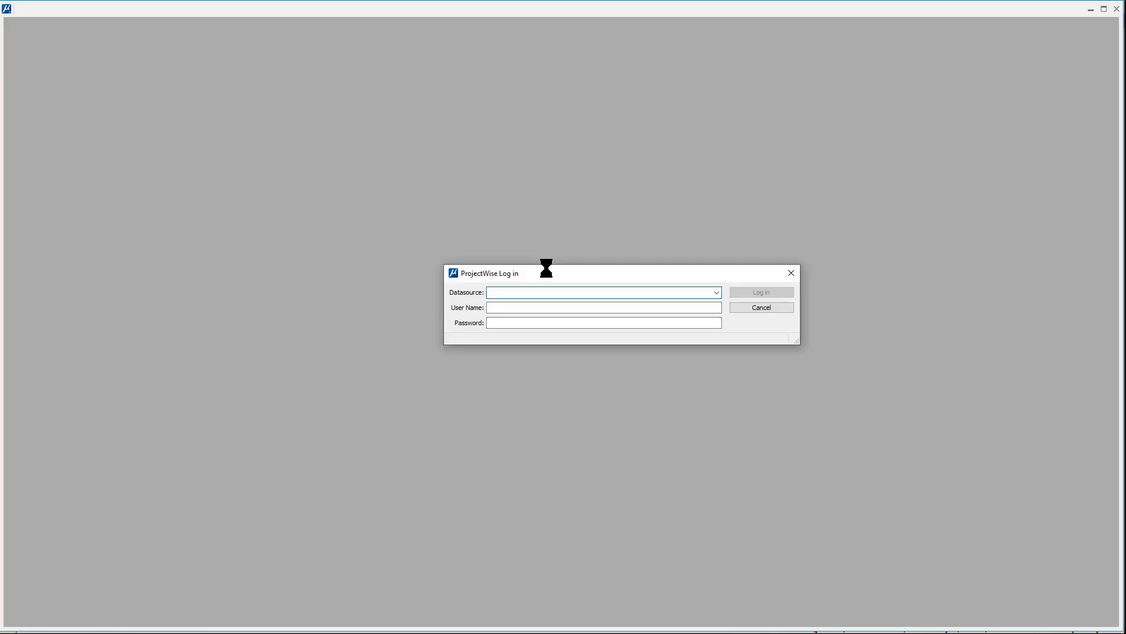
click(753, 307)
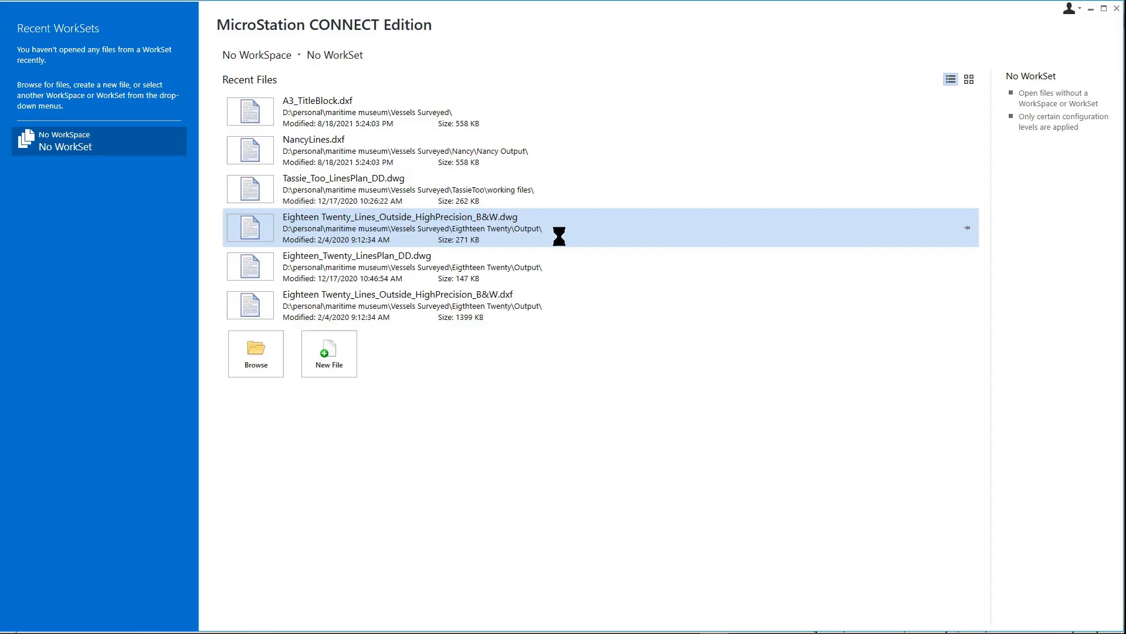
Browse to the Tamima folder and open the exported Lines Plan.dxf in MicroStation
click(266, 351)
scroll(113, 138, up, 5)
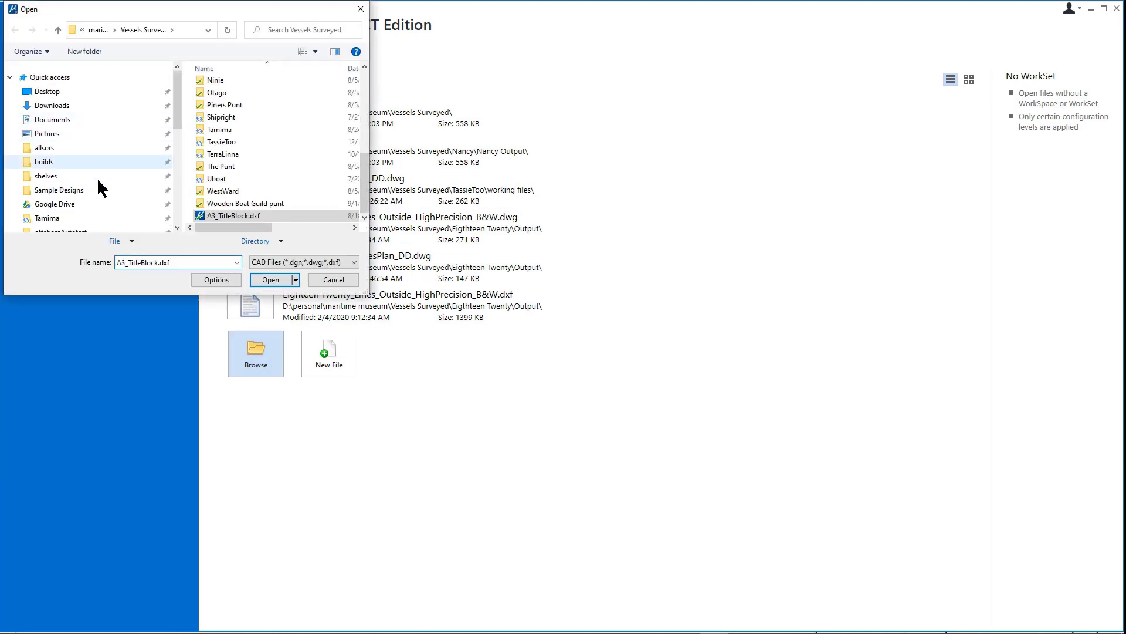
click(96, 217)
click(276, 283)
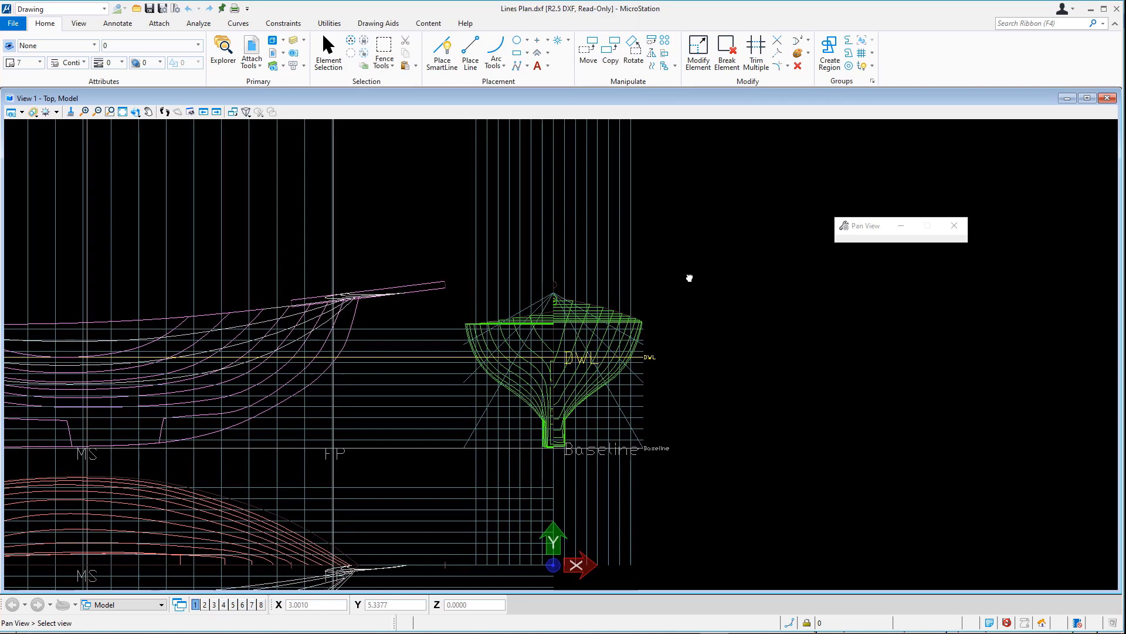
Examine the profile, plan and body plan lines in the exported drawing
scroll(670, 292, down, 4)
middle_drag(670, 292, 582, 308)
scroll(582, 308, up, 2)
scroll(583, 308, up, 5)
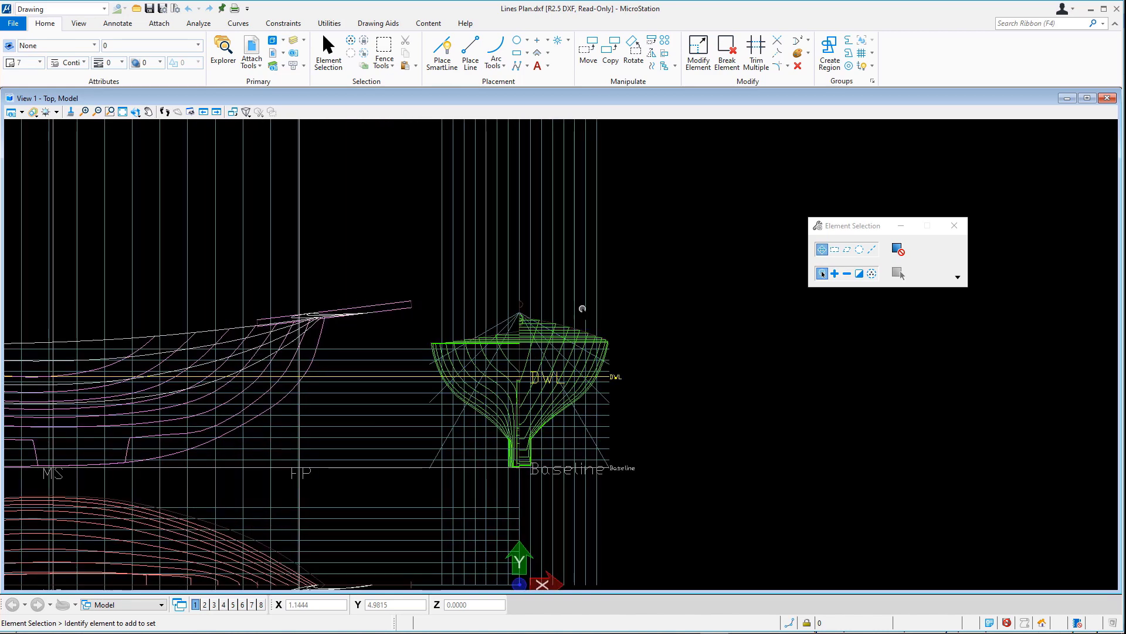
middle_drag(430, 388, 539, 349)
drag(539, 349, 728, 269)
right_click(728, 269)
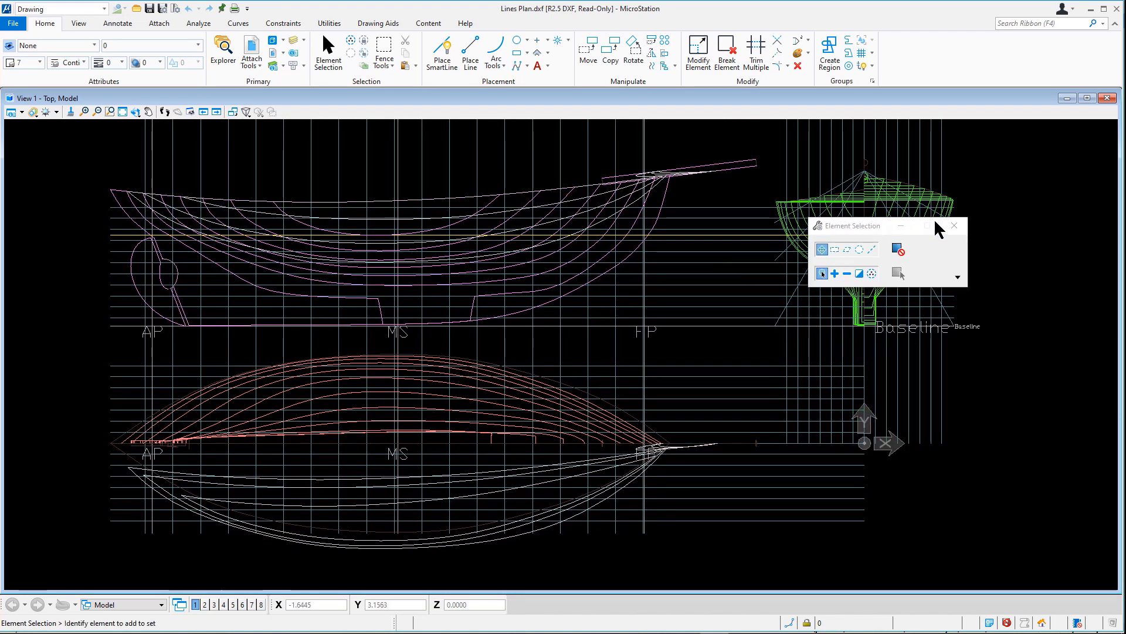